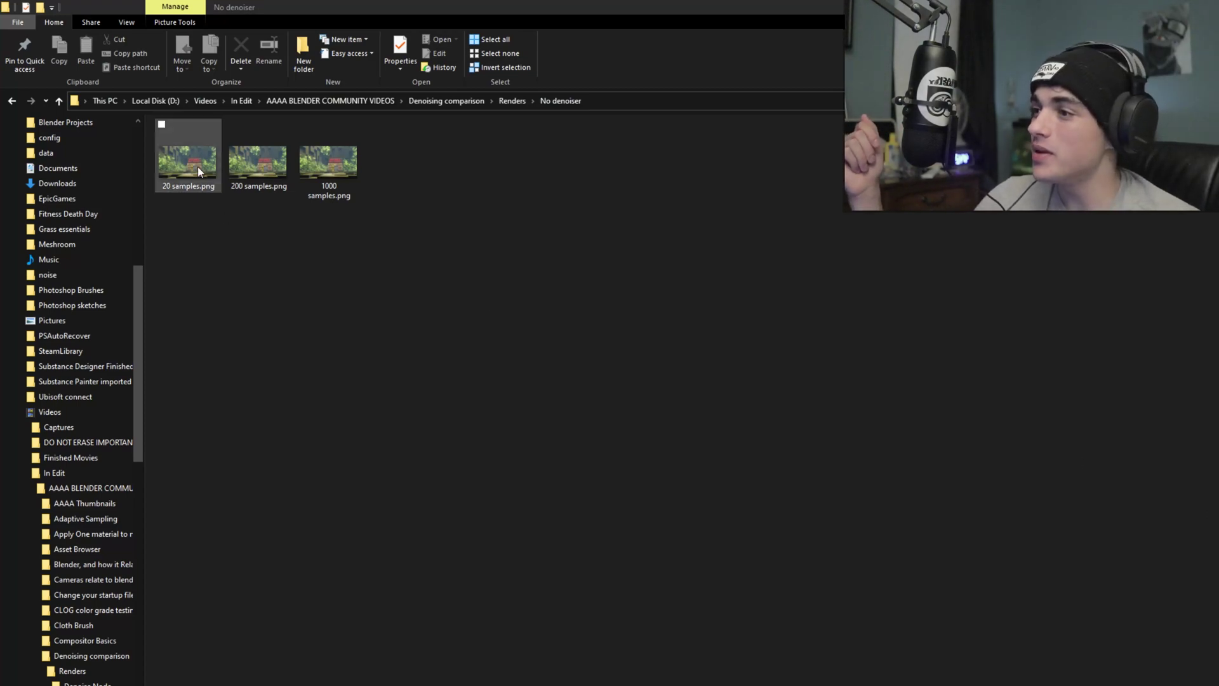
Open 20 samples.png in Photos, zoom into the hedges to inspect the noise, then fit it
{"action": "double_click", "coordinate": [197, 166]}
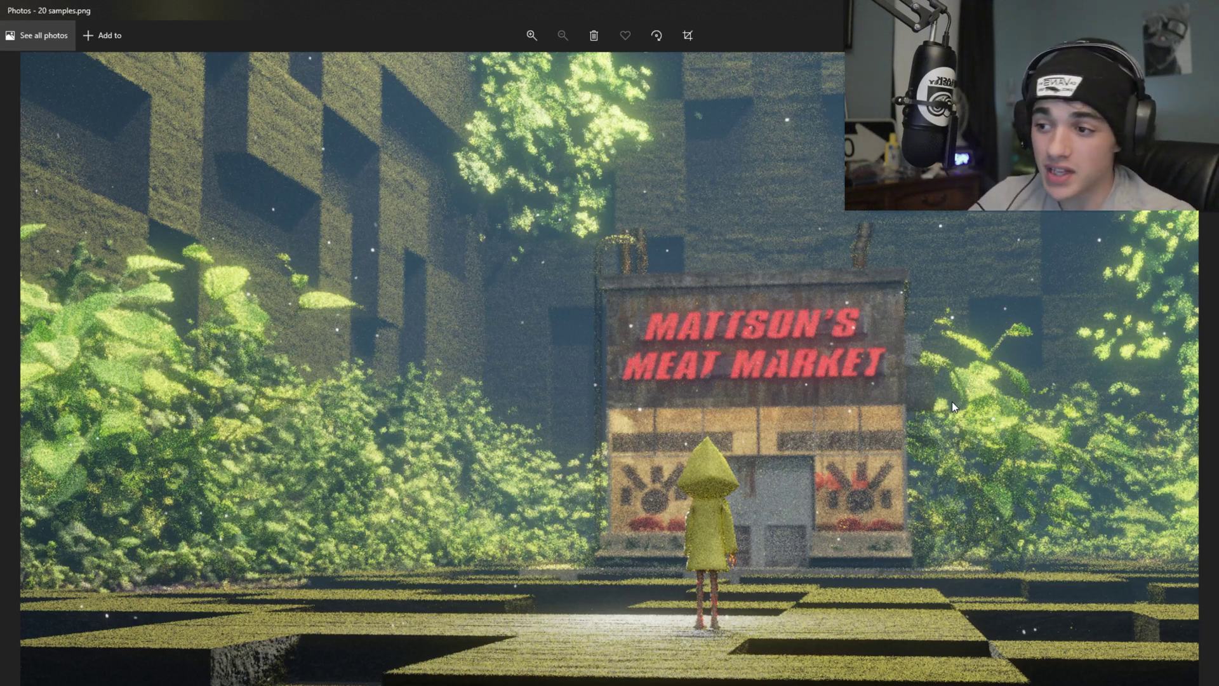
{"action": "scroll", "coordinate": [597, 525], "scroll_direction": "up", "scroll_amount": 4}
{"action": "scroll", "coordinate": [654, 296], "scroll_direction": "down", "scroll_amount": 2}
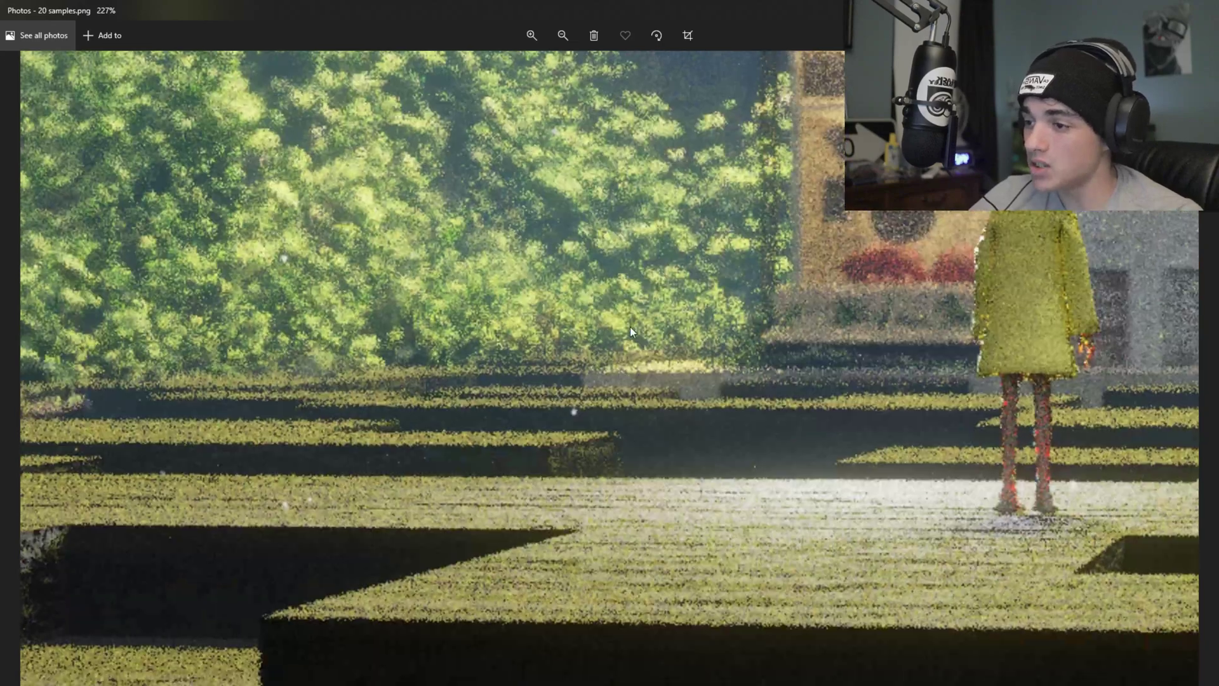
{"action": "scroll", "coordinate": [516, 437], "scroll_direction": "up", "scroll_amount": 6}
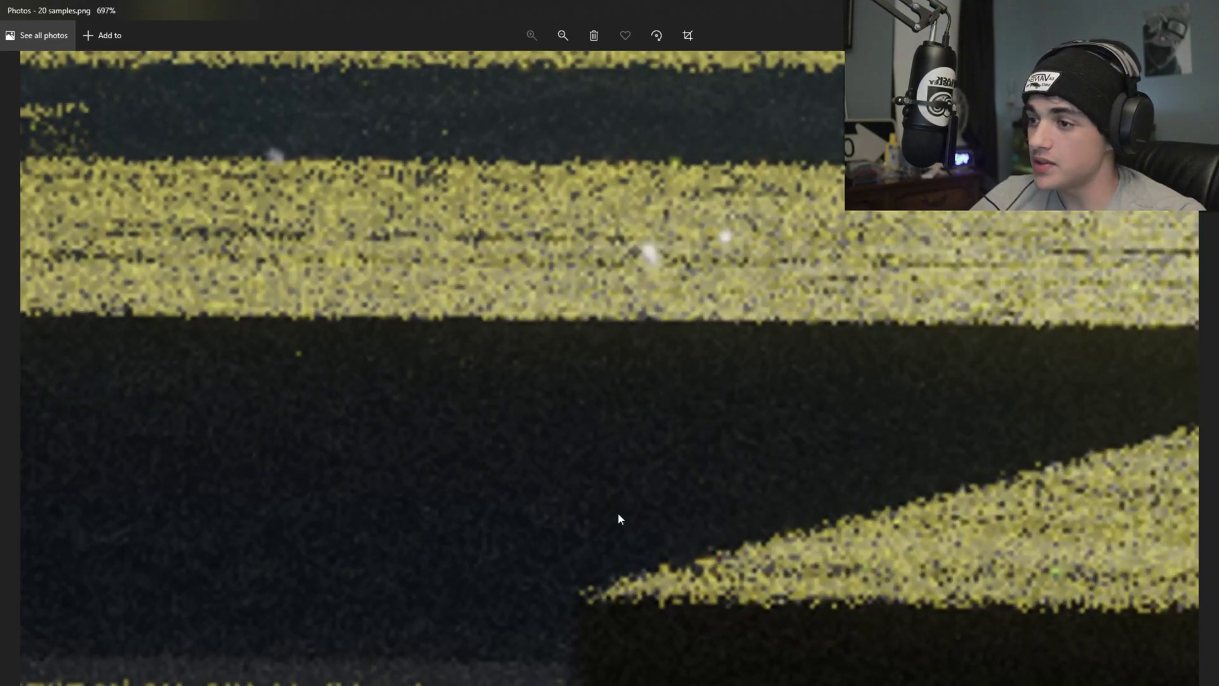
{"action": "scroll", "coordinate": [620, 466], "scroll_direction": "down", "scroll_amount": 3}
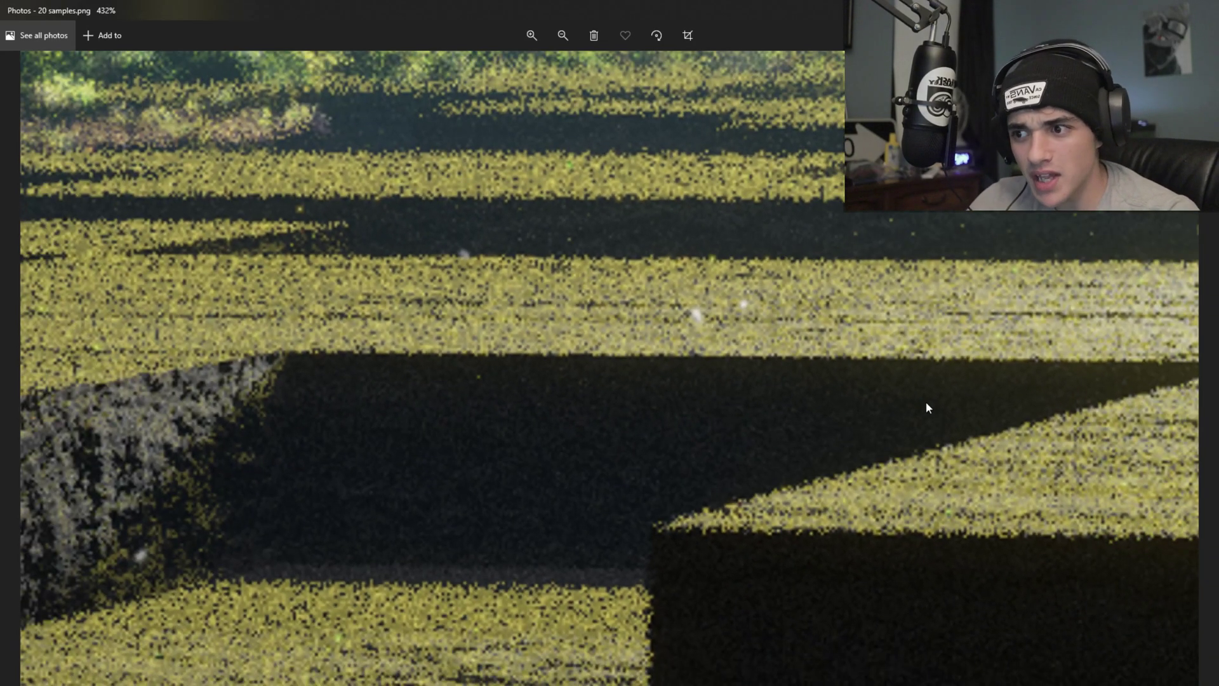
{"action": "scroll", "coordinate": [925, 406], "scroll_direction": "up", "scroll_amount": 1}
{"action": "scroll", "coordinate": [734, 438], "scroll_direction": "down", "scroll_amount": 2}
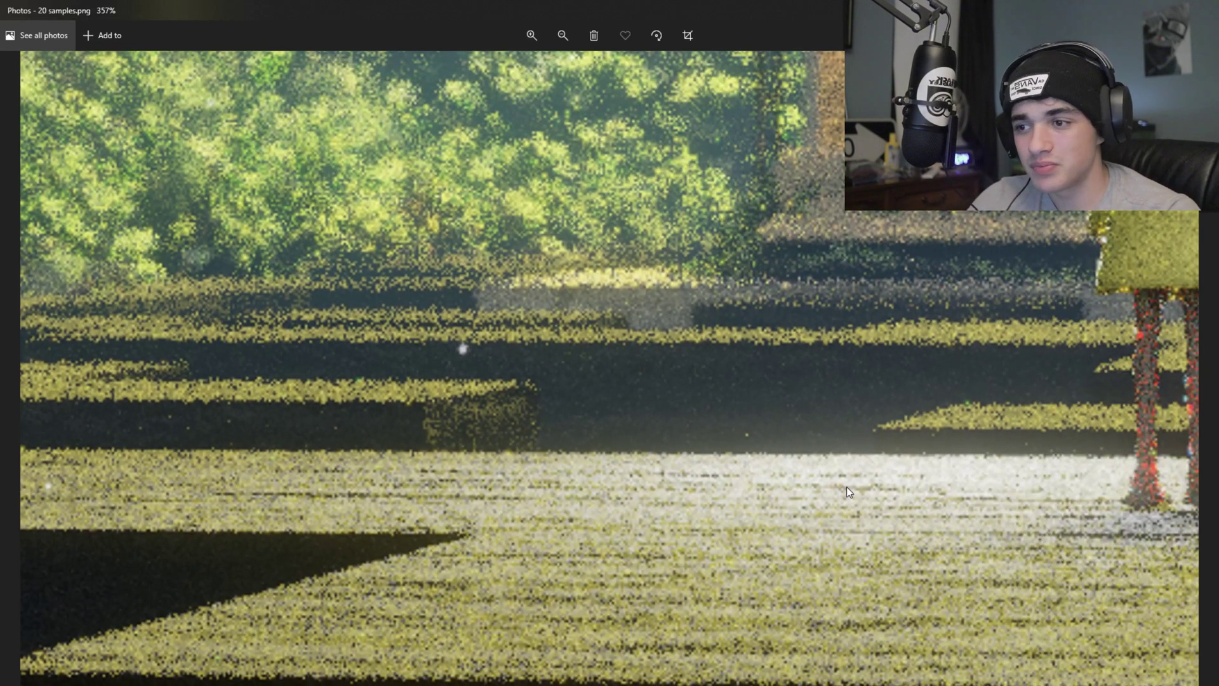
{"action": "scroll", "coordinate": [904, 500], "scroll_direction": "down", "scroll_amount": 3}
{"action": "scroll", "coordinate": [631, 308], "scroll_direction": "up", "scroll_amount": 1}
{"action": "scroll", "coordinate": [852, 380], "scroll_direction": "down", "scroll_amount": 1}
{"action": "scroll", "coordinate": [853, 380], "scroll_direction": "down", "scroll_amount": 3}
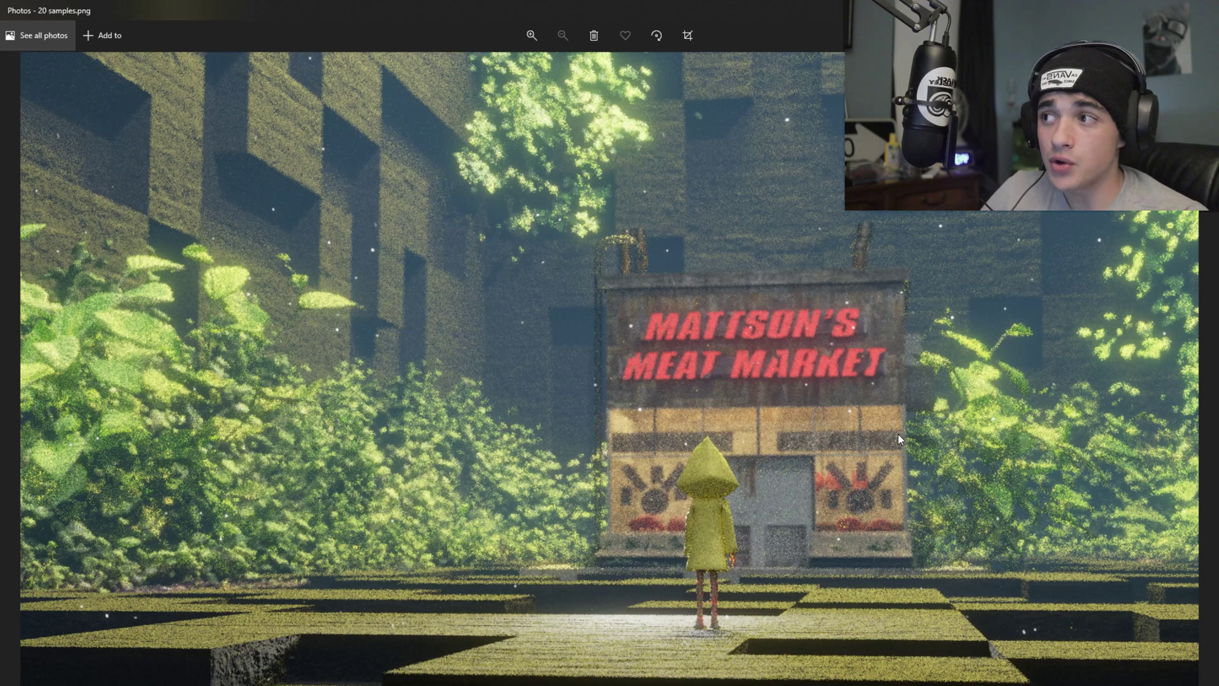
Compare 200 samples.png against the 20 samples render and zoom in on the girl's figure
{"action": "key", "text": "Right"}
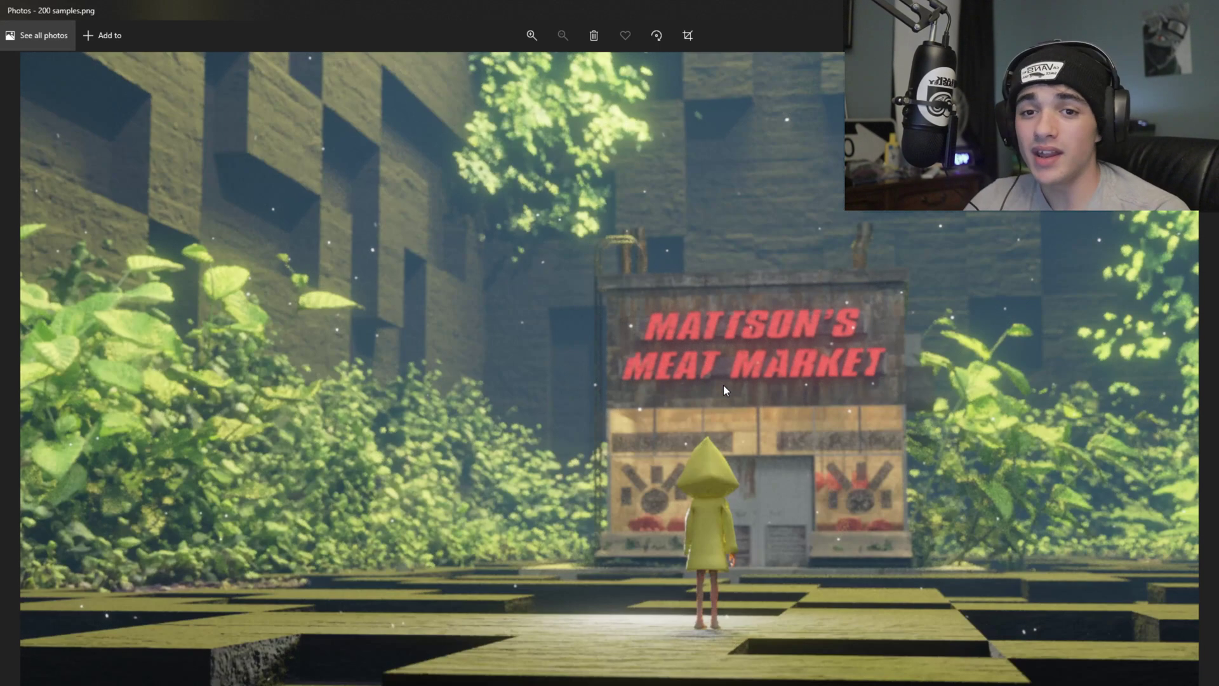
{"action": "key", "text": "Left"}
{"action": "key", "text": "Right"}
{"action": "key", "text": "Right"}
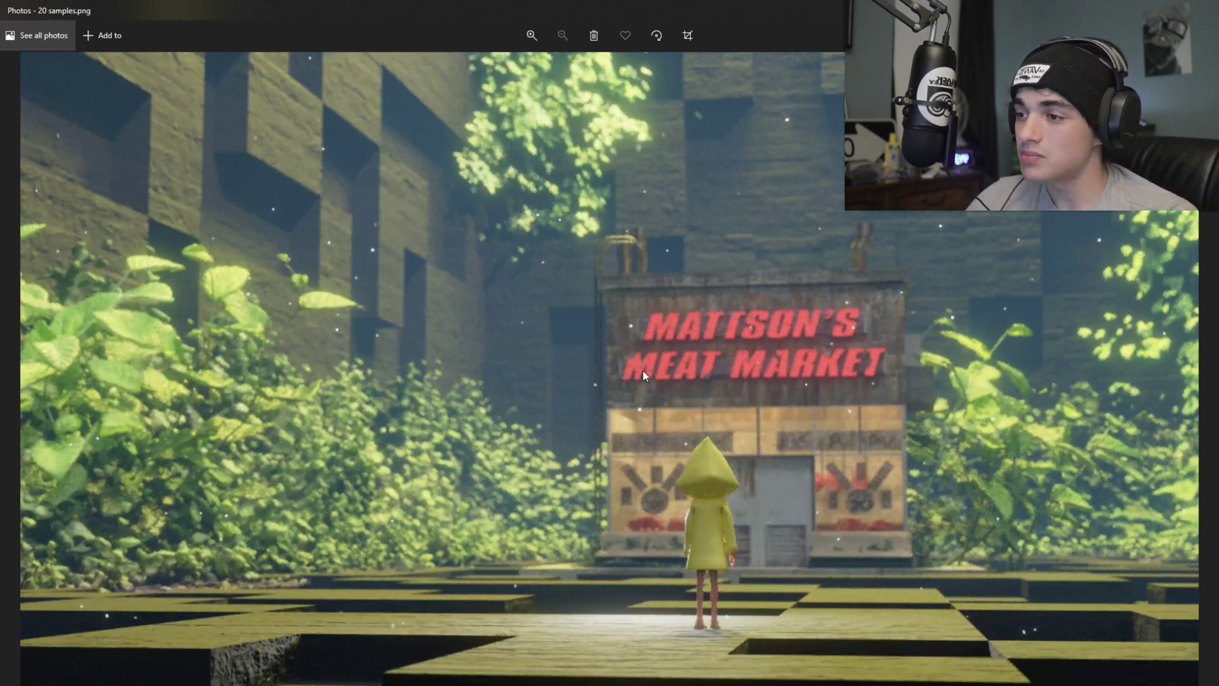
{"action": "scroll", "coordinate": [643, 371], "scroll_direction": "up", "scroll_amount": 3}
{"action": "left_click_drag", "start_coordinate": [660, 555], "coordinate": [659, 491]}
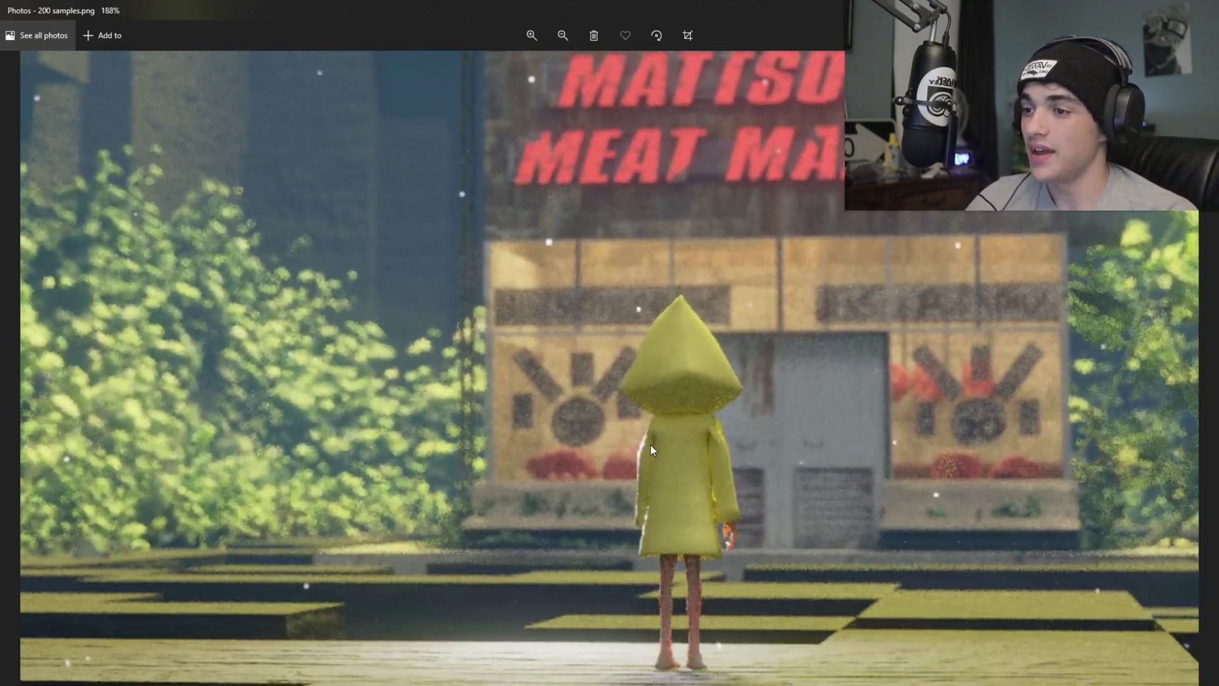
{"action": "scroll", "coordinate": [659, 491], "scroll_direction": "up", "scroll_amount": 4}
{"action": "scroll", "coordinate": [700, 445], "scroll_direction": "up", "scroll_amount": 3}
{"action": "scroll", "coordinate": [484, 463], "scroll_direction": "down", "scroll_amount": 1}
{"action": "scroll", "coordinate": [561, 384], "scroll_direction": "up", "scroll_amount": 2}
{"action": "scroll", "coordinate": [553, 384], "scroll_direction": "down", "scroll_amount": 1}
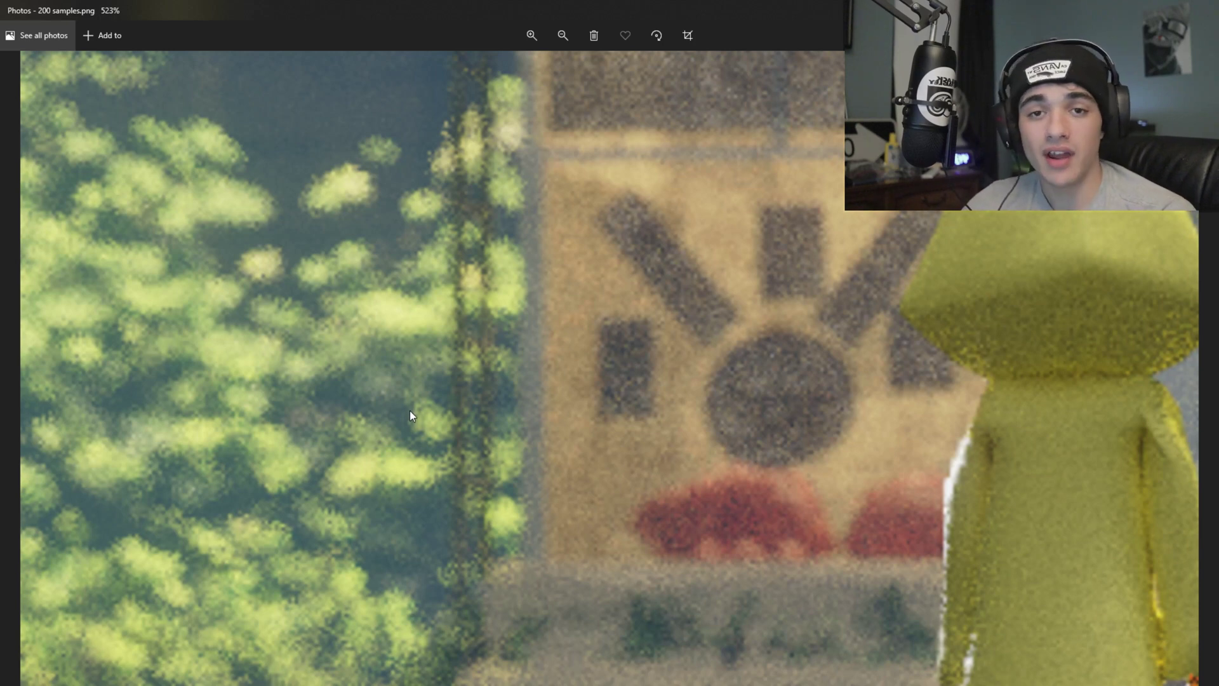
Zoom in on the Meat Market sign and the girl's hood, then back out
{"action": "left_click_drag", "start_coordinate": [918, 379], "coordinate": [724, 394]}
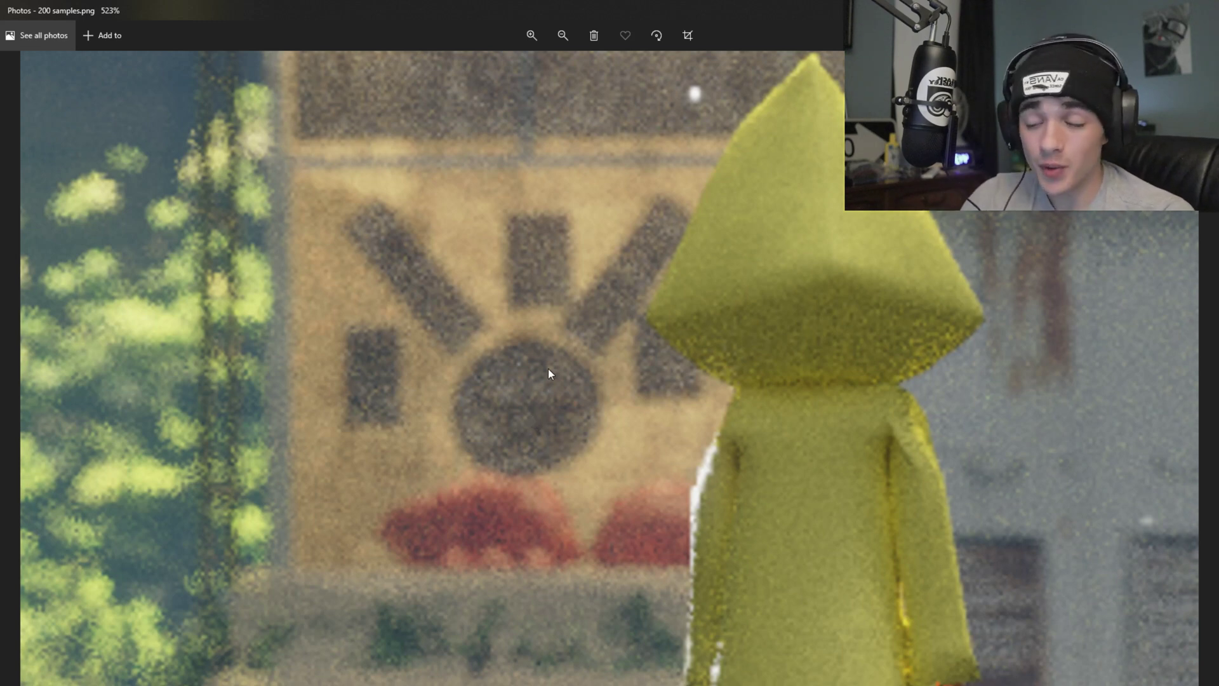
{"action": "scroll", "coordinate": [600, 386], "scroll_direction": "up", "scroll_amount": 3}
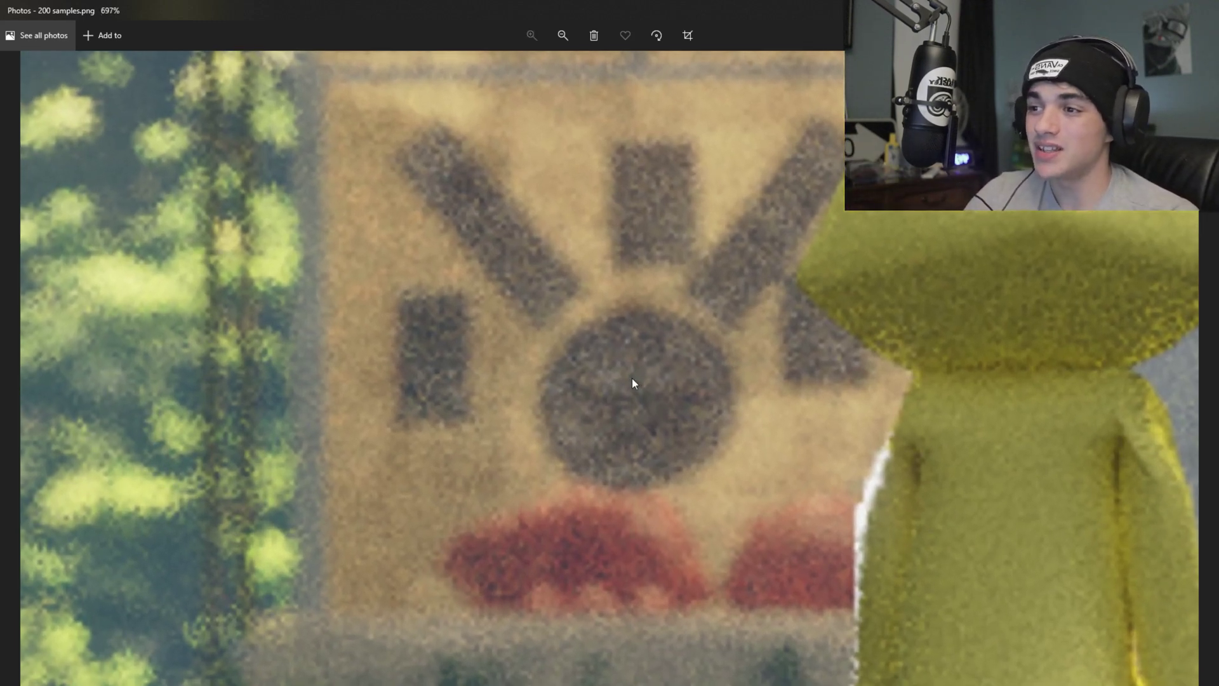
{"action": "scroll", "coordinate": [691, 357], "scroll_direction": "down", "scroll_amount": 2}
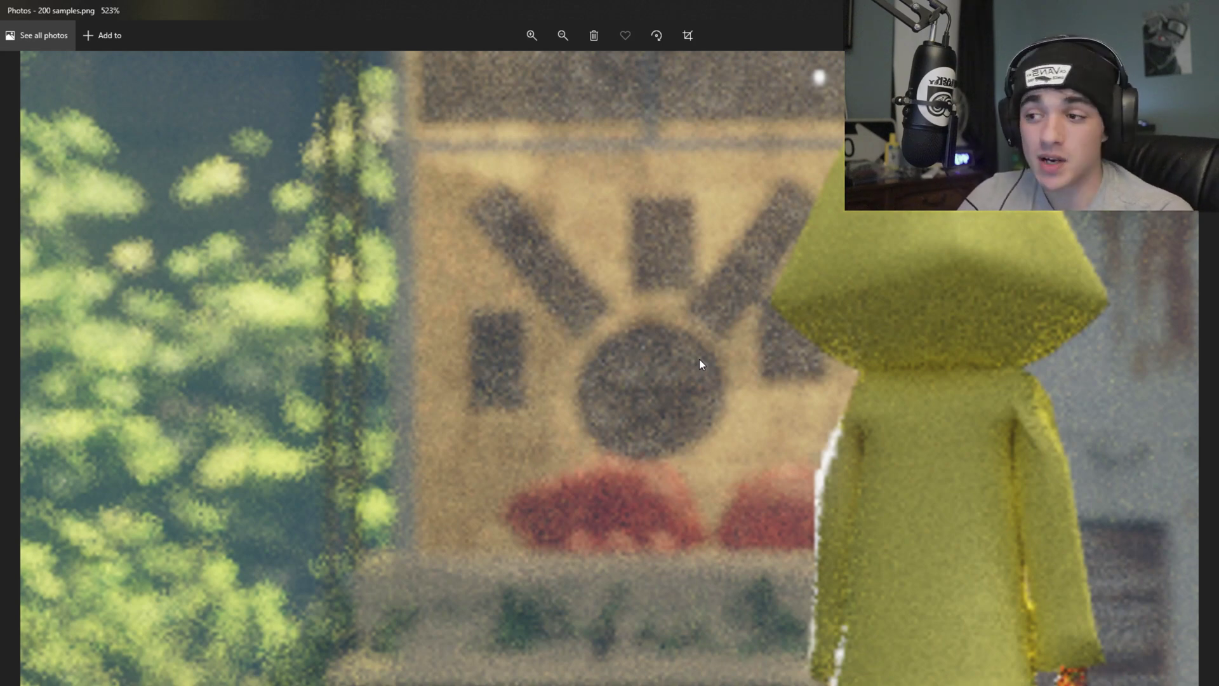
{"action": "scroll", "coordinate": [702, 394], "scroll_direction": "up", "scroll_amount": 1}
{"action": "scroll", "coordinate": [704, 425], "scroll_direction": "down", "scroll_amount": 3}
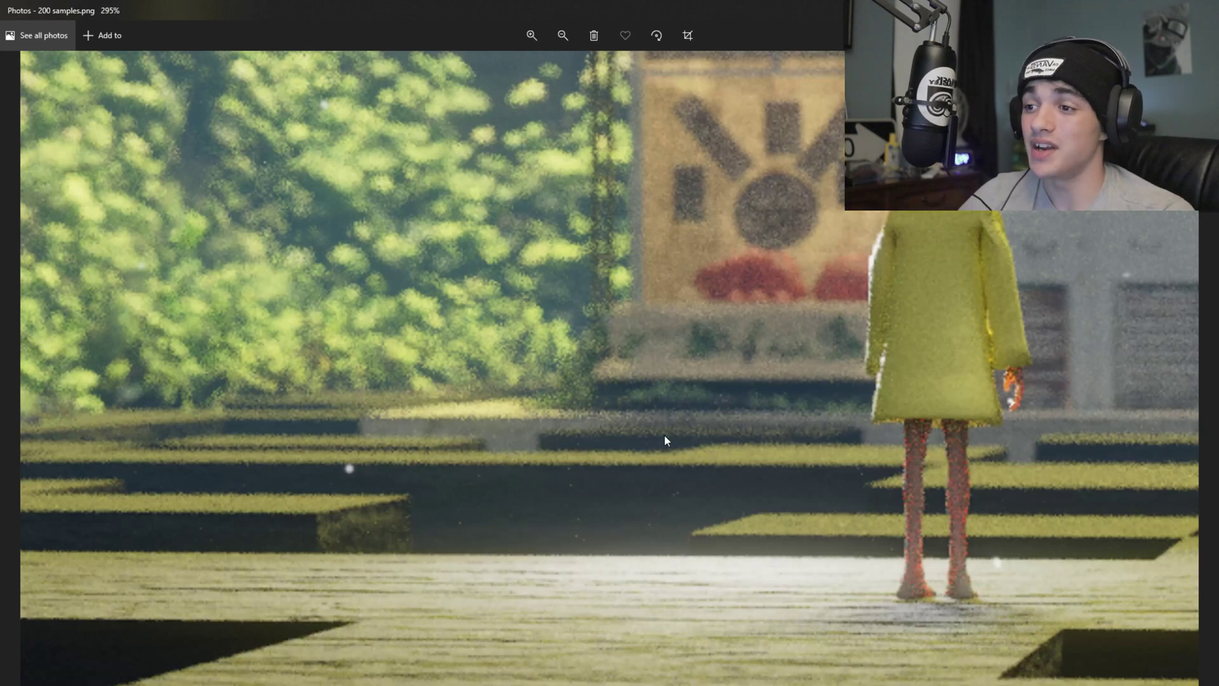
{"action": "scroll", "coordinate": [686, 422], "scroll_direction": "up", "scroll_amount": 3}
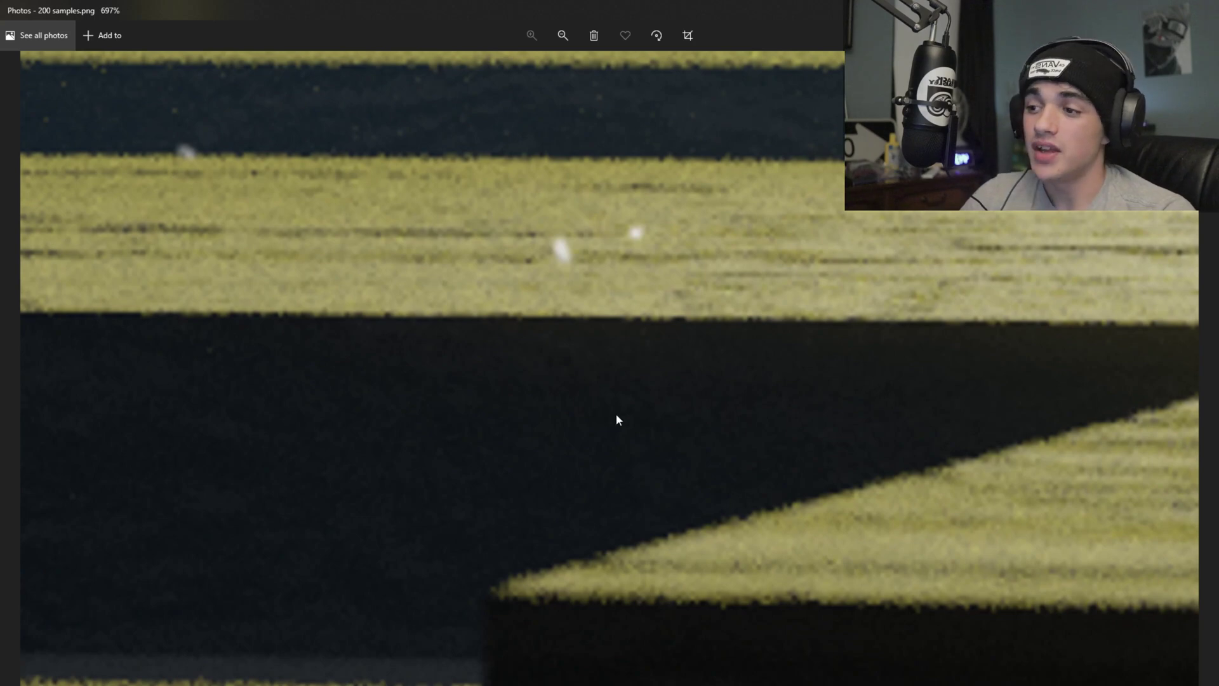
{"action": "scroll", "coordinate": [625, 408], "scroll_direction": "down", "scroll_amount": 2}
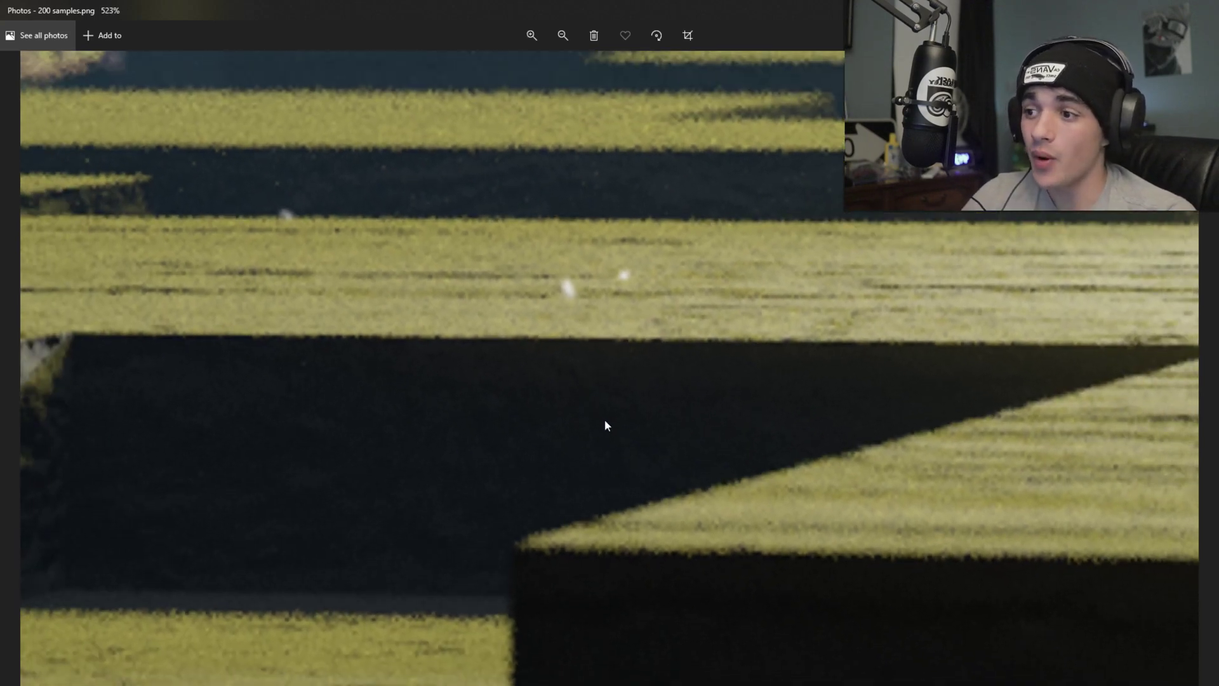
{"action": "scroll", "coordinate": [604, 420], "scroll_direction": "down", "scroll_amount": 6}
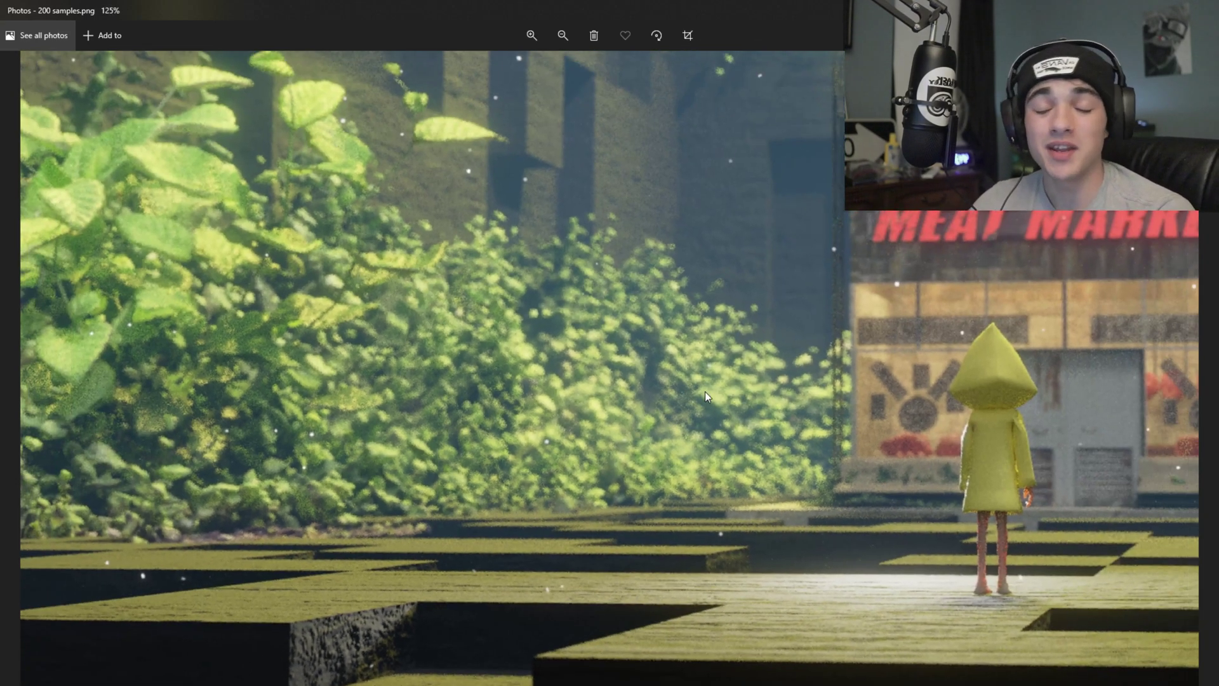
{"action": "scroll", "coordinate": [736, 439], "scroll_direction": "down", "scroll_amount": 2}
{"action": "scroll", "coordinate": [272, 448], "scroll_direction": "up", "scroll_amount": 6}
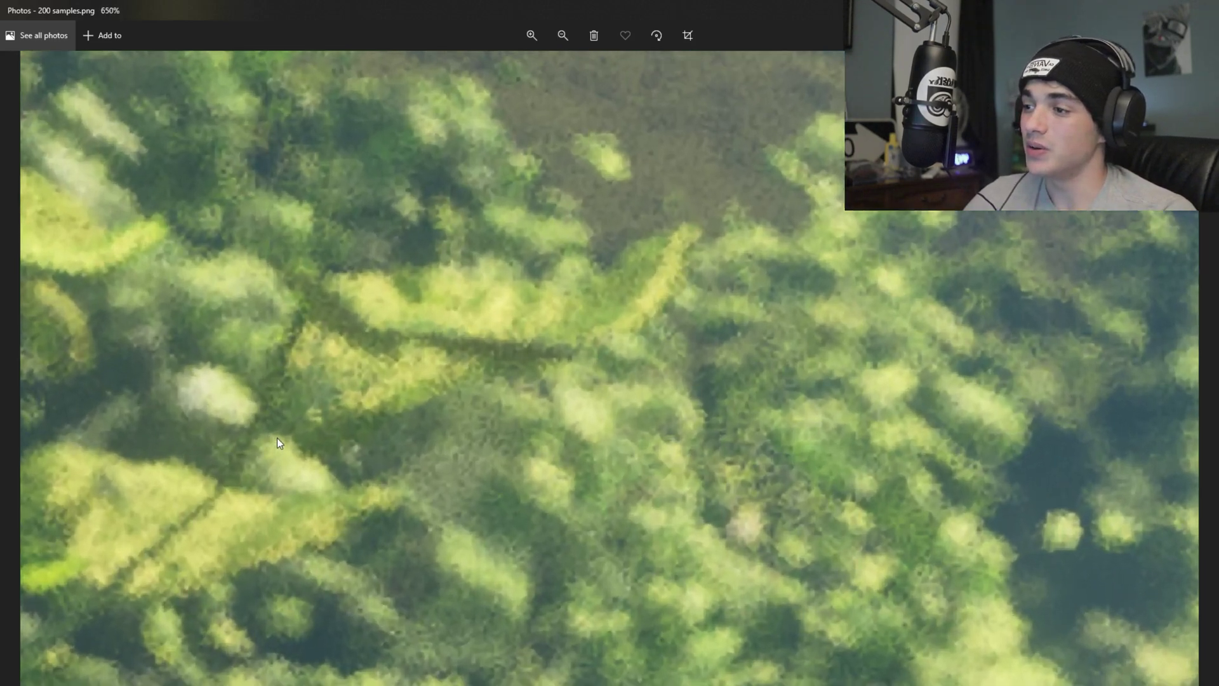
{"action": "scroll", "coordinate": [289, 445], "scroll_direction": "up", "scroll_amount": 1}
{"action": "scroll", "coordinate": [627, 393], "scroll_direction": "down", "scroll_amount": 7}
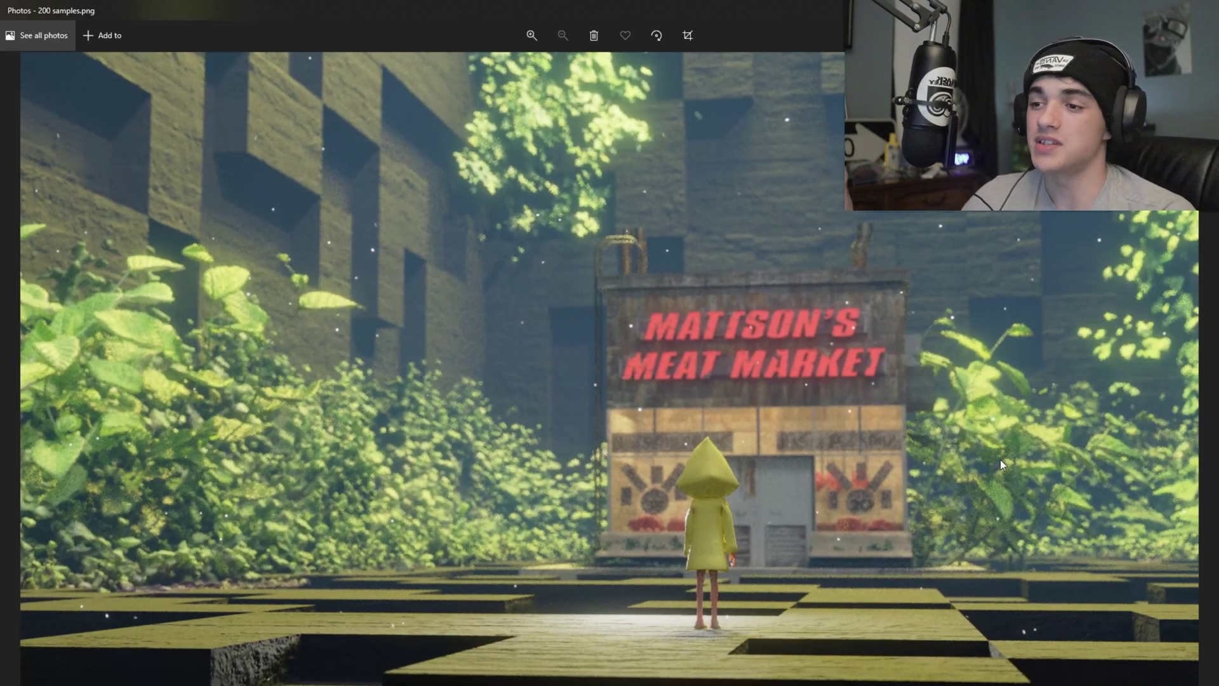
Switch to 1000 samples.png and zoom in on the girl's legs, the floor and the shadow
{"action": "key", "text": "Right"}
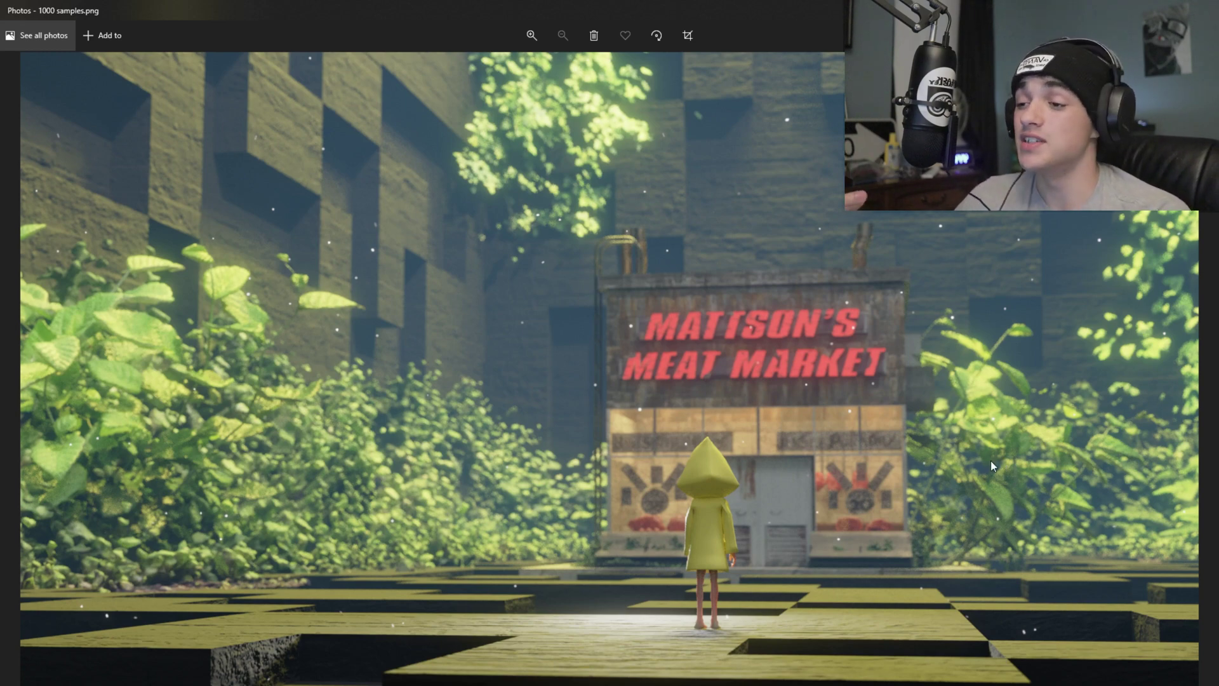
{"action": "scroll", "coordinate": [635, 511], "scroll_direction": "up", "scroll_amount": 6}
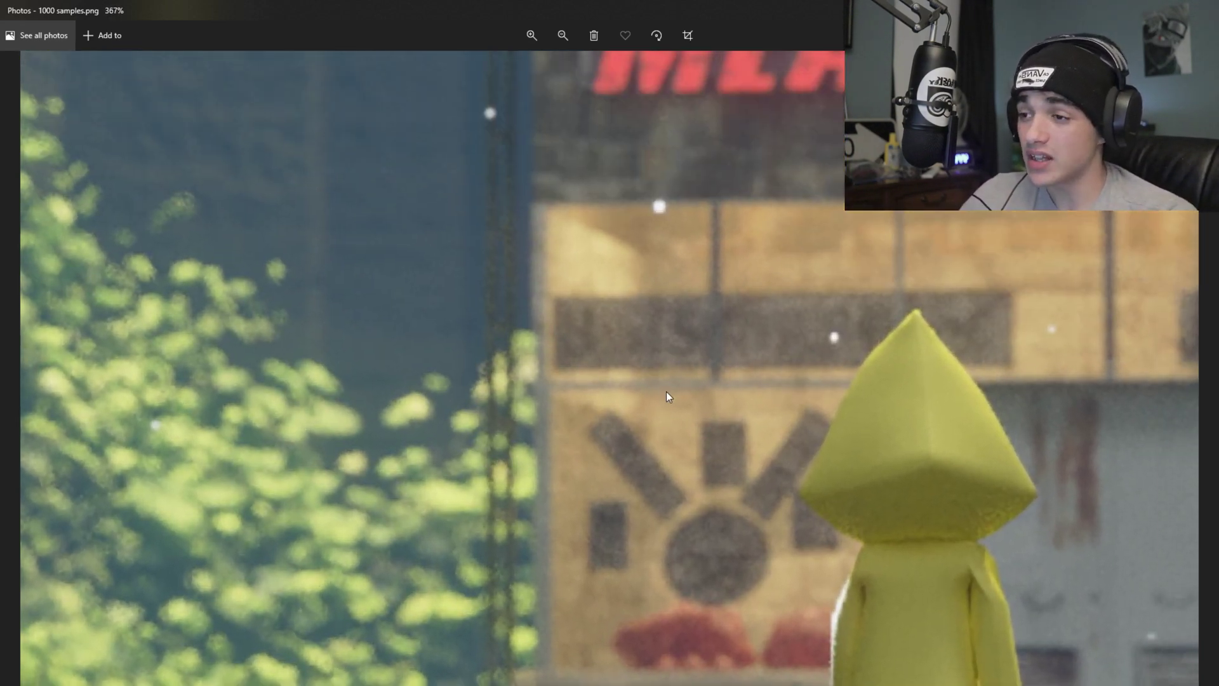
{"action": "left_click_drag", "start_coordinate": [665, 397], "coordinate": [727, 430]}
{"action": "scroll", "coordinate": [749, 406], "scroll_direction": "up", "scroll_amount": 2}
{"action": "left_click_drag", "start_coordinate": [768, 381], "coordinate": [482, 283]}
{"action": "scroll", "coordinate": [394, 286], "scroll_direction": "up", "scroll_amount": 2}
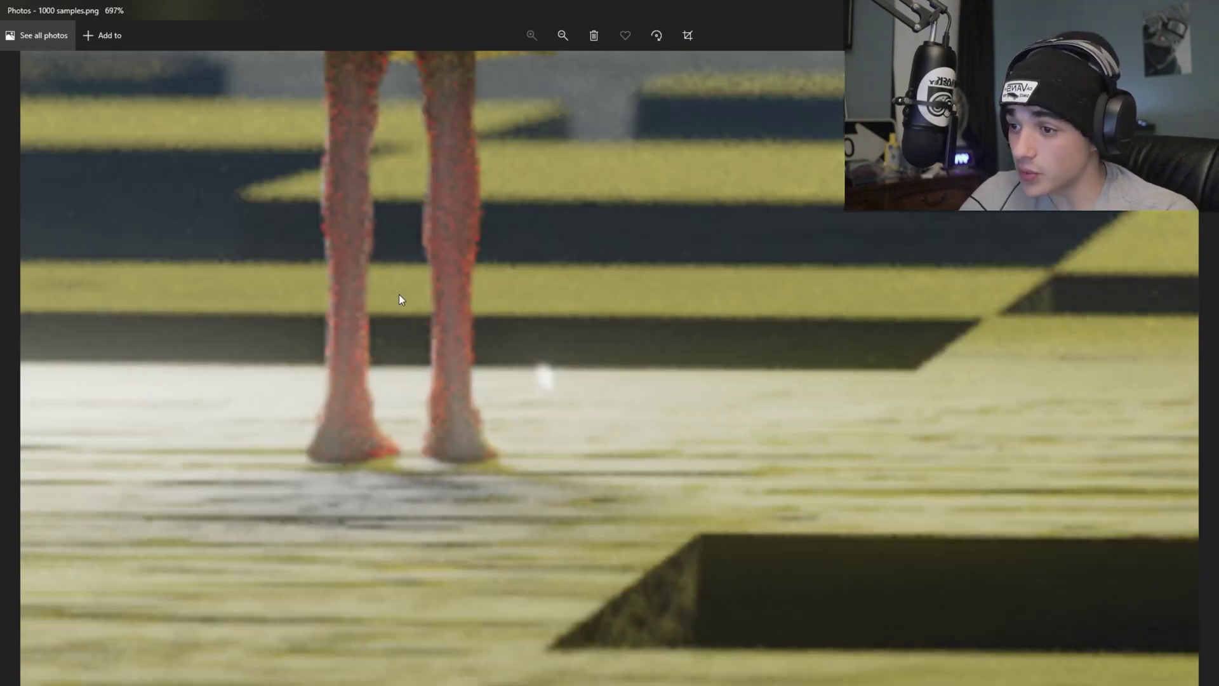
{"action": "left_click_drag", "start_coordinate": [301, 287], "coordinate": [624, 339]}
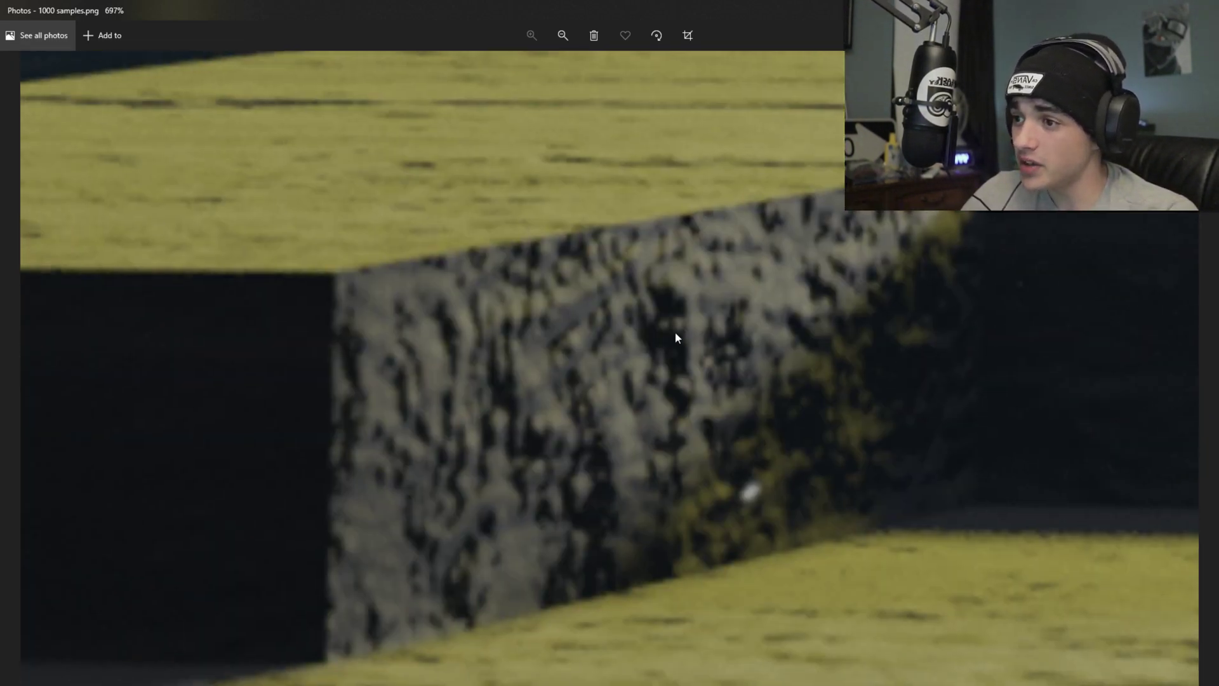
Inspect two patches of green foliage up close
{"action": "scroll", "coordinate": [691, 329], "scroll_direction": "down", "scroll_amount": 3}
{"action": "left_click_drag", "start_coordinate": [878, 289], "coordinate": [693, 546]}
{"action": "scroll", "coordinate": [692, 551], "scroll_direction": "up", "scroll_amount": 2}
{"action": "left_click_drag", "start_coordinate": [808, 427], "coordinate": [913, 446]}
{"action": "scroll", "coordinate": [403, 481], "scroll_direction": "down", "scroll_amount": 1}
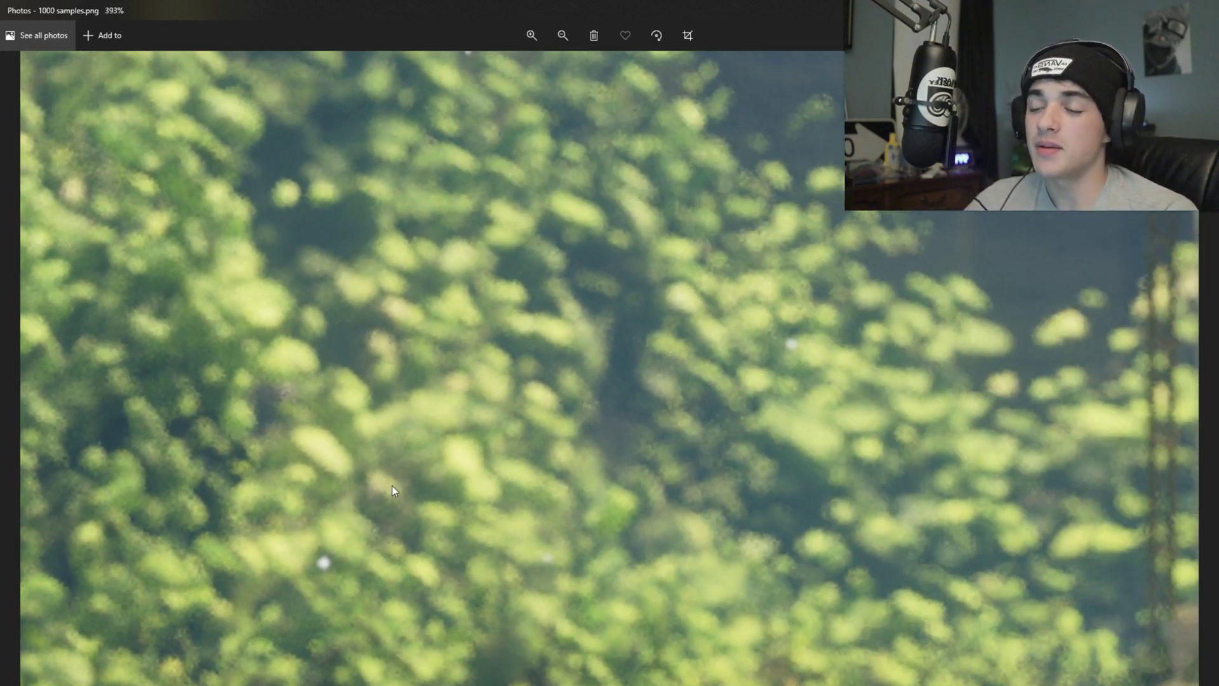
{"action": "scroll", "coordinate": [692, 416], "scroll_direction": "down", "scroll_amount": 1}
Zoom in on the Meat Market sign and the girl, then zoom back out to fit
{"action": "left_click_drag", "start_coordinate": [842, 365], "coordinate": [787, 320]}
{"action": "scroll", "coordinate": [826, 330], "scroll_direction": "down", "scroll_amount": 1}
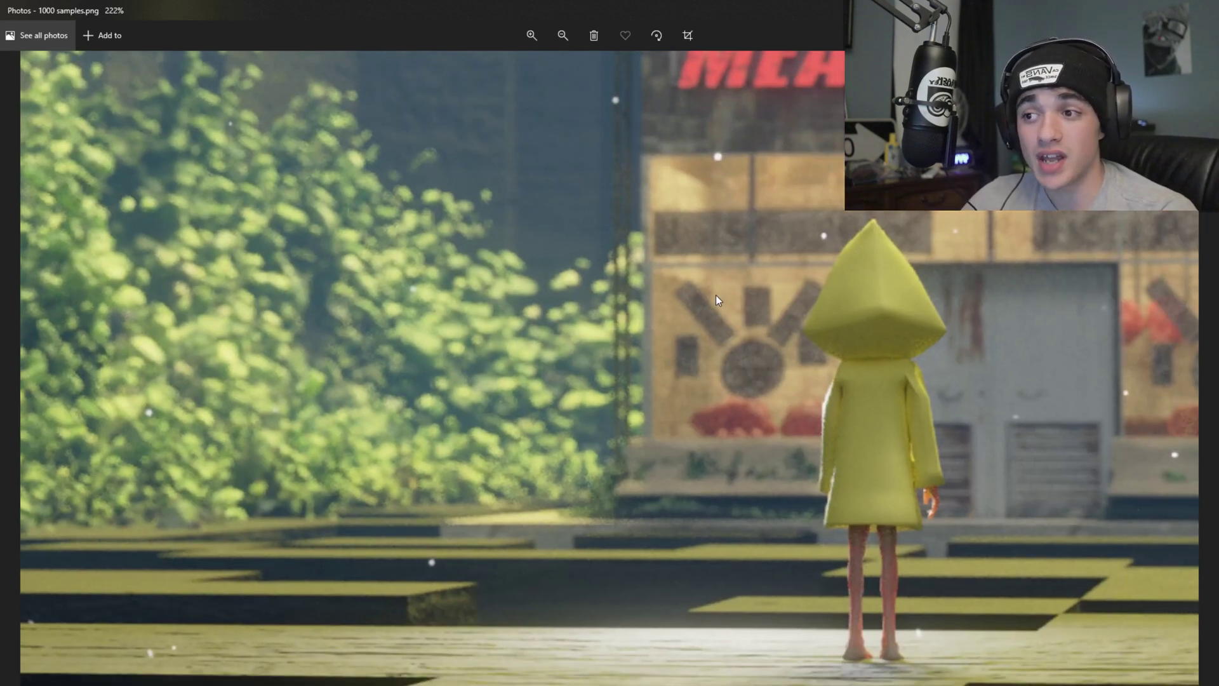
{"action": "scroll", "coordinate": [717, 295], "scroll_direction": "up", "scroll_amount": 1}
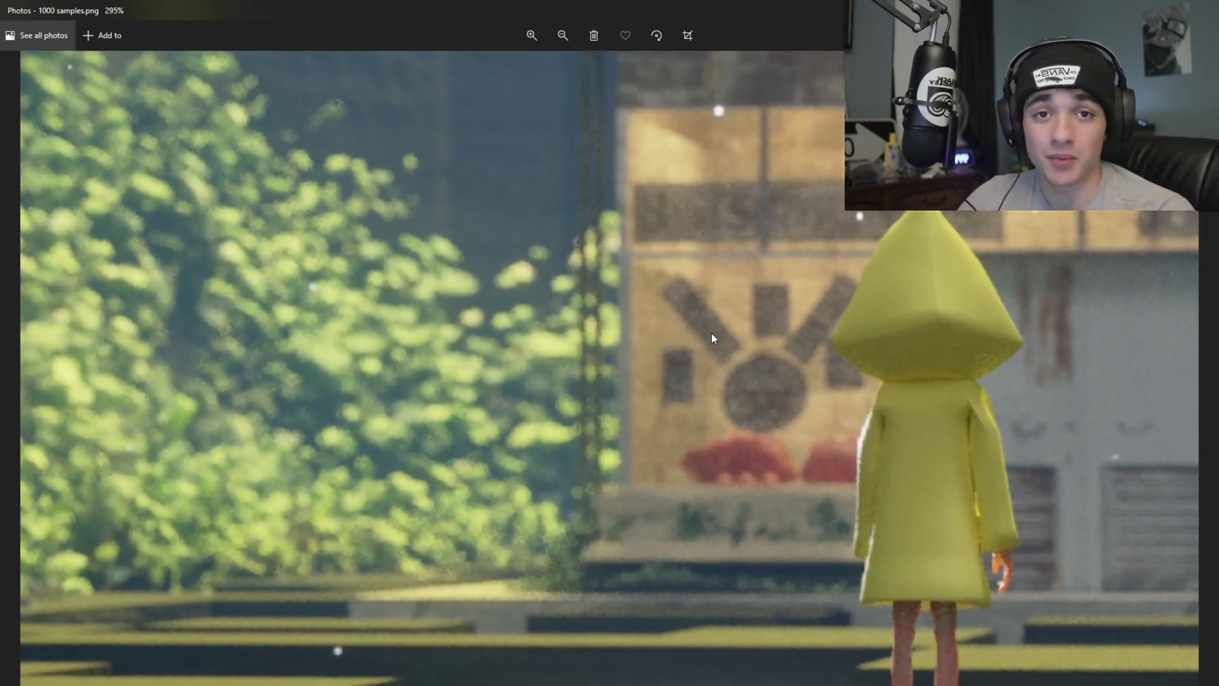
{"action": "scroll", "coordinate": [711, 333], "scroll_direction": "up", "scroll_amount": 3}
{"action": "scroll", "coordinate": [734, 317], "scroll_direction": "down", "scroll_amount": 5}
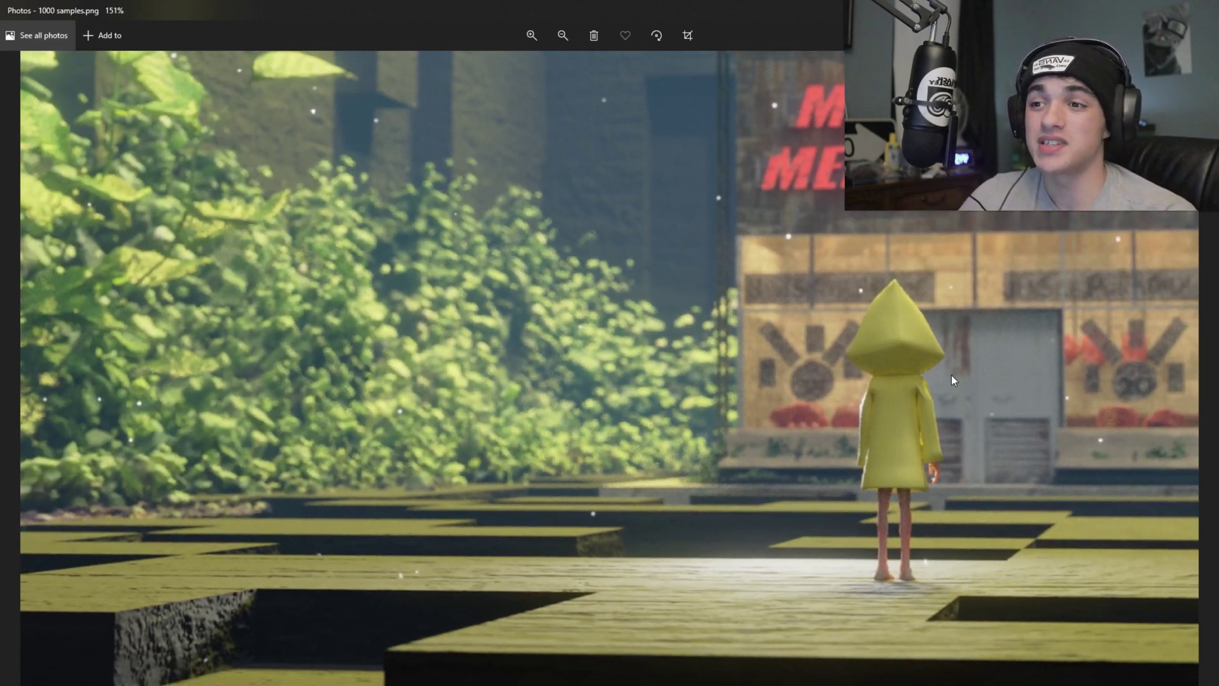
{"action": "left_click_drag", "start_coordinate": [951, 374], "coordinate": [655, 482]}
{"action": "scroll", "coordinate": [768, 436], "scroll_direction": "up", "scroll_amount": 2}
{"action": "scroll", "coordinate": [825, 414], "scroll_direction": "down", "scroll_amount": 2}
{"action": "scroll", "coordinate": [825, 413], "scroll_direction": "down", "scroll_amount": 3}
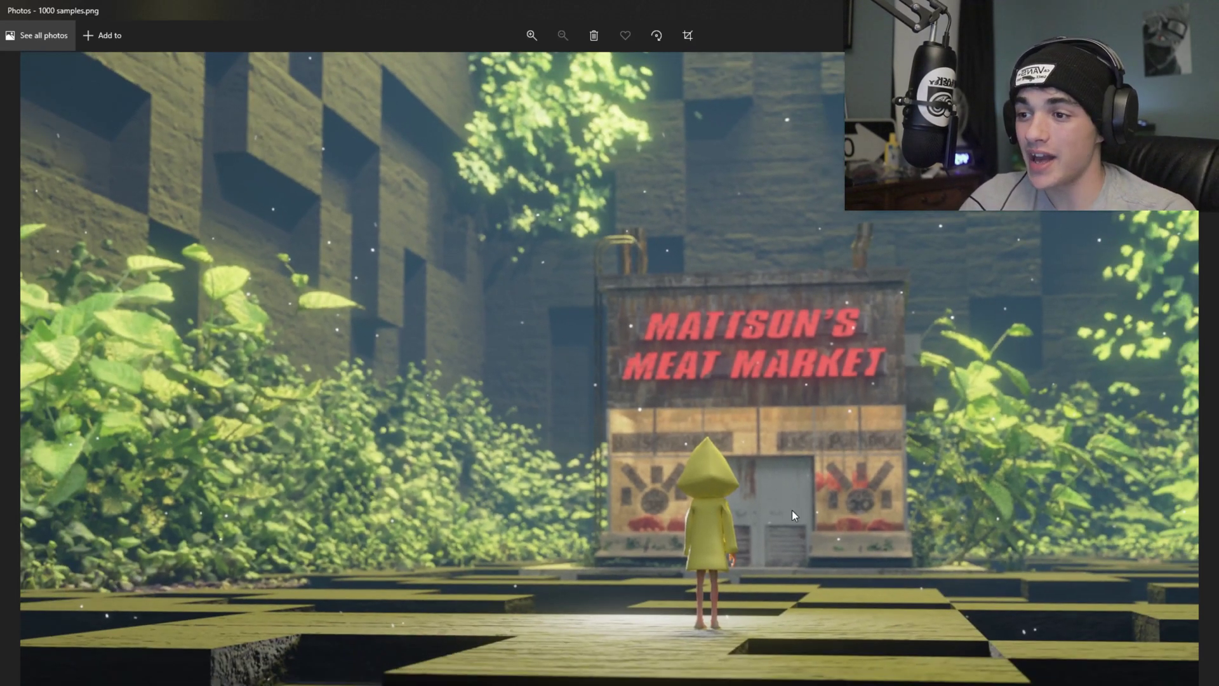
{"action": "scroll", "coordinate": [744, 448], "scroll_direction": "up", "scroll_amount": 6}
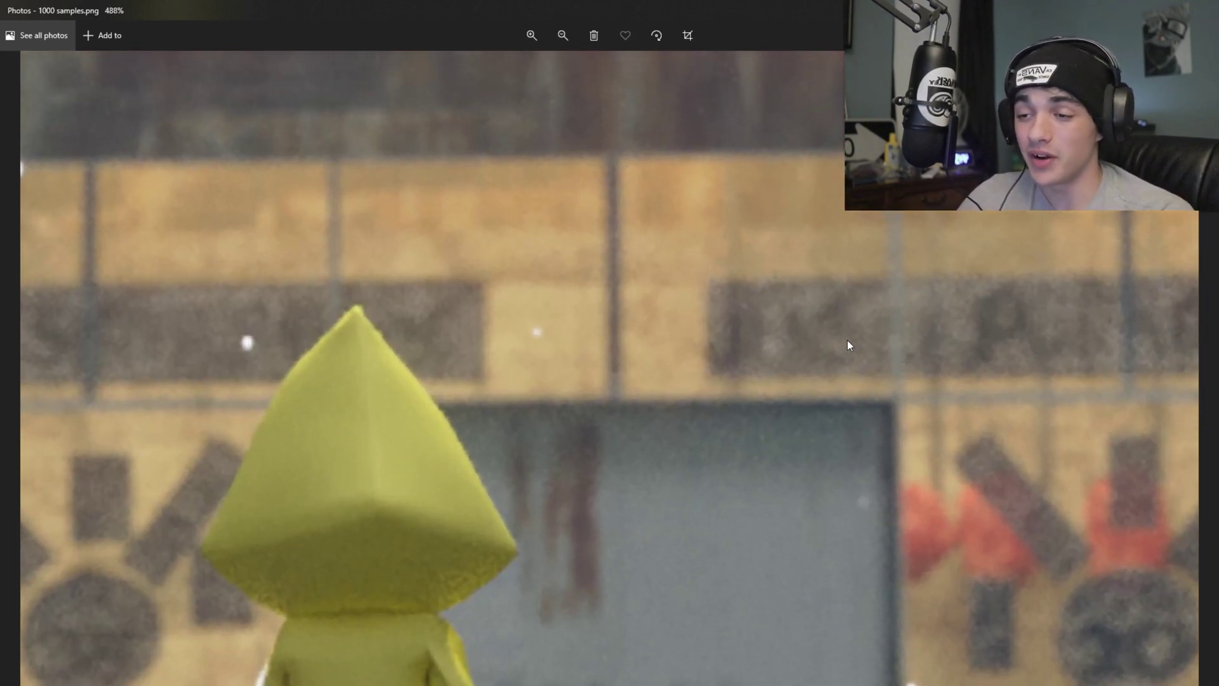
{"action": "scroll", "coordinate": [894, 339], "scroll_direction": "down", "scroll_amount": 5}
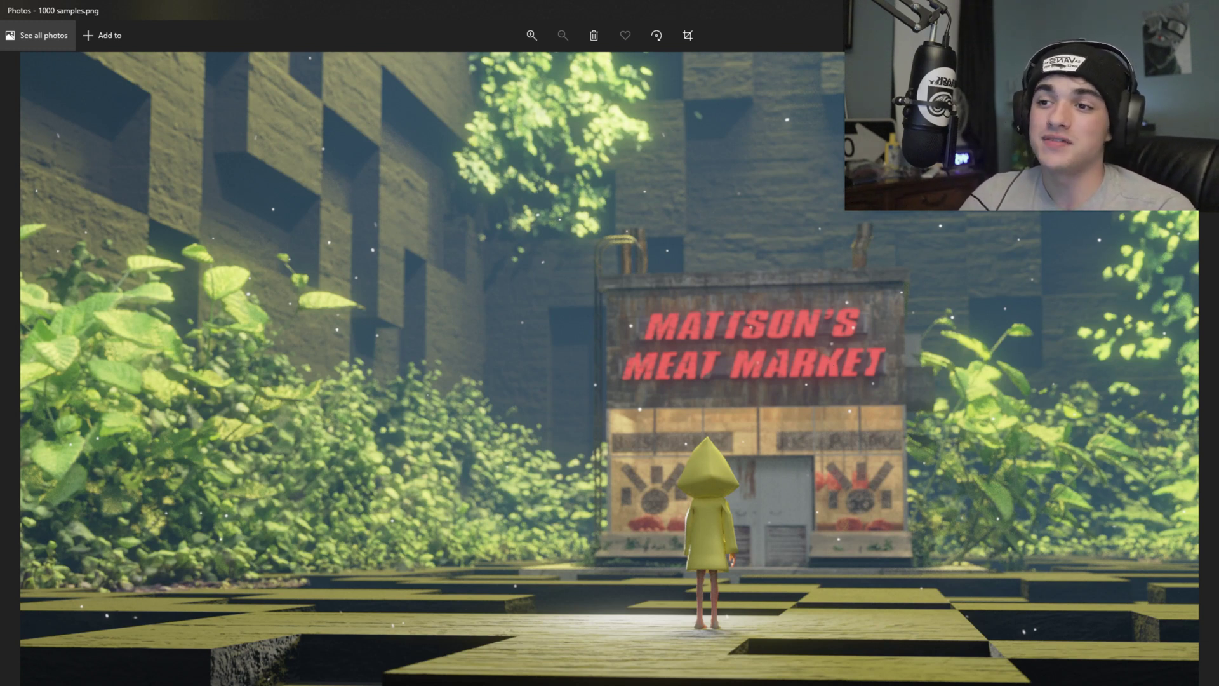
Close Photos and open the NLM folder inside Renders
{"action": "key", "text": "alt+F4"}
{"action": "left_click", "coordinate": [12, 100]}
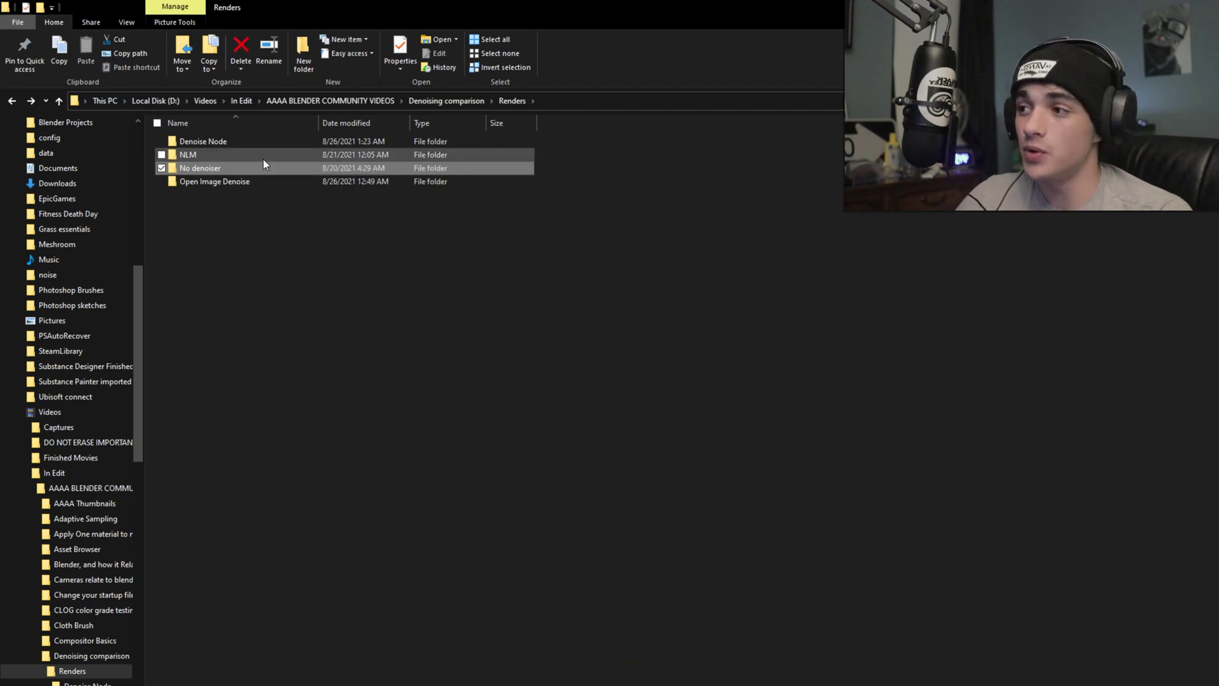
{"action": "left_click", "coordinate": [263, 159]}
{"action": "double_click", "coordinate": [263, 163]}
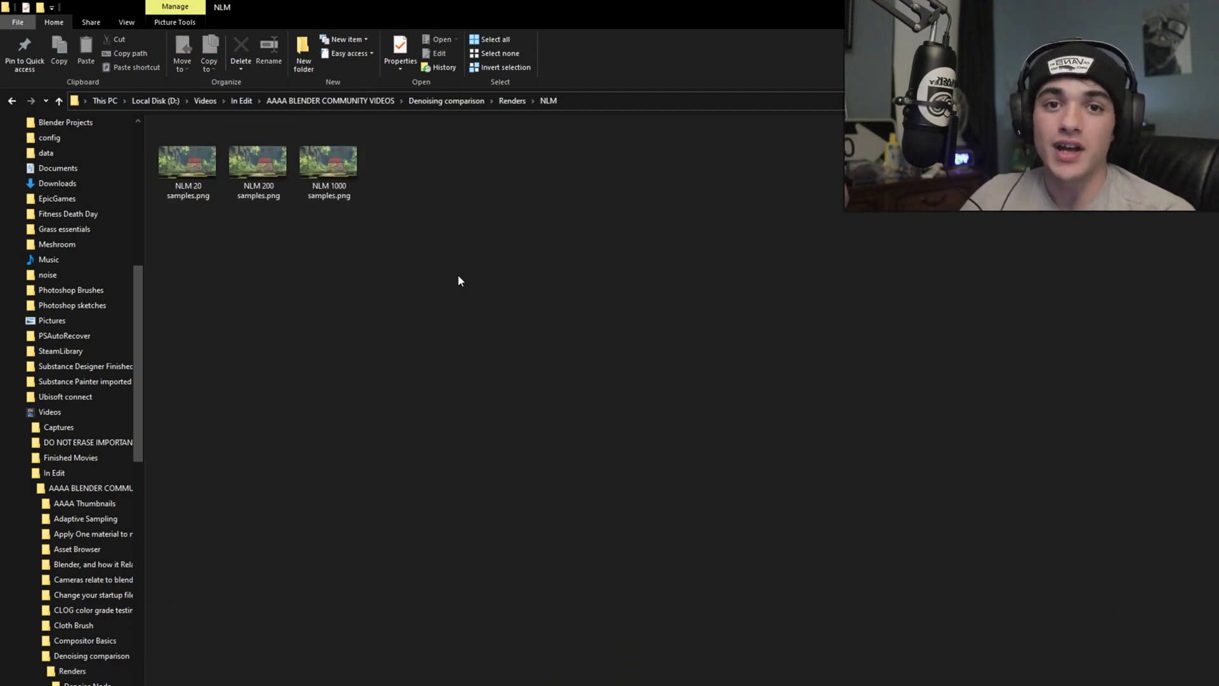
Open NLM 20 samples.png and zoom in to check the denoising
{"action": "double_click", "coordinate": [169, 150]}
{"action": "scroll", "coordinate": [830, 581], "scroll_direction": "up", "scroll_amount": 5}
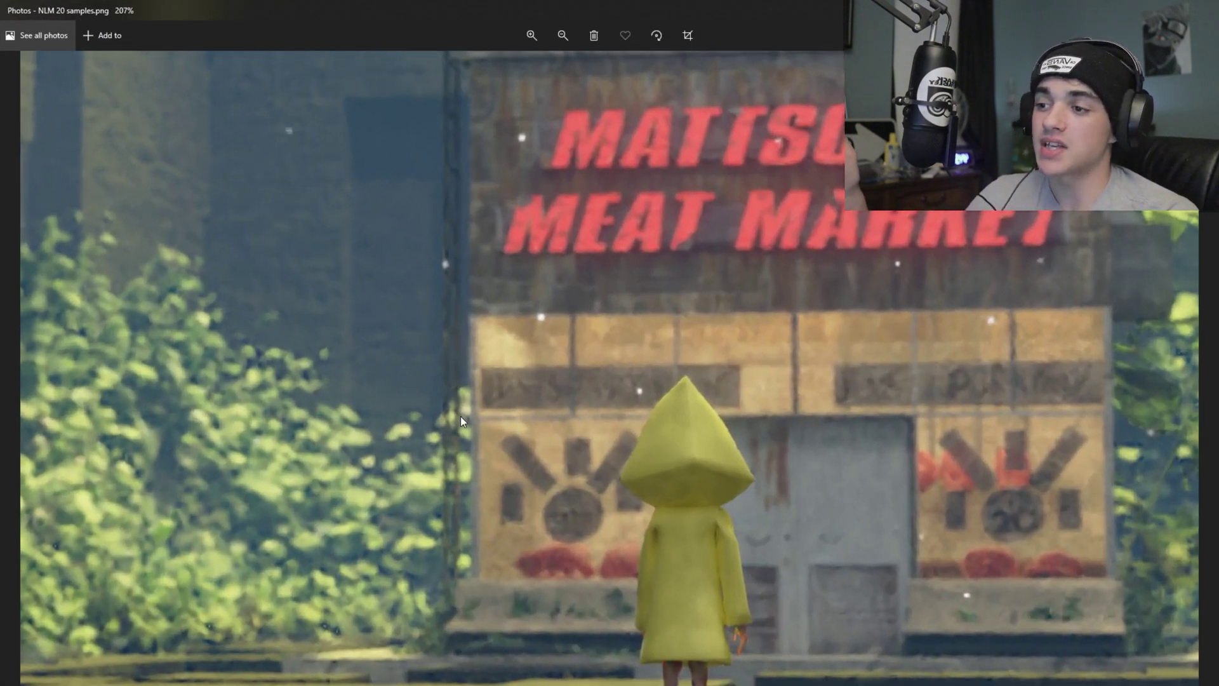
{"action": "scroll", "coordinate": [460, 416], "scroll_direction": "up", "scroll_amount": 5}
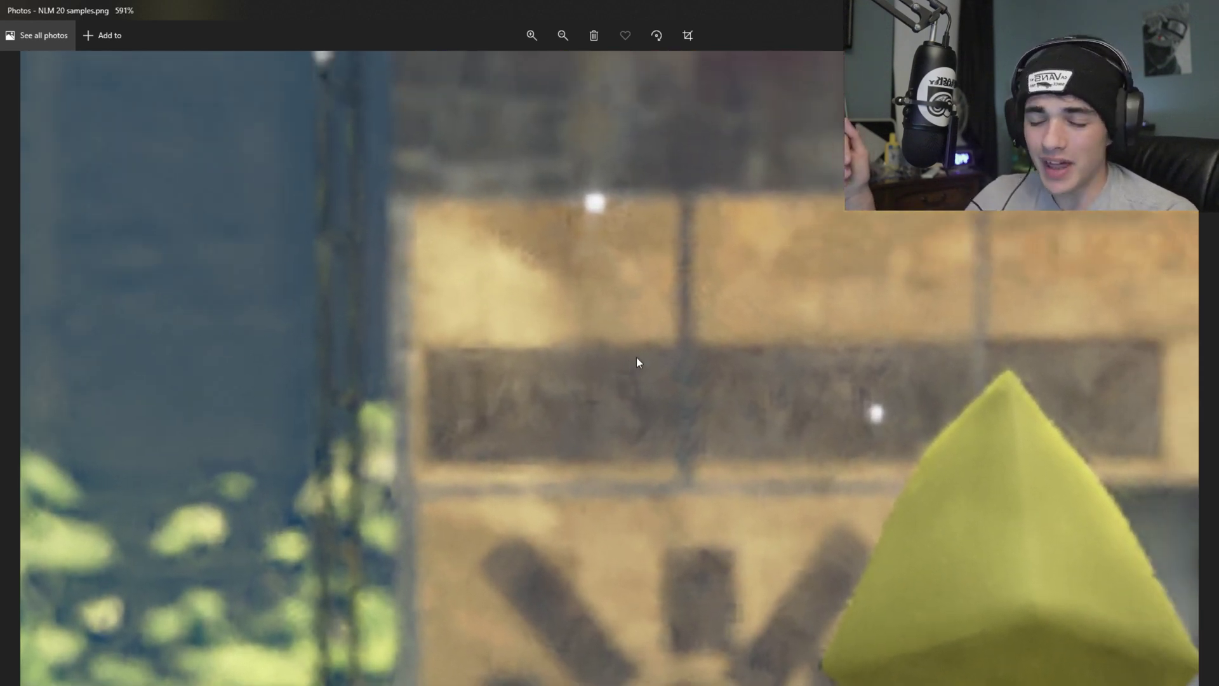
{"action": "scroll", "coordinate": [525, 329], "scroll_direction": "up", "scroll_amount": 1}
{"action": "scroll", "coordinate": [564, 351], "scroll_direction": "up", "scroll_amount": 1}
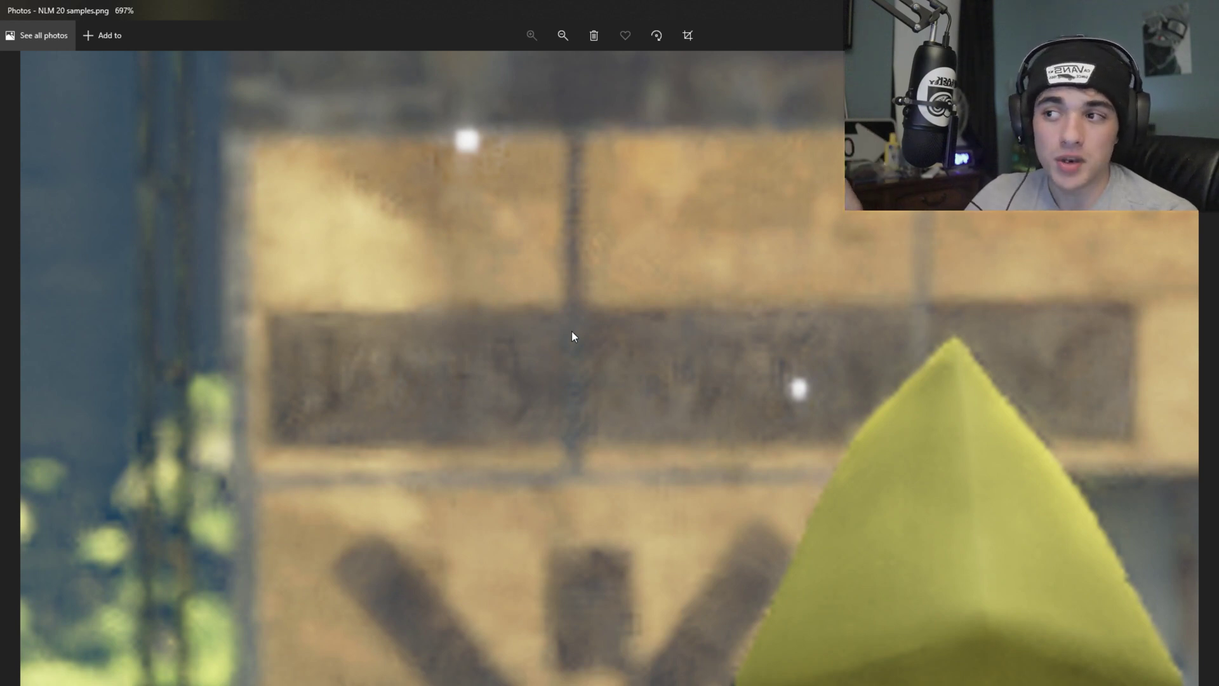
{"action": "scroll", "coordinate": [572, 330], "scroll_direction": "down", "scroll_amount": 6}
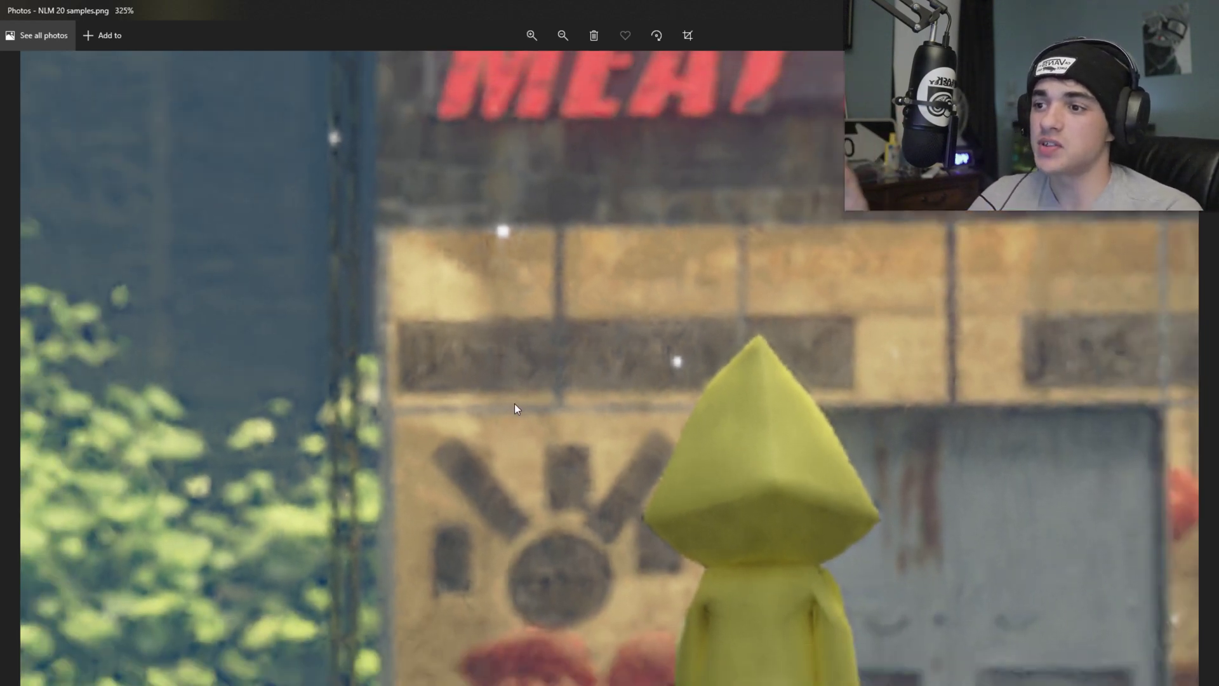
{"action": "scroll", "coordinate": [572, 422], "scroll_direction": "down", "scroll_amount": 1}
{"action": "scroll", "coordinate": [483, 330], "scroll_direction": "up", "scroll_amount": 3}
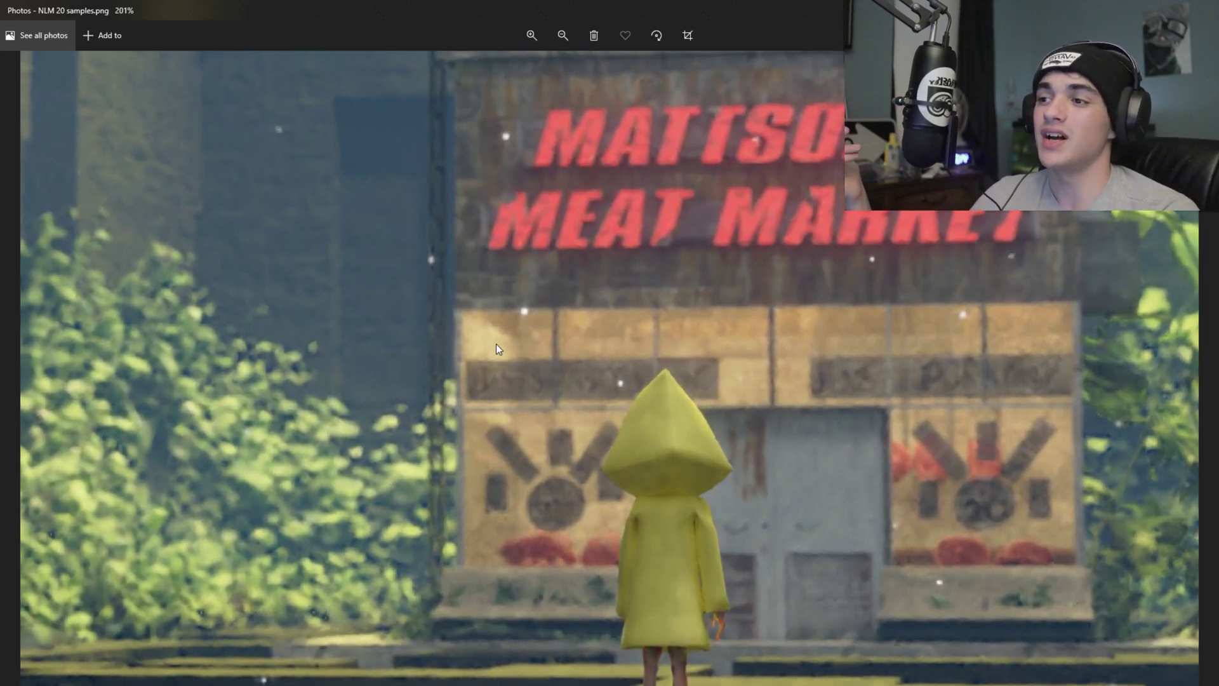
Examine the right part of the sign and the foliage up close
{"action": "left_click_drag", "start_coordinate": [585, 340], "coordinate": [650, 241]}
{"action": "scroll", "coordinate": [587, 306], "scroll_direction": "up", "scroll_amount": 1}
{"action": "left_click_drag", "start_coordinate": [587, 306], "coordinate": [726, 564]}
{"action": "scroll", "coordinate": [743, 482], "scroll_direction": "up", "scroll_amount": 1}
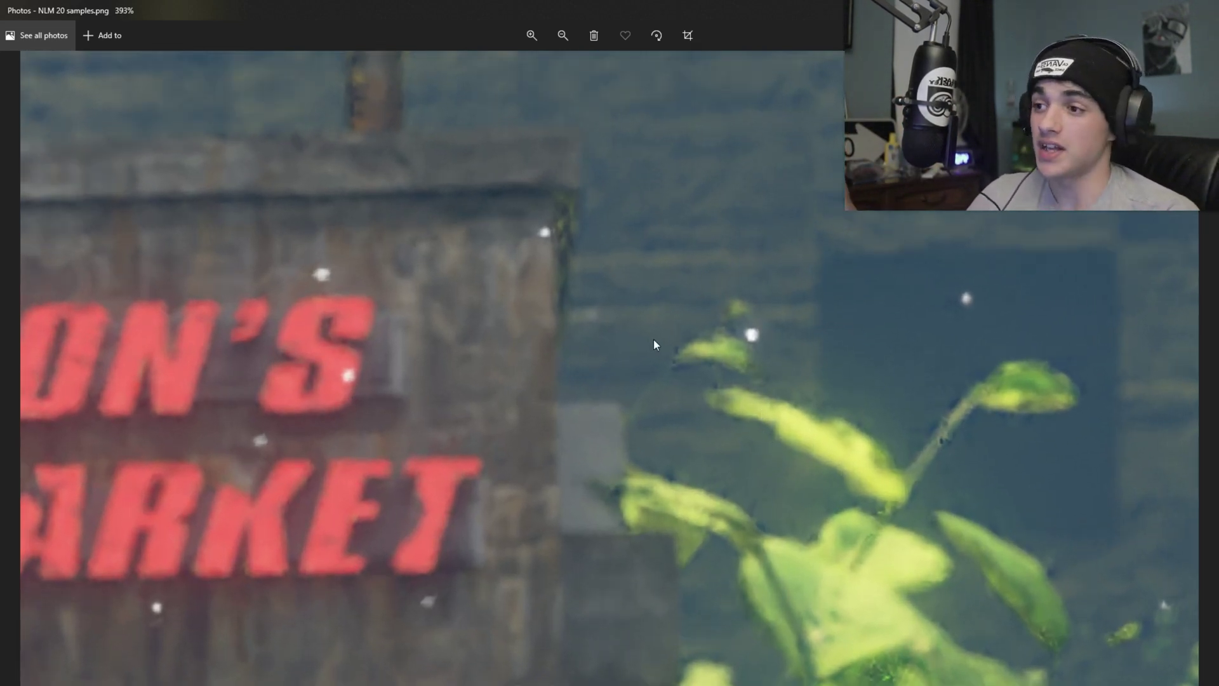
{"action": "scroll", "coordinate": [642, 362], "scroll_direction": "down", "scroll_amount": 3}
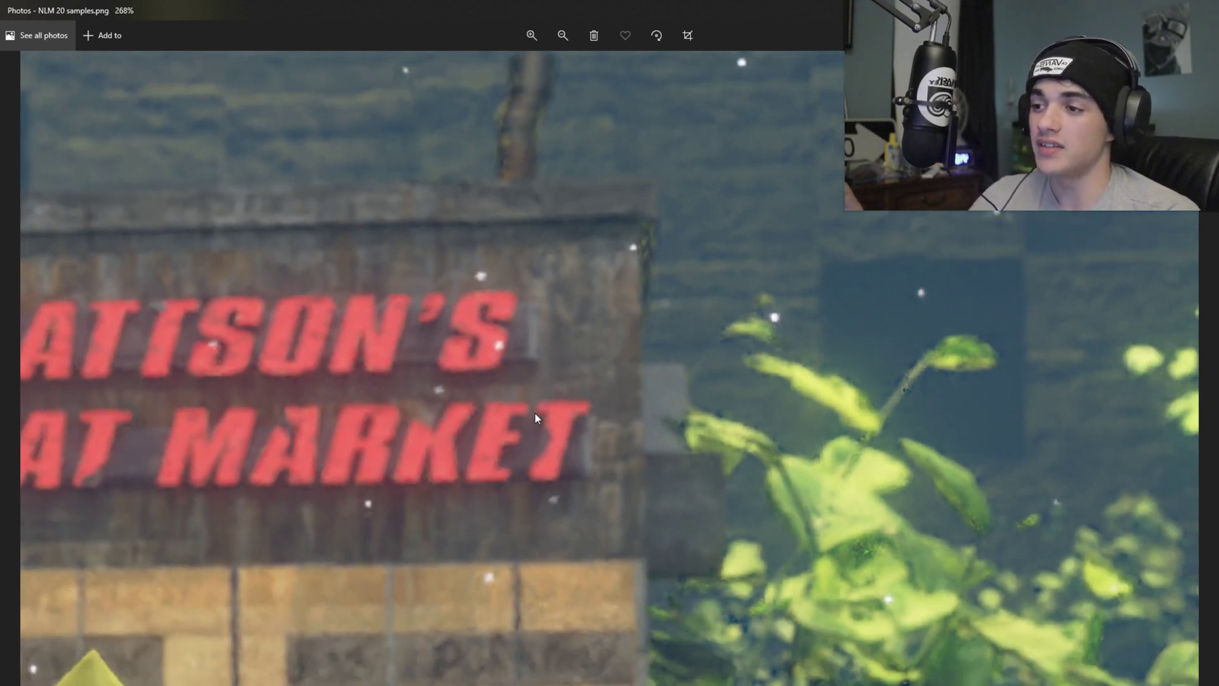
{"action": "scroll", "coordinate": [535, 413], "scroll_direction": "down", "scroll_amount": 4}
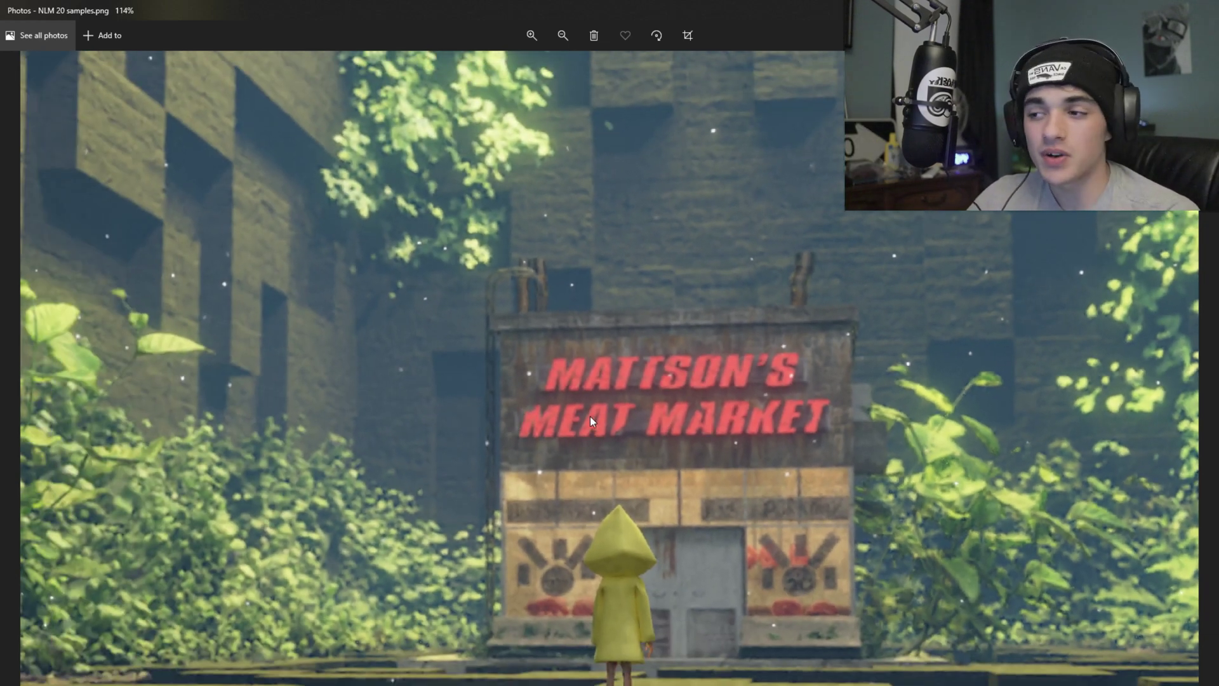
{"action": "scroll", "coordinate": [838, 381], "scroll_direction": "up", "scroll_amount": 4}
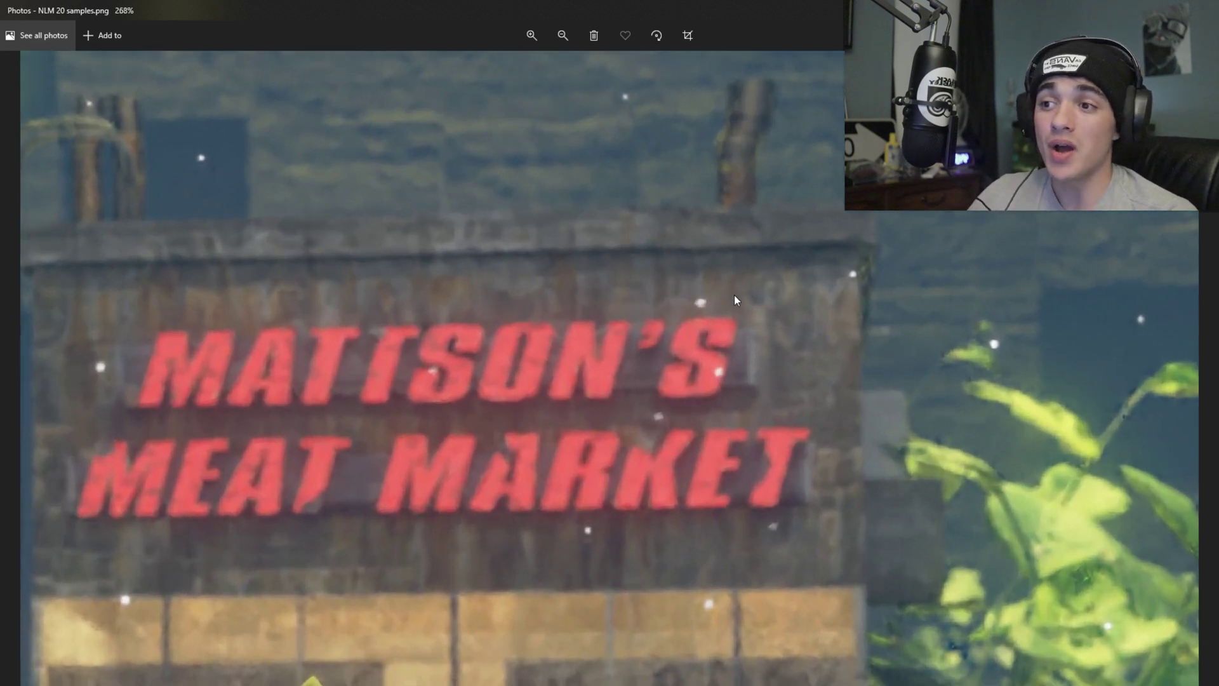
{"action": "scroll", "coordinate": [718, 307], "scroll_direction": "up", "scroll_amount": 4}
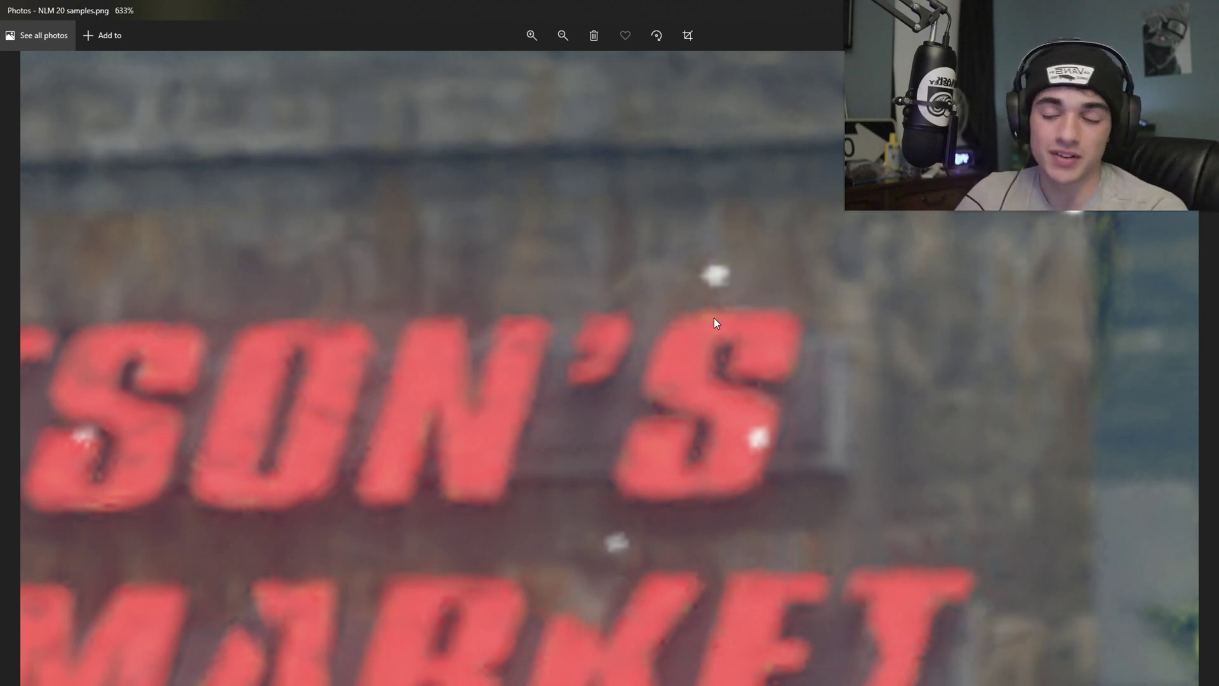
{"action": "scroll", "coordinate": [711, 307], "scroll_direction": "down", "scroll_amount": 2}
{"action": "scroll", "coordinate": [705, 245], "scroll_direction": "up", "scroll_amount": 2}
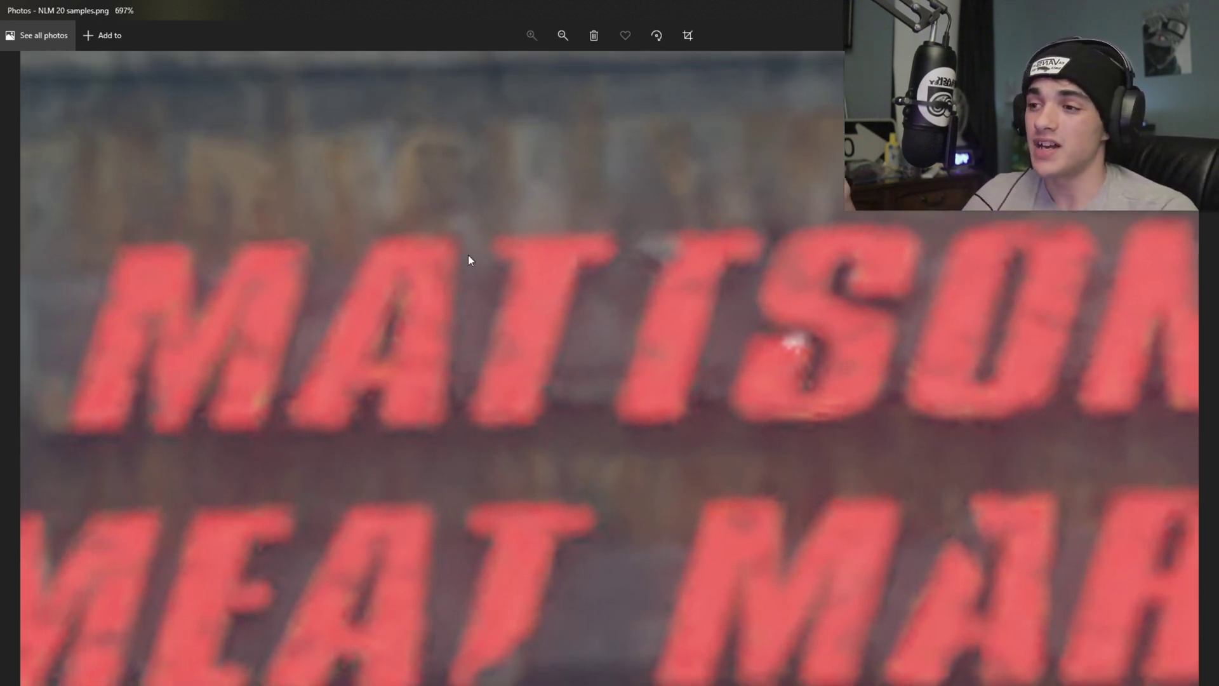
Inspect the sign's left edge and the tan wall panel
{"action": "left_click_drag", "start_coordinate": [461, 264], "coordinate": [678, 254]}
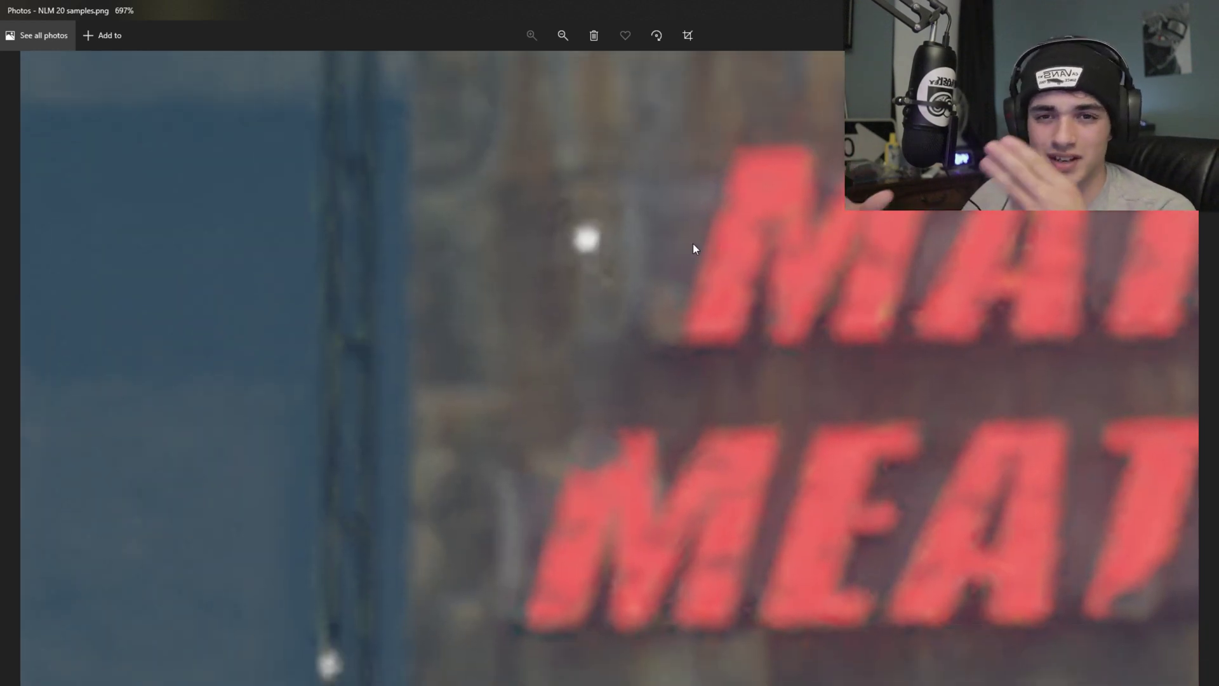
{"action": "scroll", "coordinate": [682, 418], "scroll_direction": "down", "scroll_amount": 2}
{"action": "scroll", "coordinate": [572, 483], "scroll_direction": "up", "scroll_amount": 2}
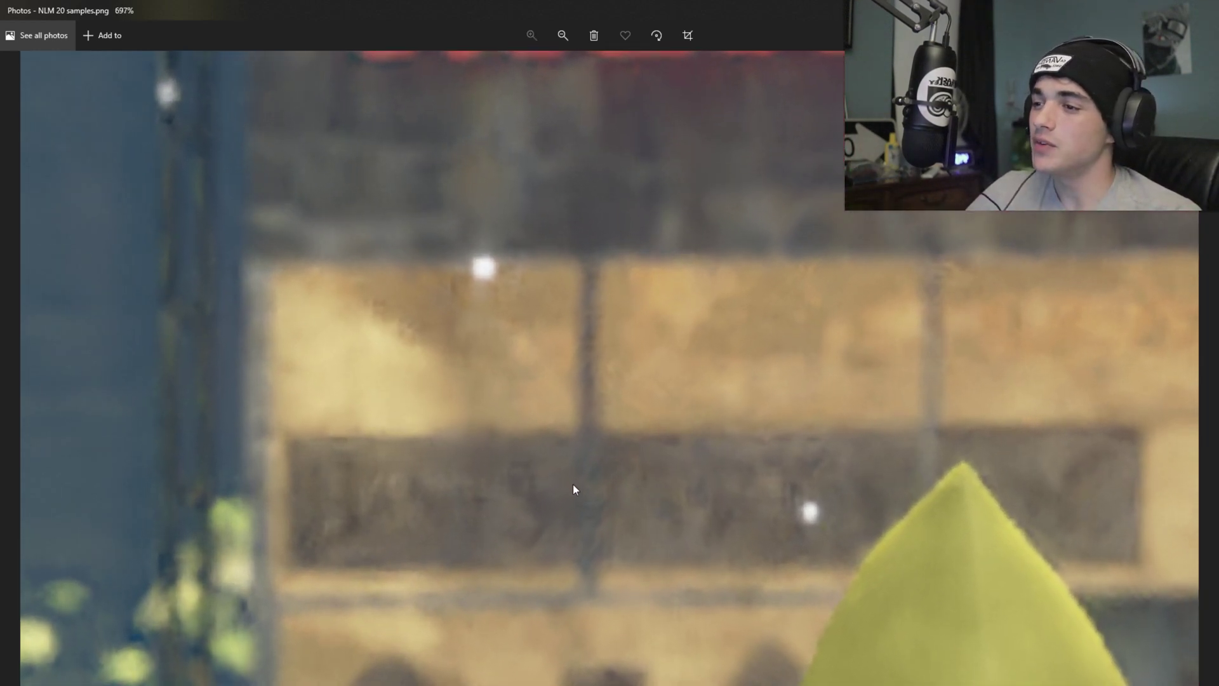
{"action": "left_click_drag", "start_coordinate": [573, 486], "coordinate": [610, 385]}
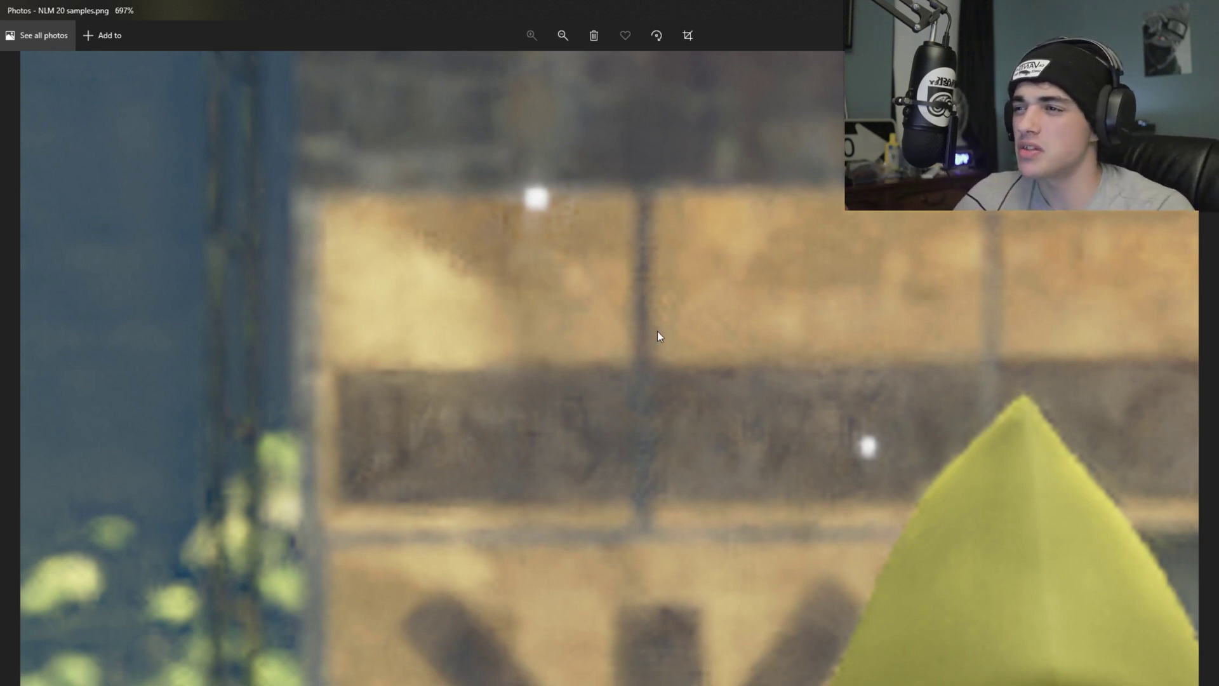
Scroll around the zoomed NLM 20 render, then zoom out to see it whole
{"action": "scroll", "coordinate": [729, 429], "scroll_direction": "down", "scroll_amount": 5}
{"action": "scroll", "coordinate": [729, 430], "scroll_direction": "right", "scroll_amount": 5}
{"action": "scroll", "coordinate": [775, 420], "scroll_direction": "left", "scroll_amount": 5}
{"action": "scroll", "coordinate": [776, 420], "scroll_direction": "up", "scroll_amount": 5}
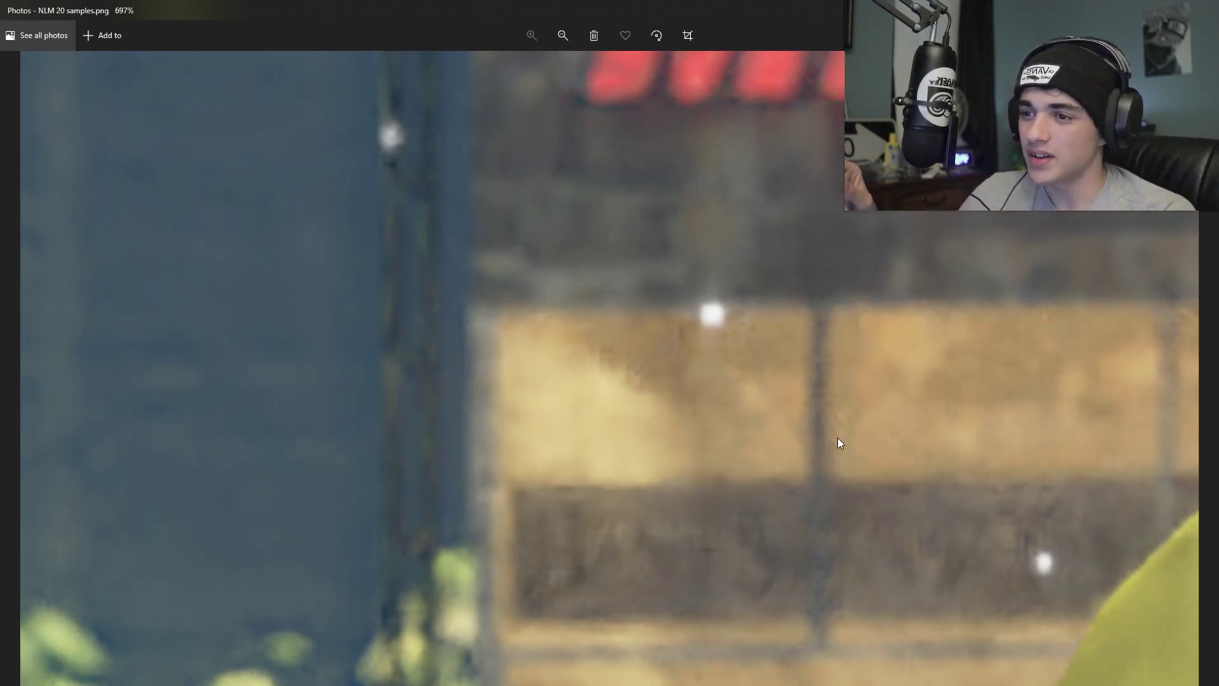
{"action": "scroll", "coordinate": [856, 421], "scroll_direction": "right", "scroll_amount": 5}
{"action": "scroll", "coordinate": [757, 511], "scroll_direction": "down", "scroll_amount": 3}
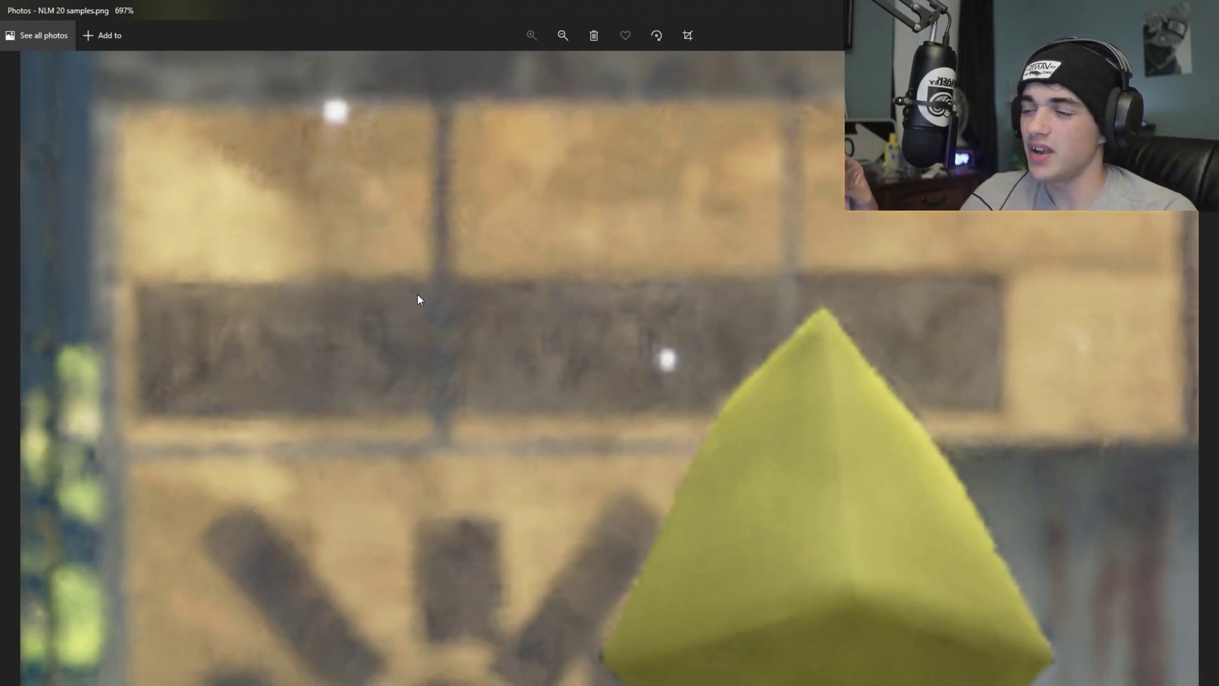
{"action": "scroll", "coordinate": [532, 347], "scroll_direction": "left", "scroll_amount": 5}
{"action": "scroll", "coordinate": [505, 306], "scroll_direction": "right", "scroll_amount": 15}
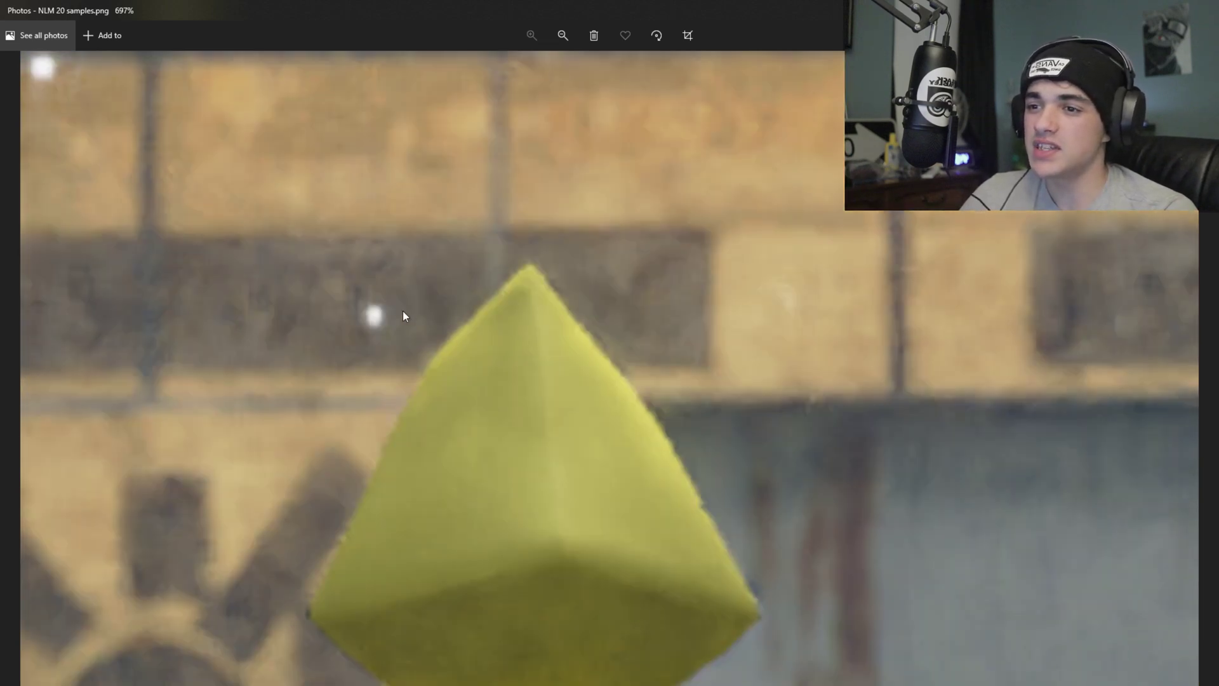
{"action": "scroll", "coordinate": [509, 326], "scroll_direction": "down", "scroll_amount": 5}
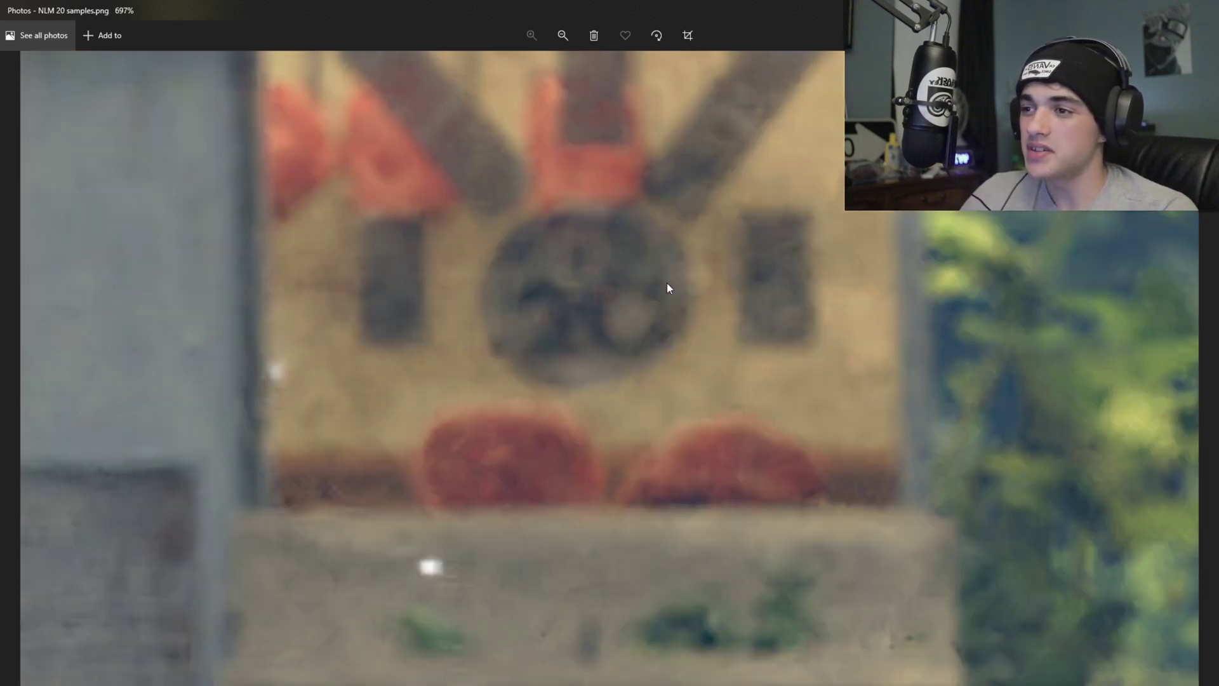
{"action": "scroll", "coordinate": [647, 302], "scroll_direction": "down", "scroll_amount": 6}
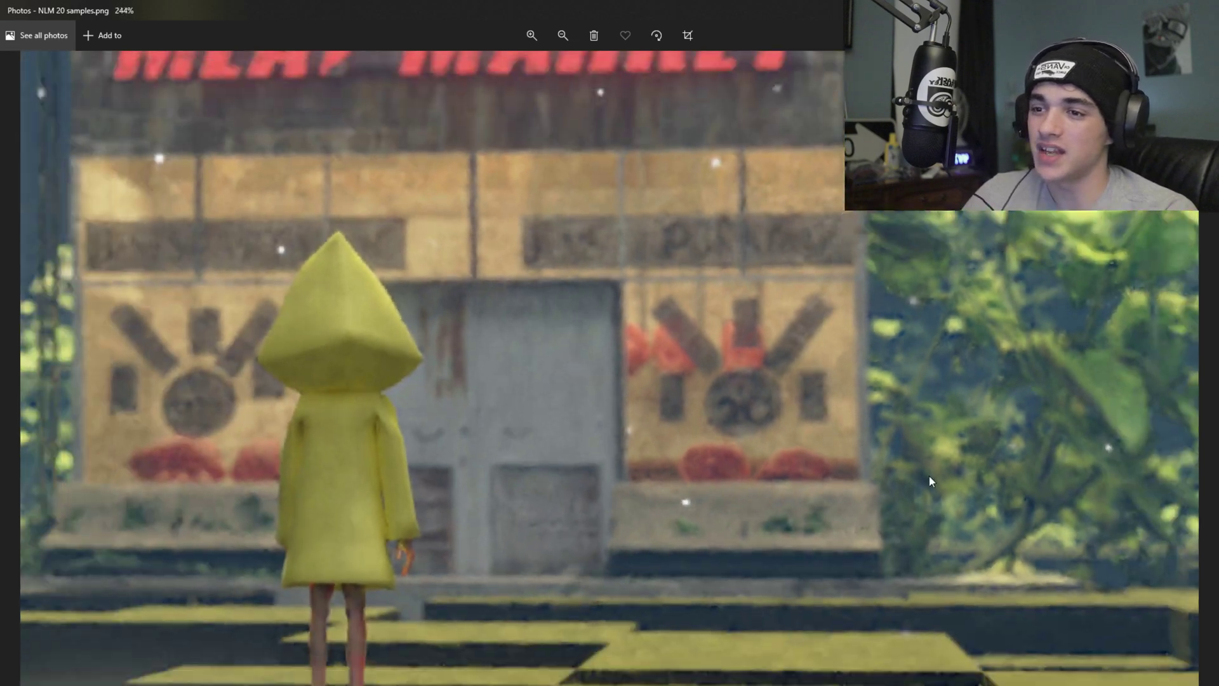
{"action": "scroll", "coordinate": [1047, 436], "scroll_direction": "up", "scroll_amount": 6}
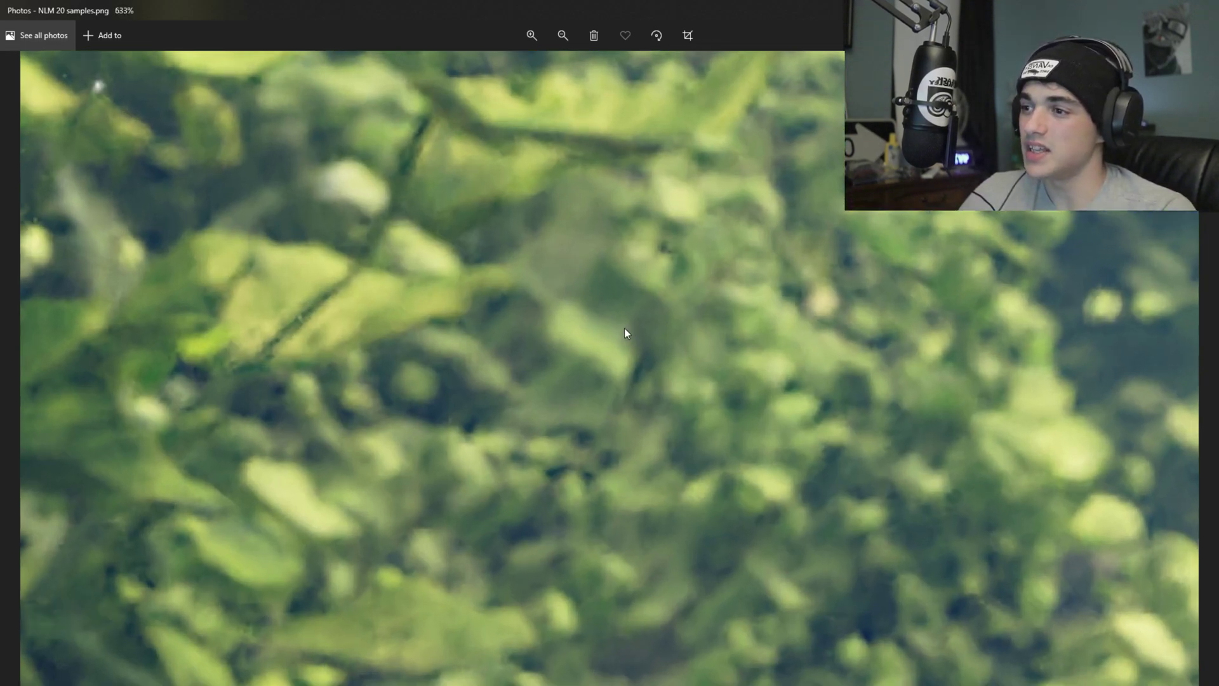
{"action": "scroll", "coordinate": [508, 314], "scroll_direction": "right", "scroll_amount": 3}
{"action": "scroll", "coordinate": [508, 318], "scroll_direction": "left", "scroll_amount": 8}
{"action": "scroll", "coordinate": [773, 381], "scroll_direction": "up", "scroll_amount": 1}
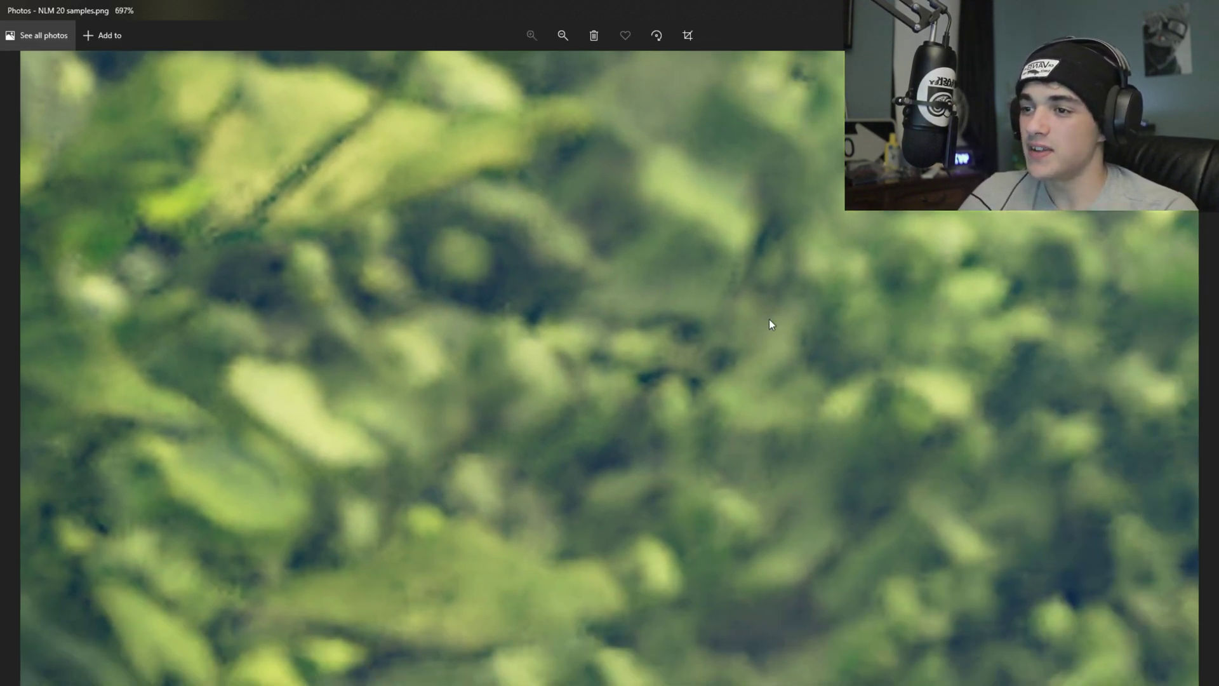
{"action": "scroll", "coordinate": [784, 278], "scroll_direction": "down", "scroll_amount": 8}
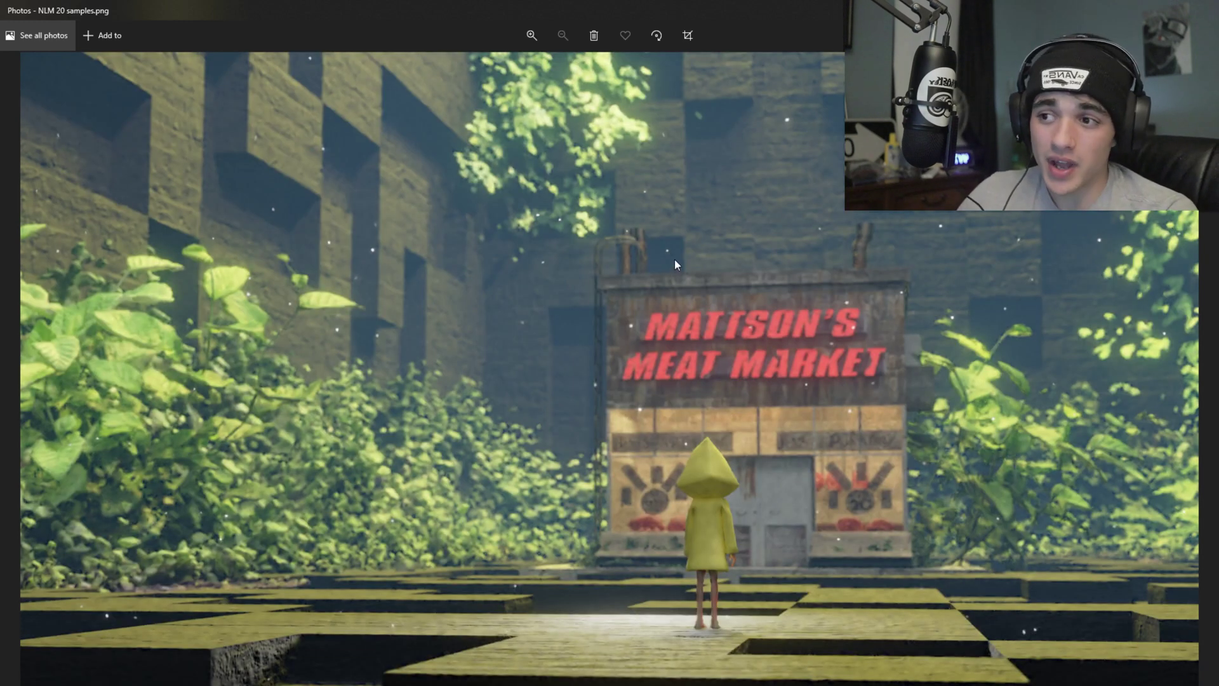
Switch to NLM 200 samples.png and zoom in to inspect its detail
{"action": "key", "text": "Right"}
{"action": "scroll", "coordinate": [660, 446], "scroll_direction": "up", "scroll_amount": 8}
{"action": "scroll", "coordinate": [643, 505], "scroll_direction": "up", "scroll_amount": 2}
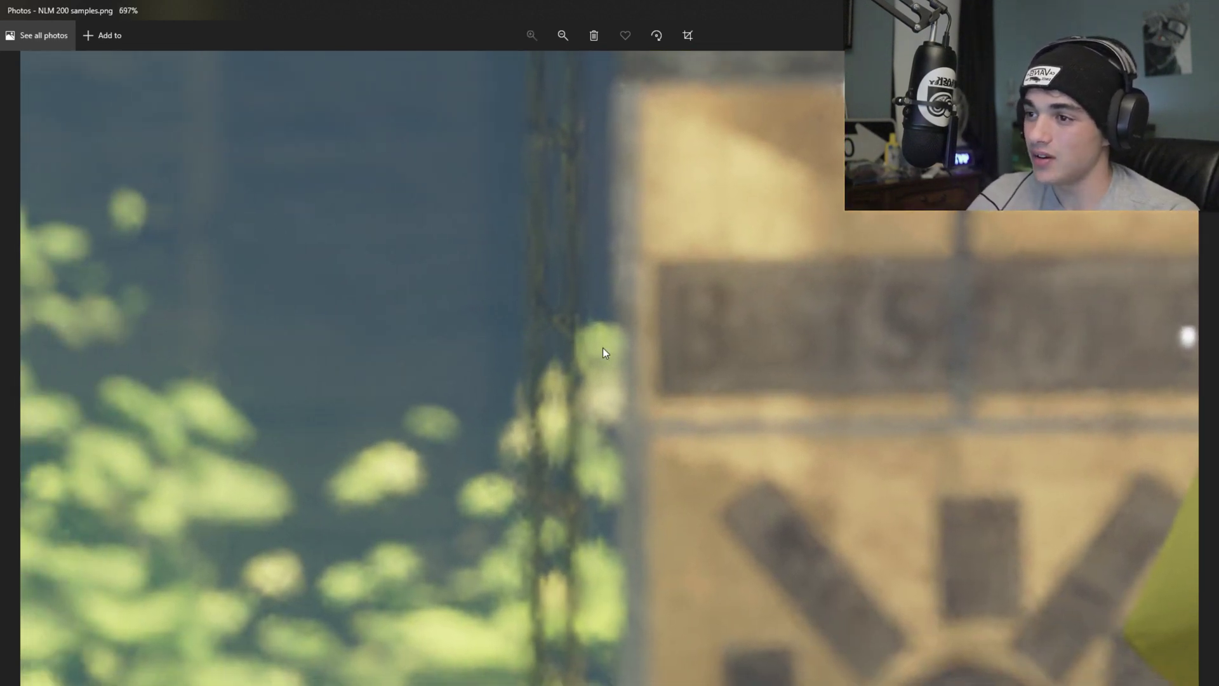
{"action": "scroll", "coordinate": [593, 377], "scroll_direction": "left", "scroll_amount": 15}
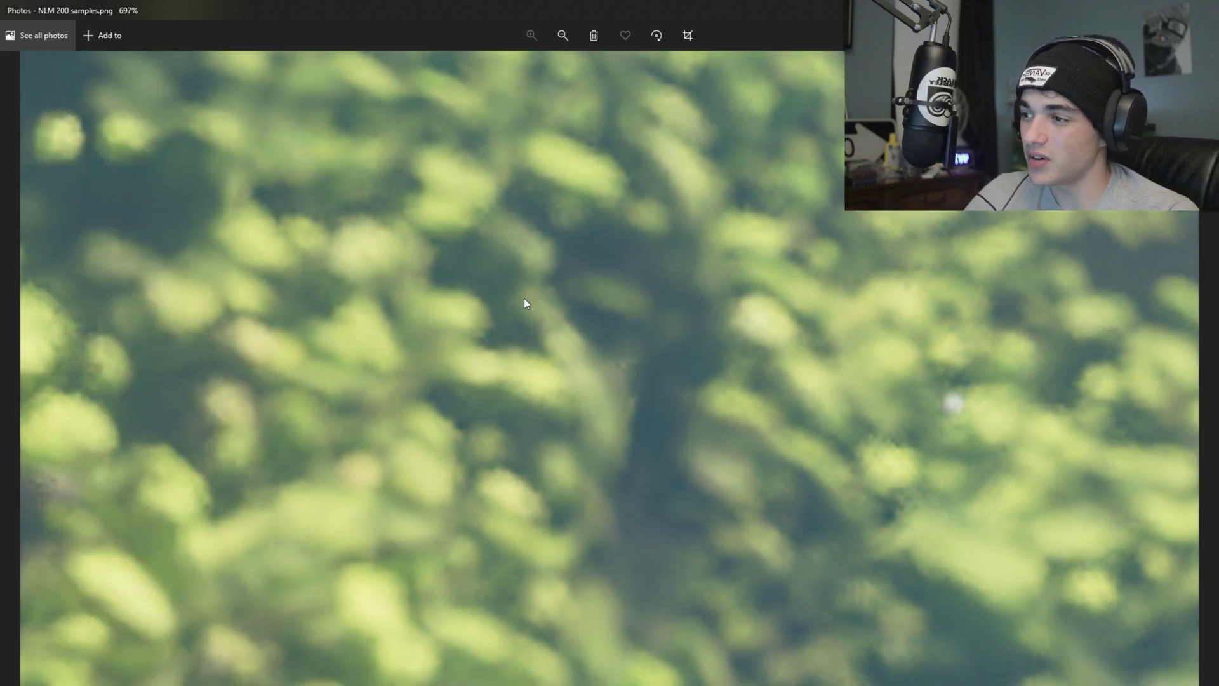
{"action": "scroll", "coordinate": [398, 296], "scroll_direction": "left", "scroll_amount": 5}
{"action": "scroll", "coordinate": [400, 434], "scroll_direction": "down", "scroll_amount": 10}
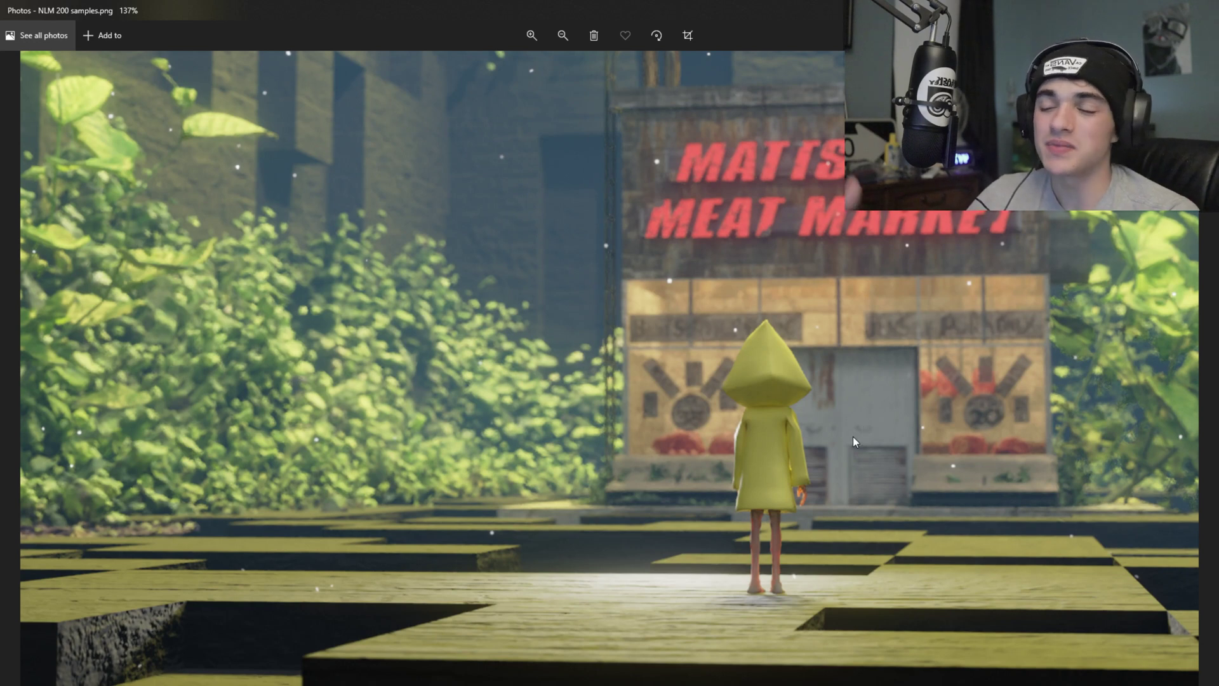
Zoom back out and move on to NLM 1000 samples.png
{"action": "scroll", "coordinate": [1125, 379], "scroll_direction": "up", "scroll_amount": 10}
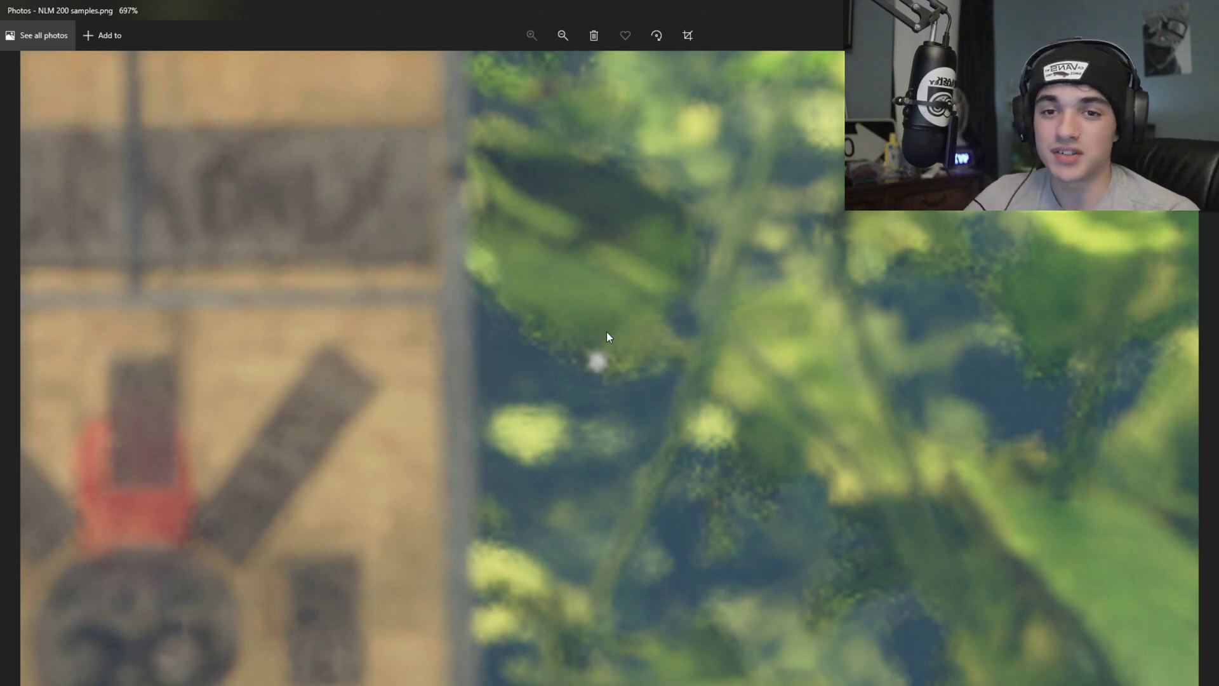
{"action": "scroll", "coordinate": [623, 362], "scroll_direction": "down", "scroll_amount": 4}
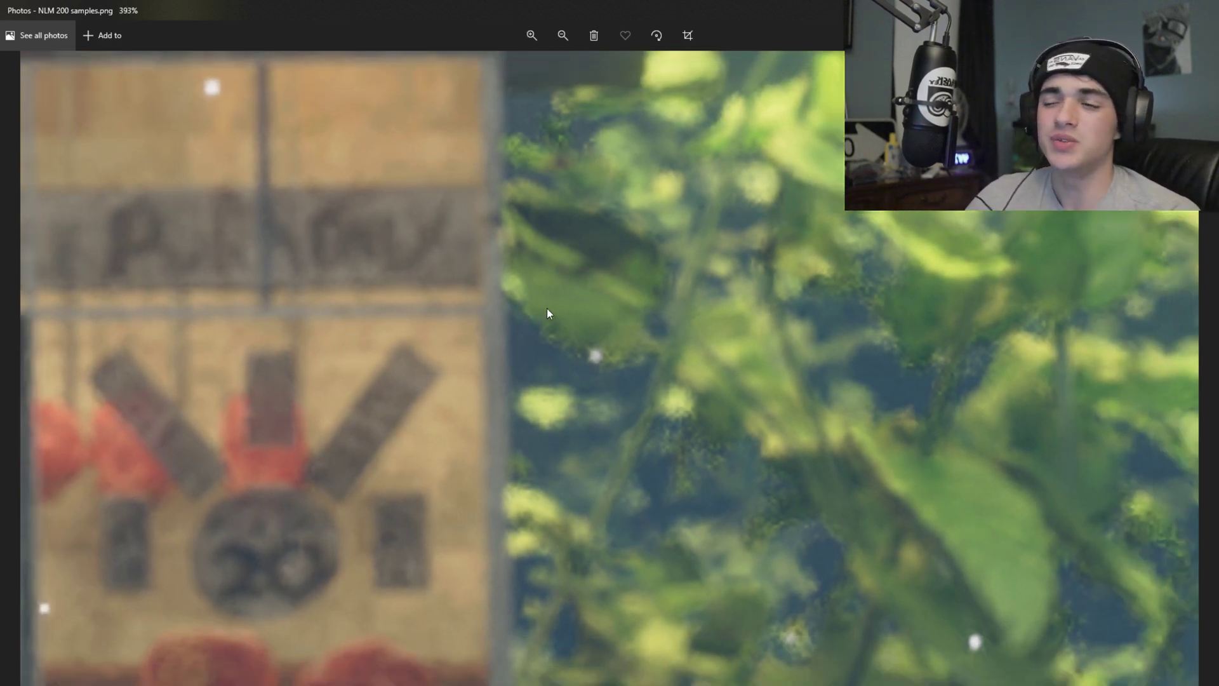
{"action": "scroll", "coordinate": [572, 311], "scroll_direction": "down", "scroll_amount": 5}
{"action": "key", "text": "Right"}
Zoom into the sign and foliage of NLM 1000 samples.png, then zoom back out to fit
{"action": "scroll", "coordinate": [894, 448], "scroll_direction": "up", "scroll_amount": 3}
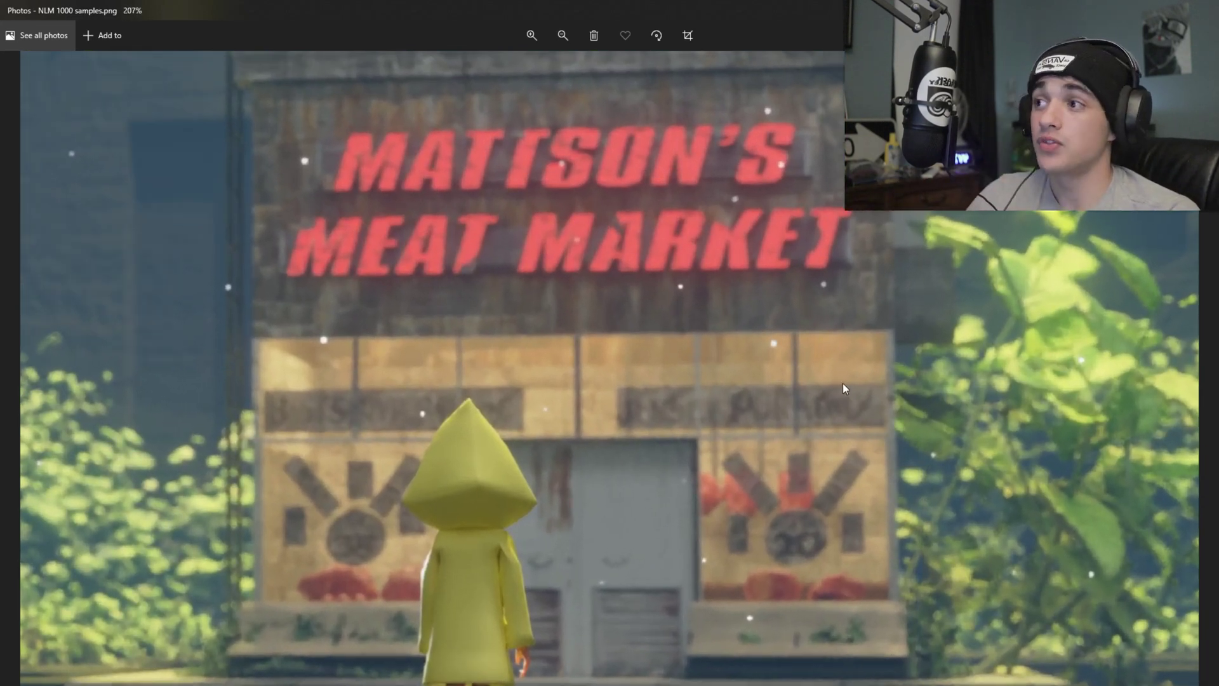
{"action": "scroll", "coordinate": [1023, 418], "scroll_direction": "up", "scroll_amount": 3}
{"action": "scroll", "coordinate": [1036, 421], "scroll_direction": "up", "scroll_amount": 2}
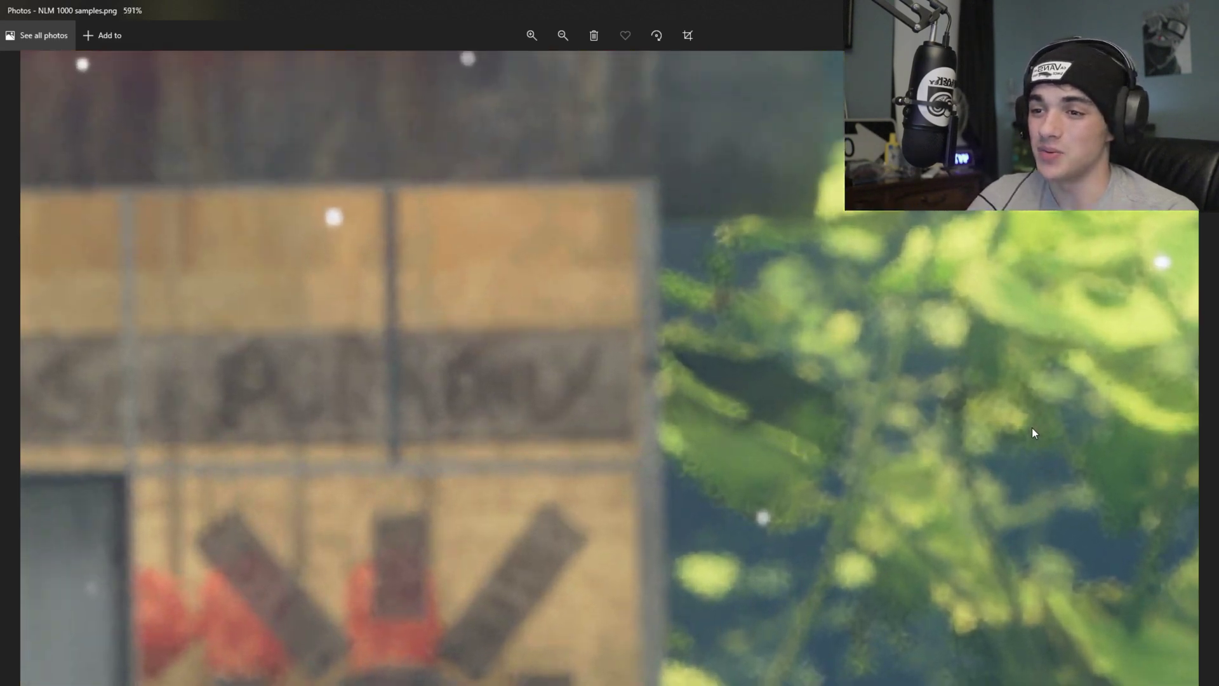
{"action": "scroll", "coordinate": [603, 424], "scroll_direction": "down", "scroll_amount": 1}
{"action": "scroll", "coordinate": [505, 398], "scroll_direction": "up", "scroll_amount": 1}
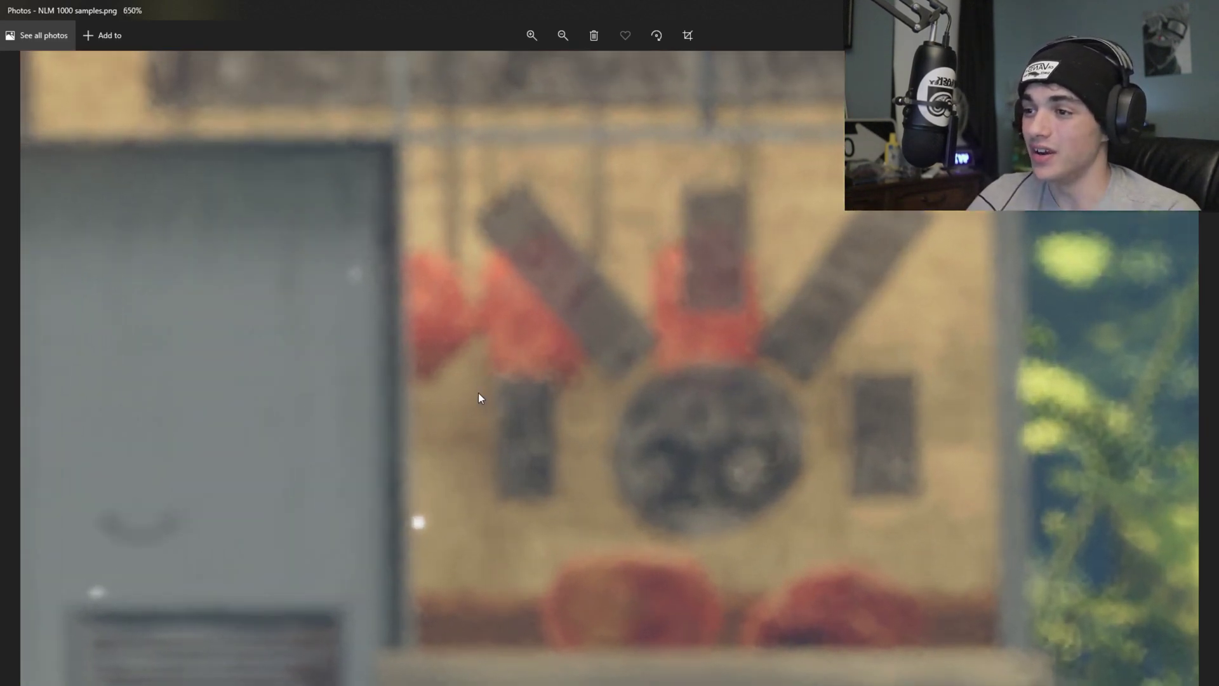
{"action": "scroll", "coordinate": [478, 393], "scroll_direction": "down", "scroll_amount": 3}
{"action": "scroll", "coordinate": [395, 333], "scroll_direction": "down", "scroll_amount": 3}
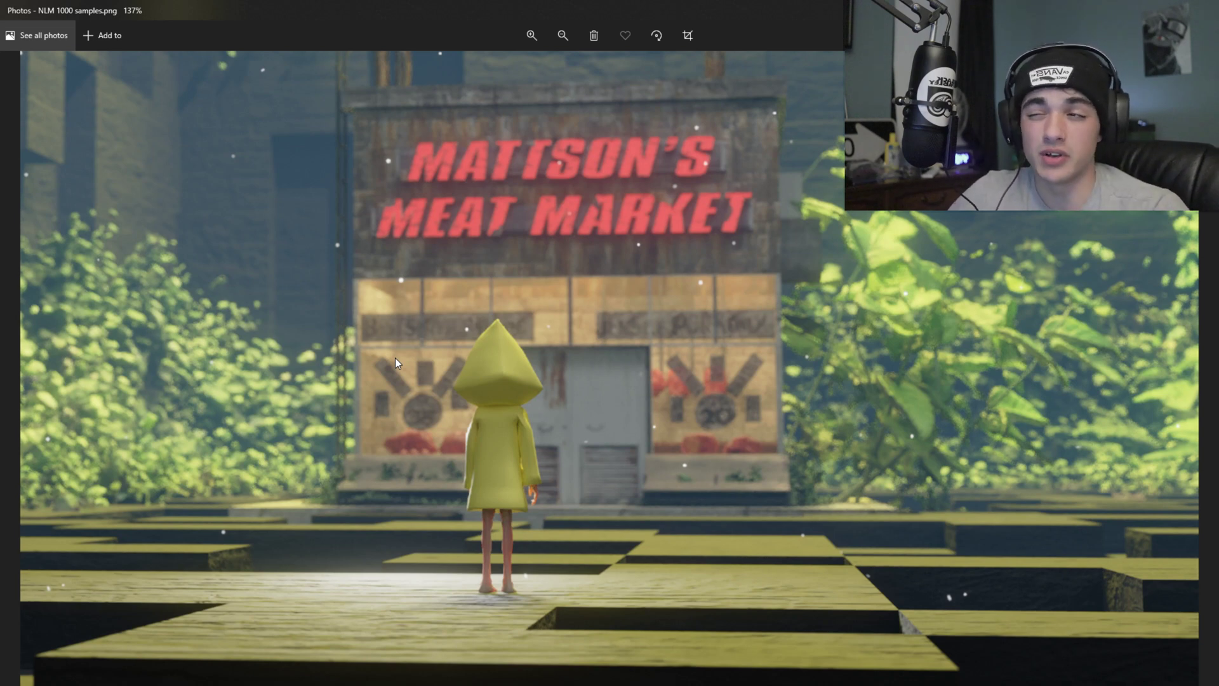
{"action": "scroll", "coordinate": [406, 352], "scroll_direction": "down", "scroll_amount": 2, "text": "ctrl"}
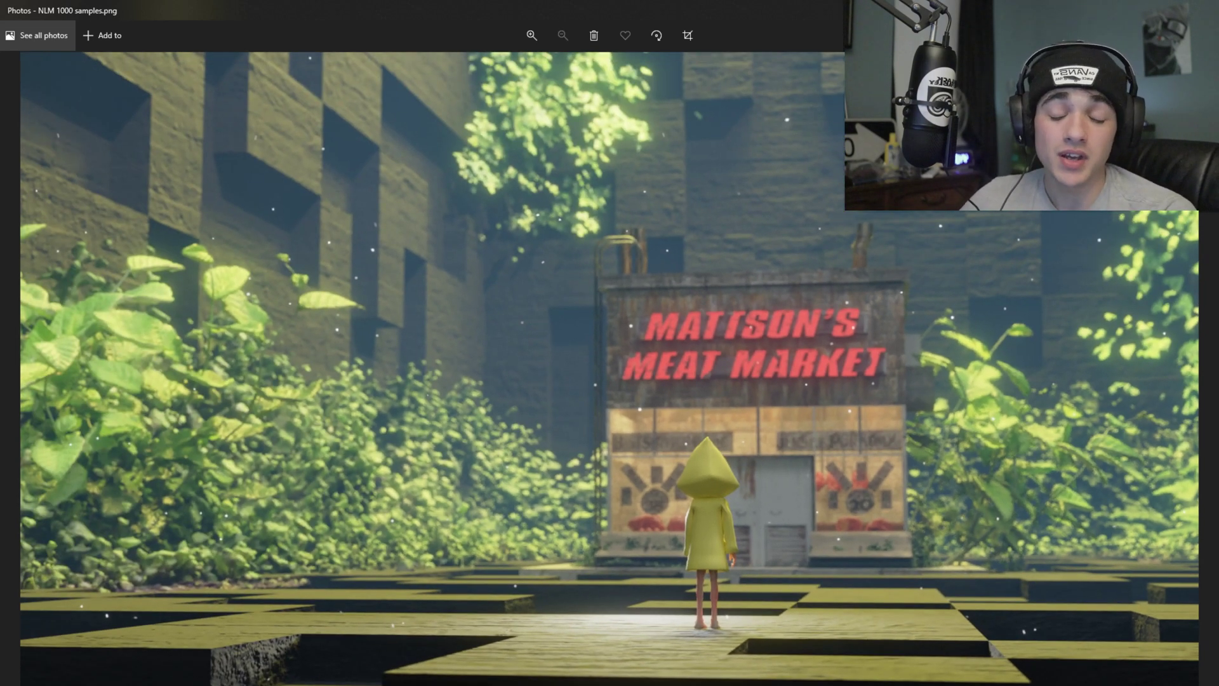
Close Photos, go to the Open Image Denoise folder, and open OID 20 Samples.png
{"action": "key", "text": "alt+F4"}
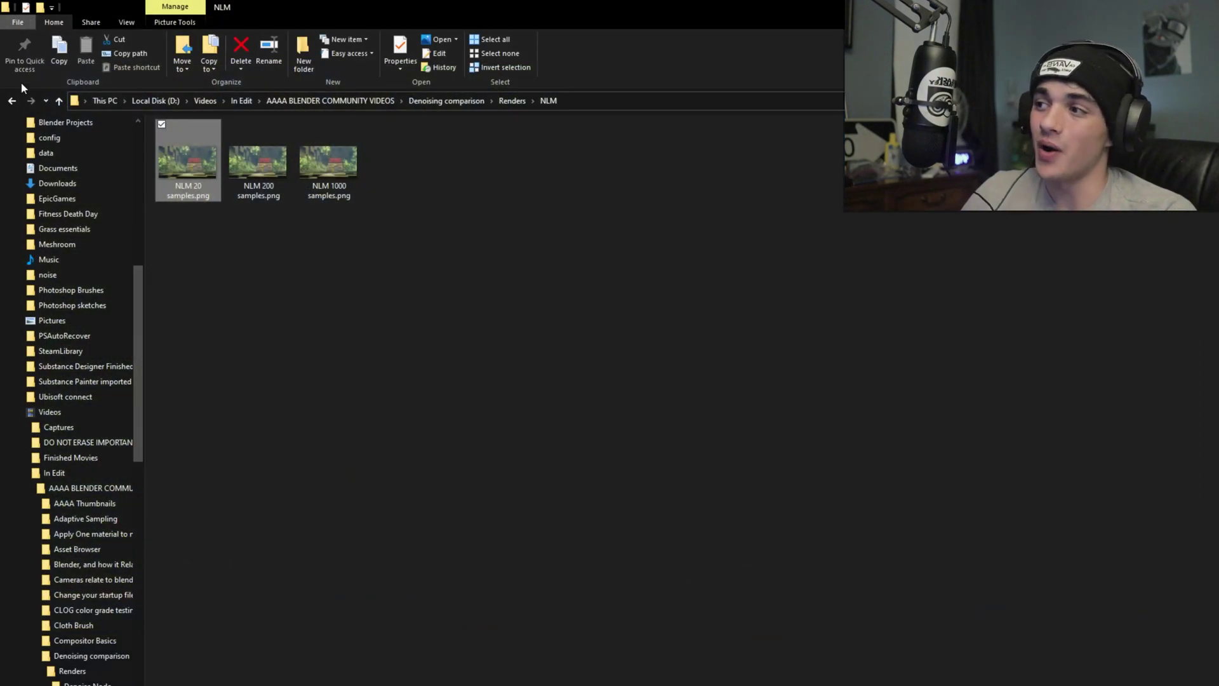
{"action": "left_click", "coordinate": [12, 100]}
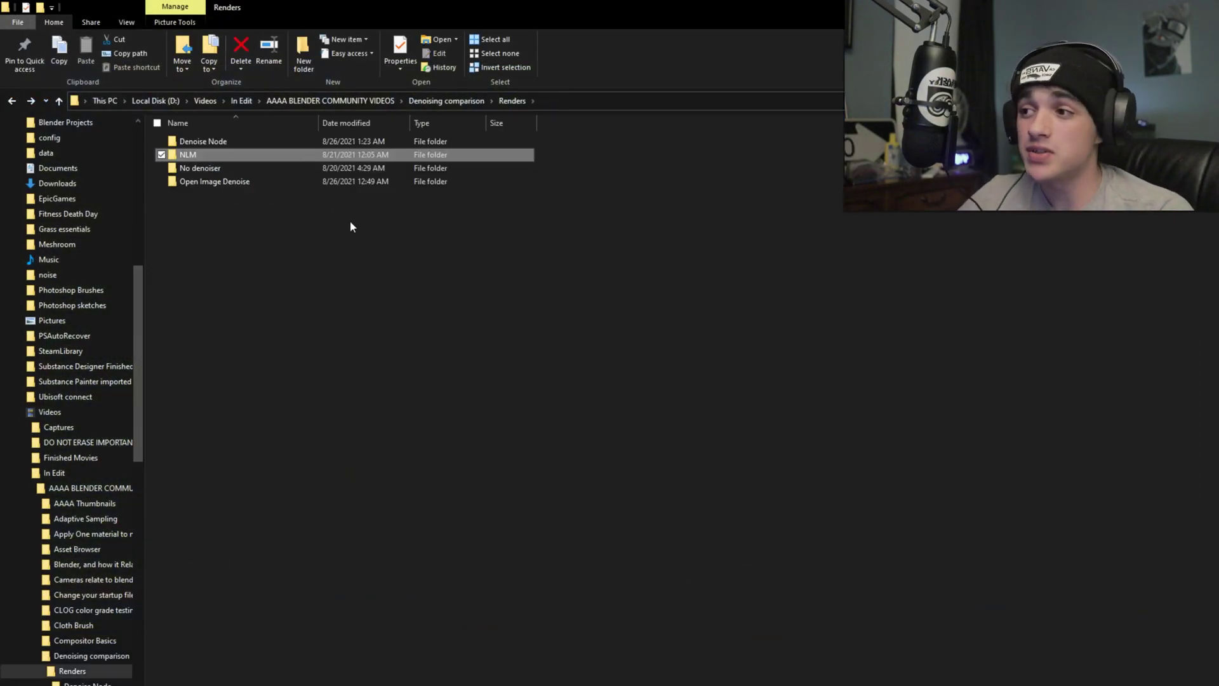
{"action": "double_click", "coordinate": [268, 184]}
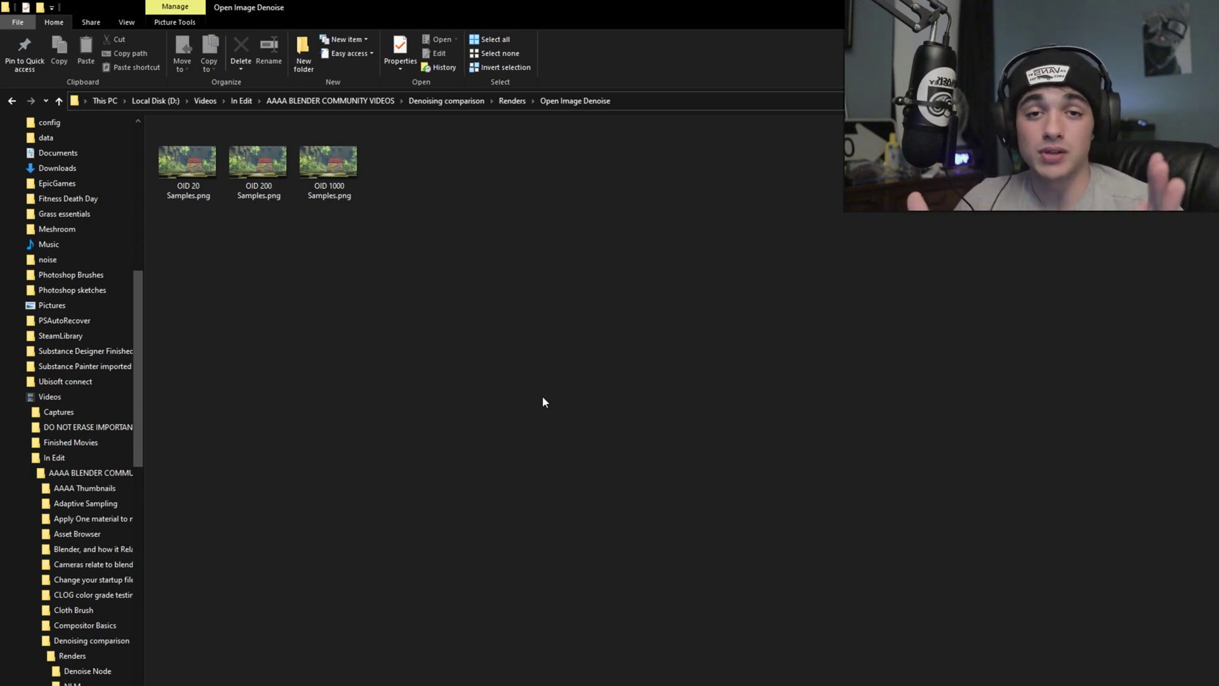
{"action": "left_click", "coordinate": [188, 170]}
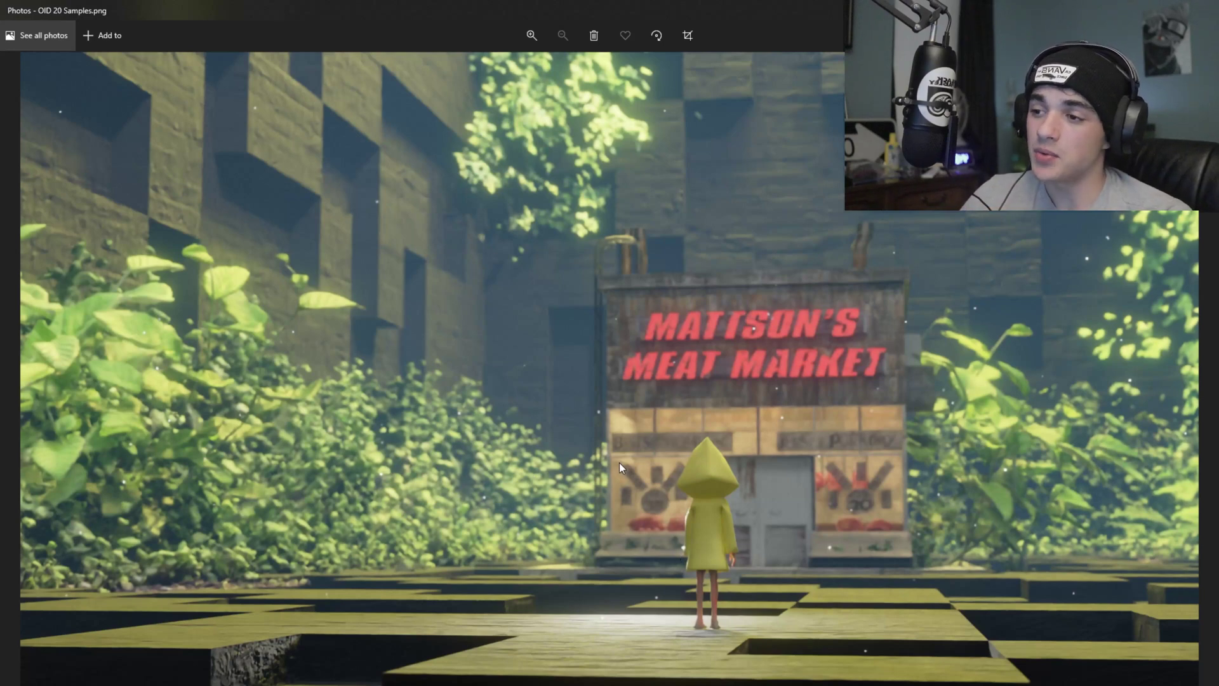
{"action": "scroll", "coordinate": [742, 501], "scroll_direction": "up", "scroll_amount": 2, "text": "ctrl"}
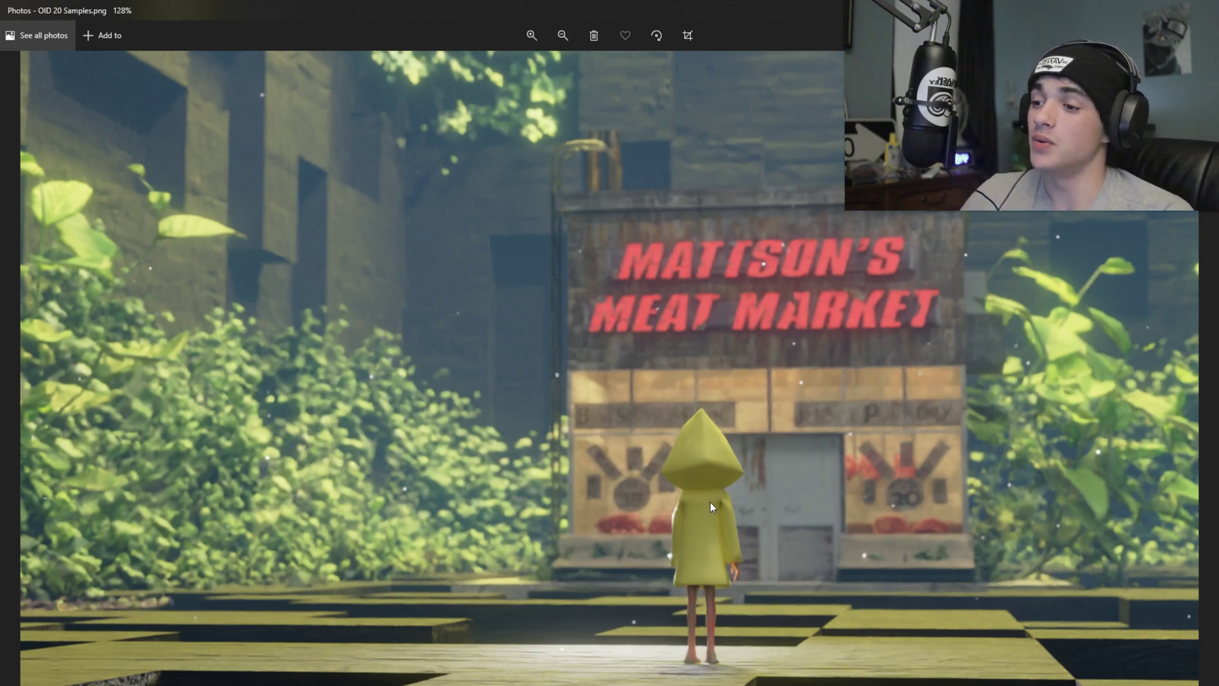
{"action": "scroll", "coordinate": [963, 375], "scroll_direction": "up", "scroll_amount": 5, "text": "ctrl"}
{"action": "scroll", "coordinate": [963, 375], "scroll_direction": "up", "scroll_amount": 4, "text": "ctrl"}
{"action": "scroll", "coordinate": [465, 480], "scroll_direction": "down", "scroll_amount": 3, "text": "ctrl"}
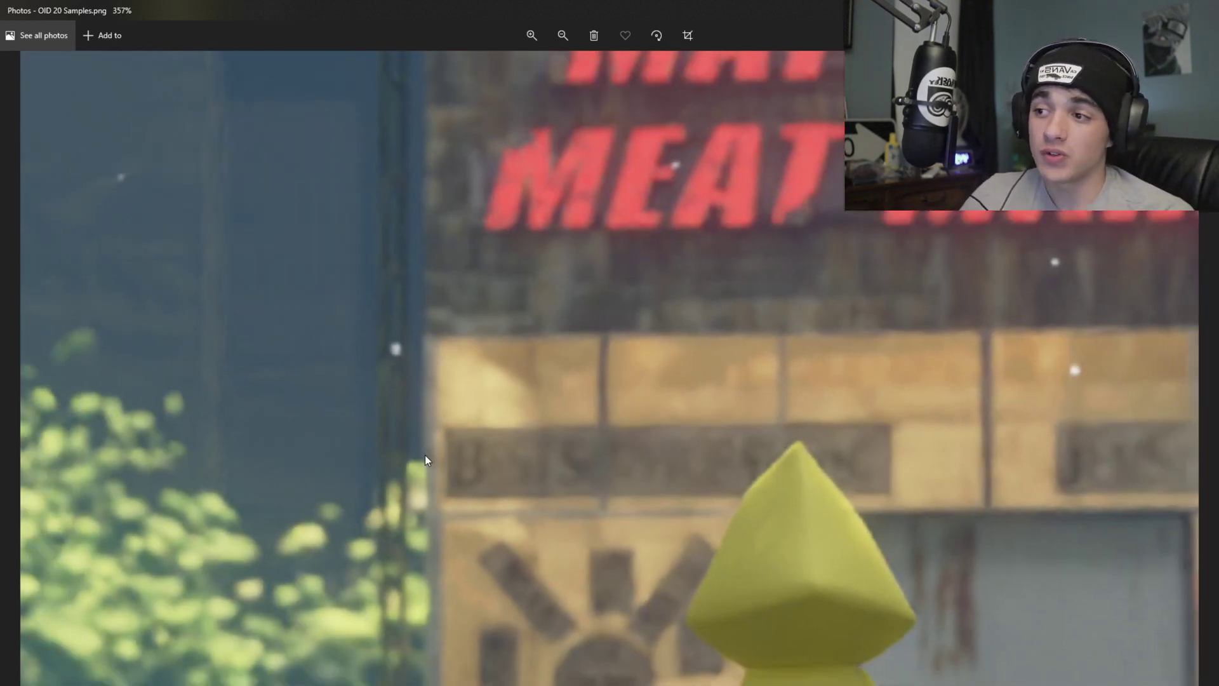
{"action": "scroll", "coordinate": [425, 470], "scroll_direction": "up", "scroll_amount": 4, "text": "ctrl"}
{"action": "scroll", "coordinate": [411, 393], "scroll_direction": "down", "scroll_amount": 5, "text": "ctrl"}
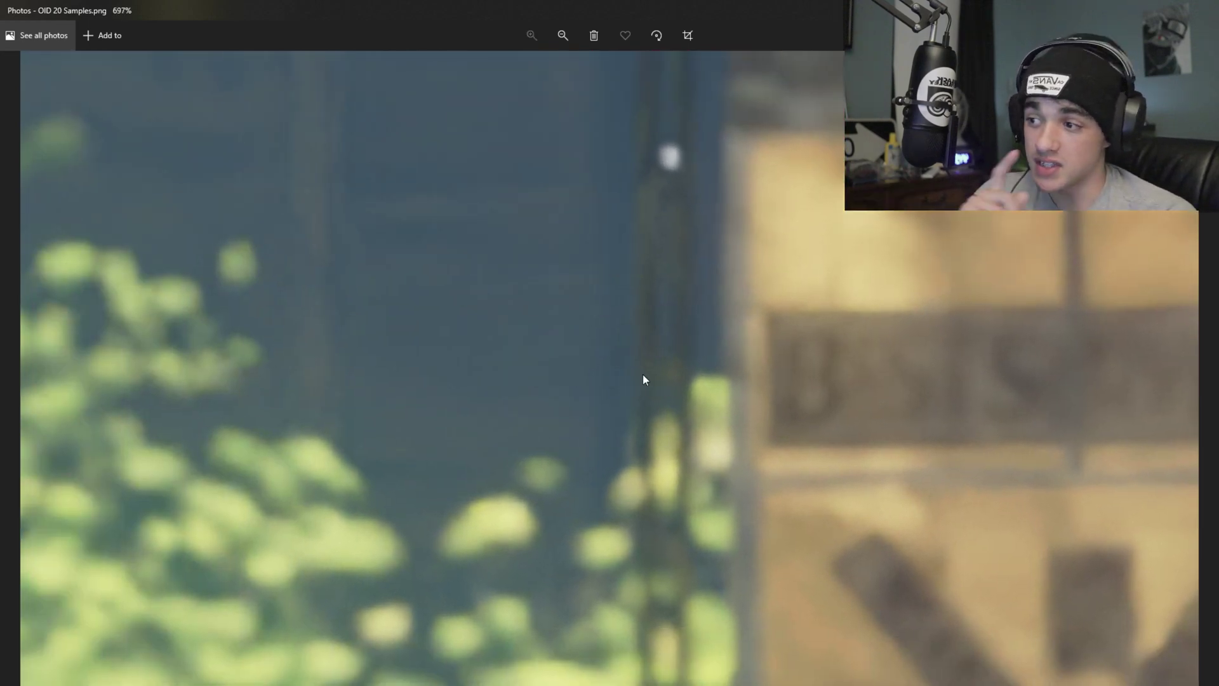
{"action": "scroll", "coordinate": [718, 443], "scroll_direction": "down", "scroll_amount": 5, "text": "ctrl"}
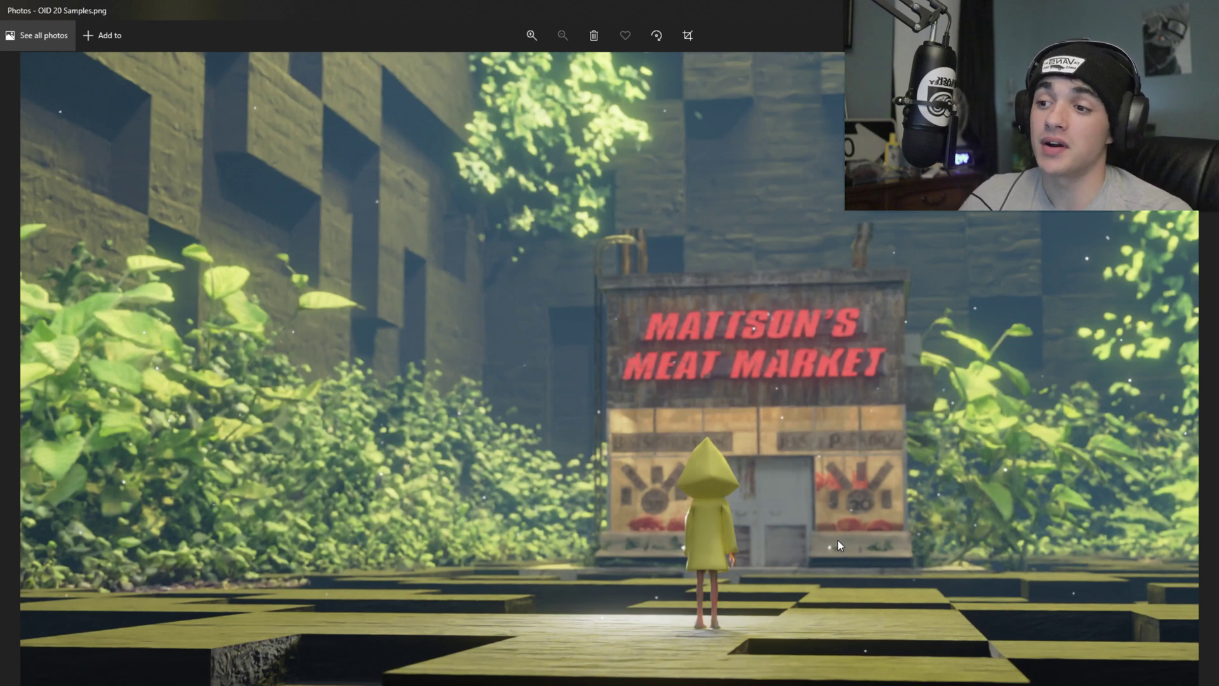
Flip between OID 20 and OID 200 Samples.png, settle on 200, and zoom in
{"action": "key", "text": "Right"}
{"action": "key", "text": "Left"}
{"action": "key", "text": "Right"}
{"action": "key", "text": "Left"}
{"action": "key", "text": "Right"}
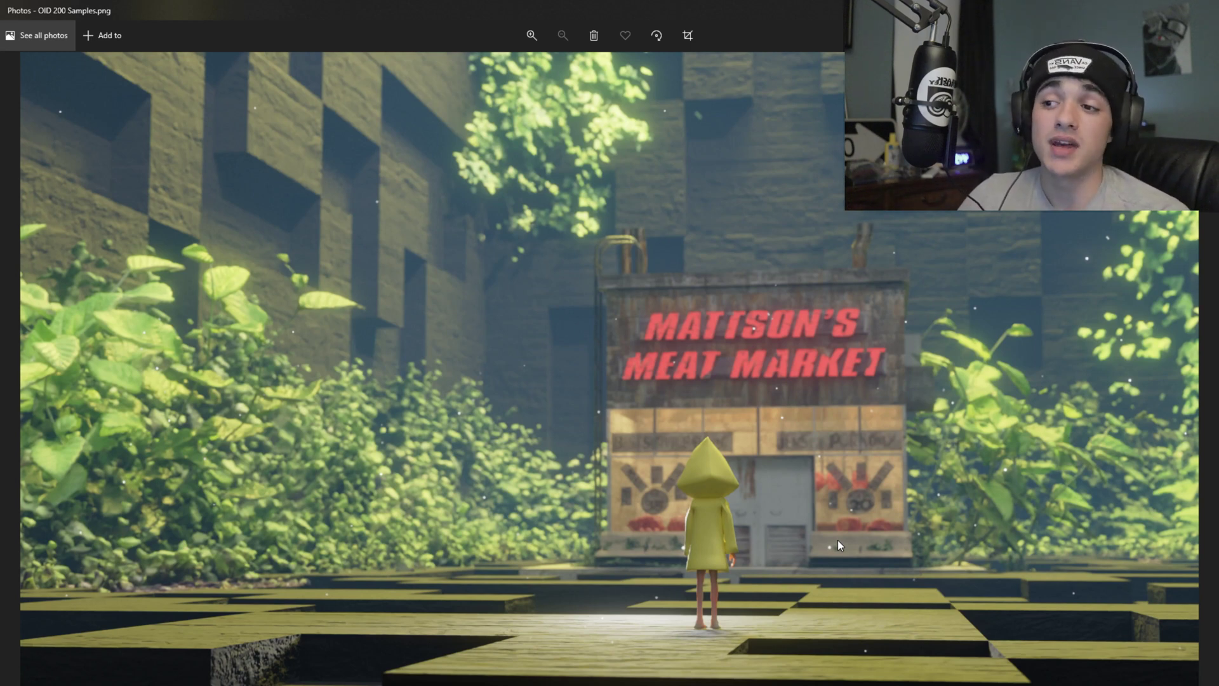
{"action": "scroll", "coordinate": [721, 483], "scroll_direction": "up", "scroll_amount": 5}
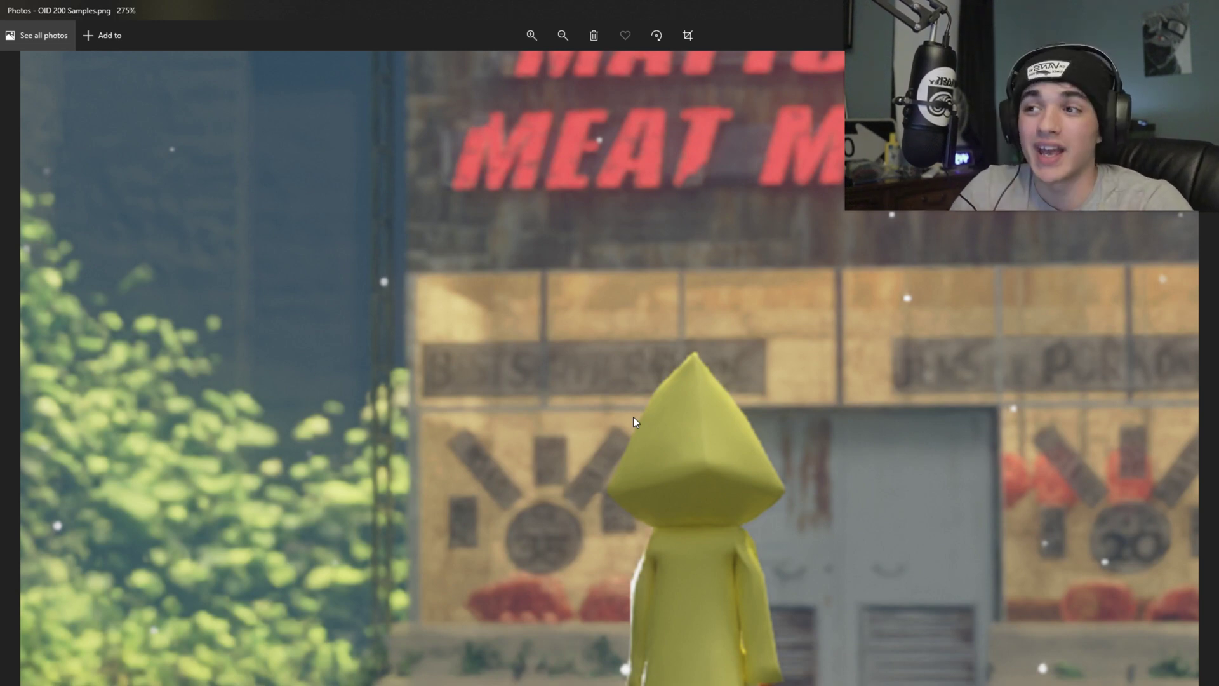
Pan the zoomed OID 200 Samples render to show more building, then zoom out
{"action": "scroll", "coordinate": [378, 215], "scroll_direction": "down", "scroll_amount": 5}
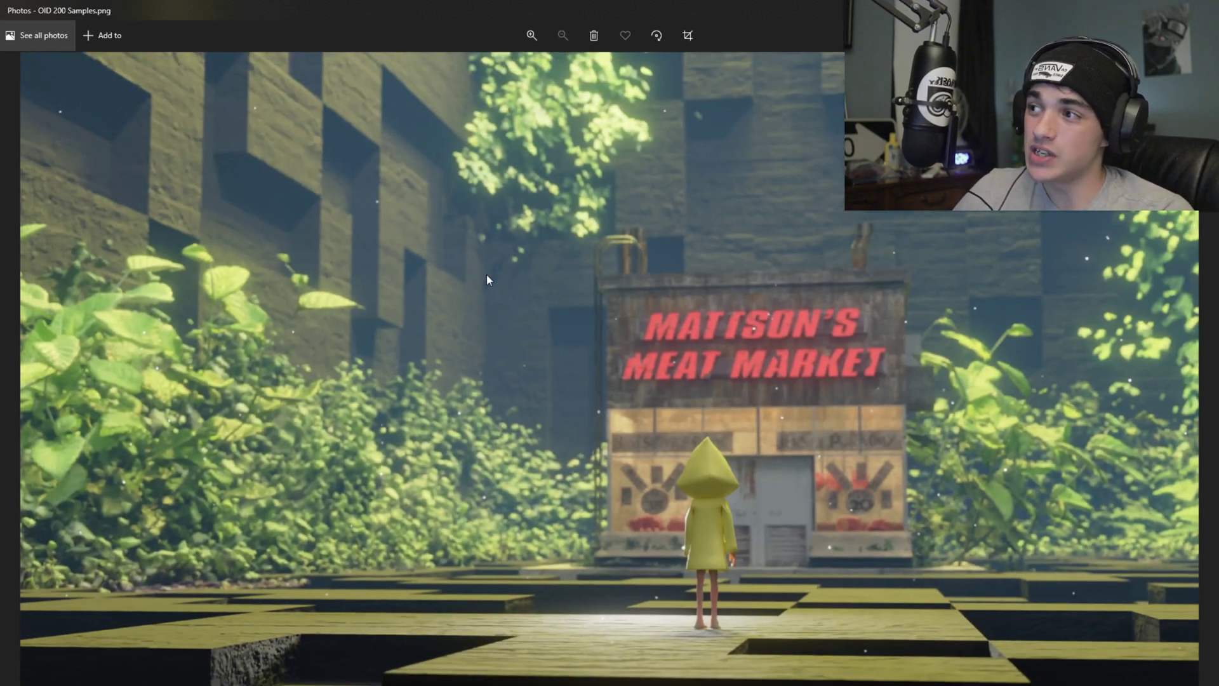
{"action": "scroll", "coordinate": [608, 411], "scroll_direction": "up", "scroll_amount": 5}
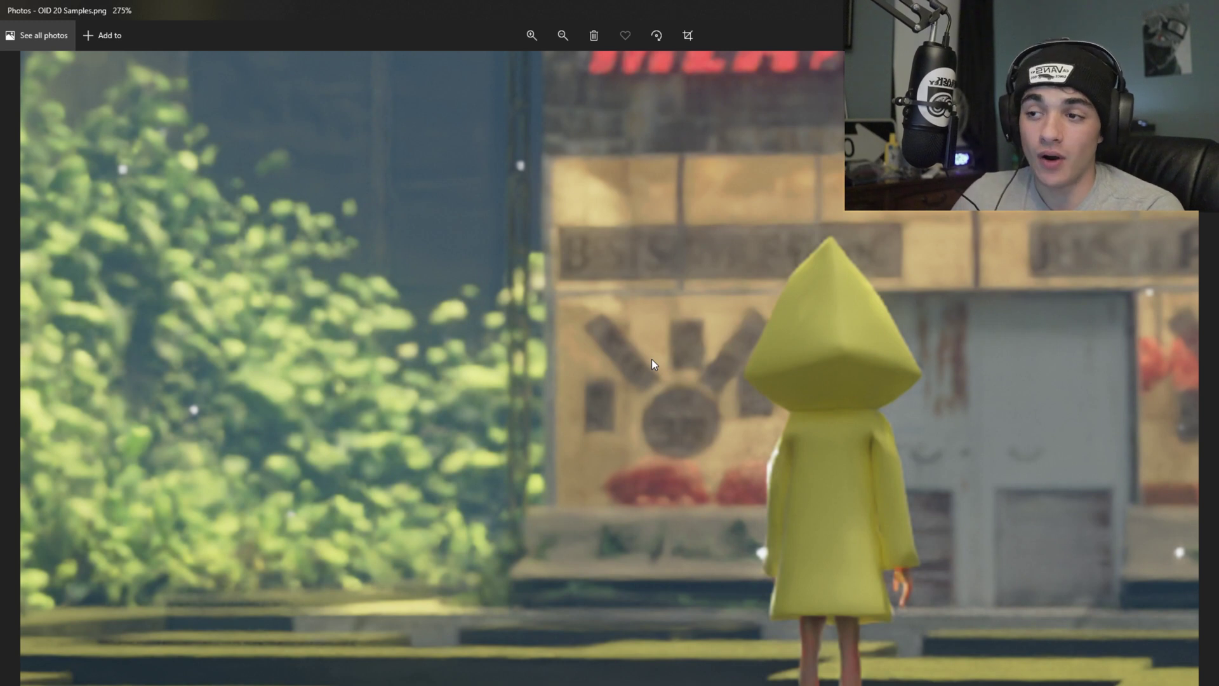
{"action": "left_click_drag", "start_coordinate": [612, 266], "coordinate": [537, 140]}
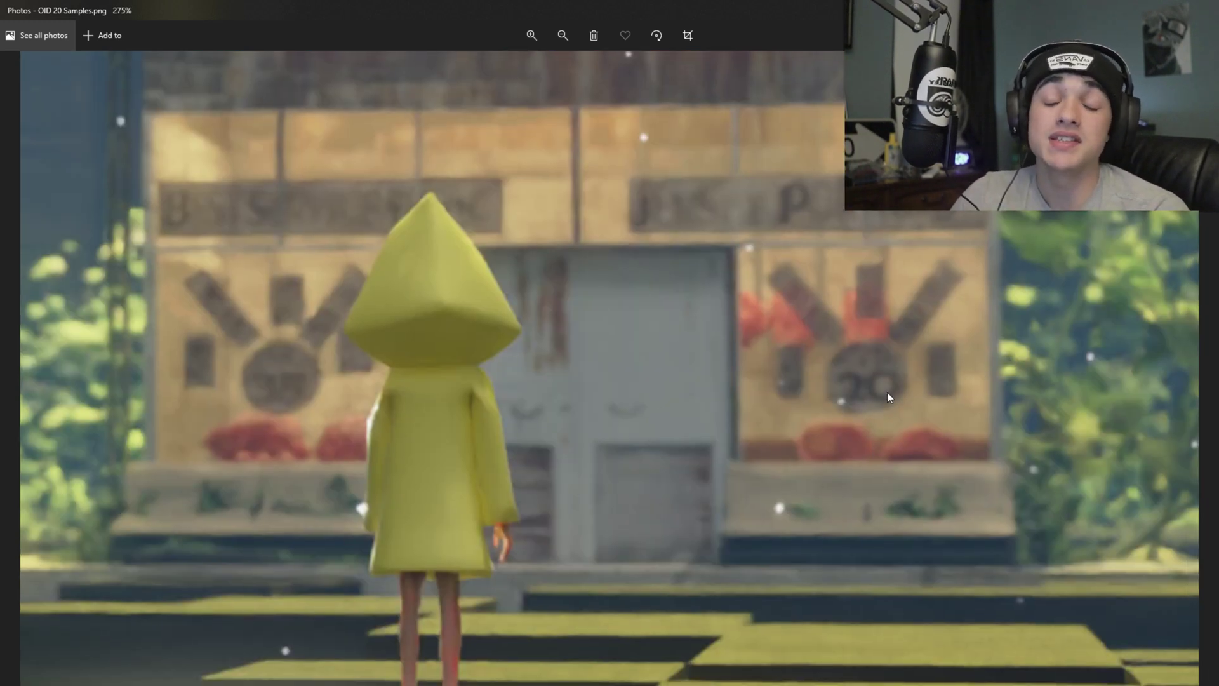
{"action": "scroll", "coordinate": [1023, 345], "scroll_direction": "down", "scroll_amount": 3}
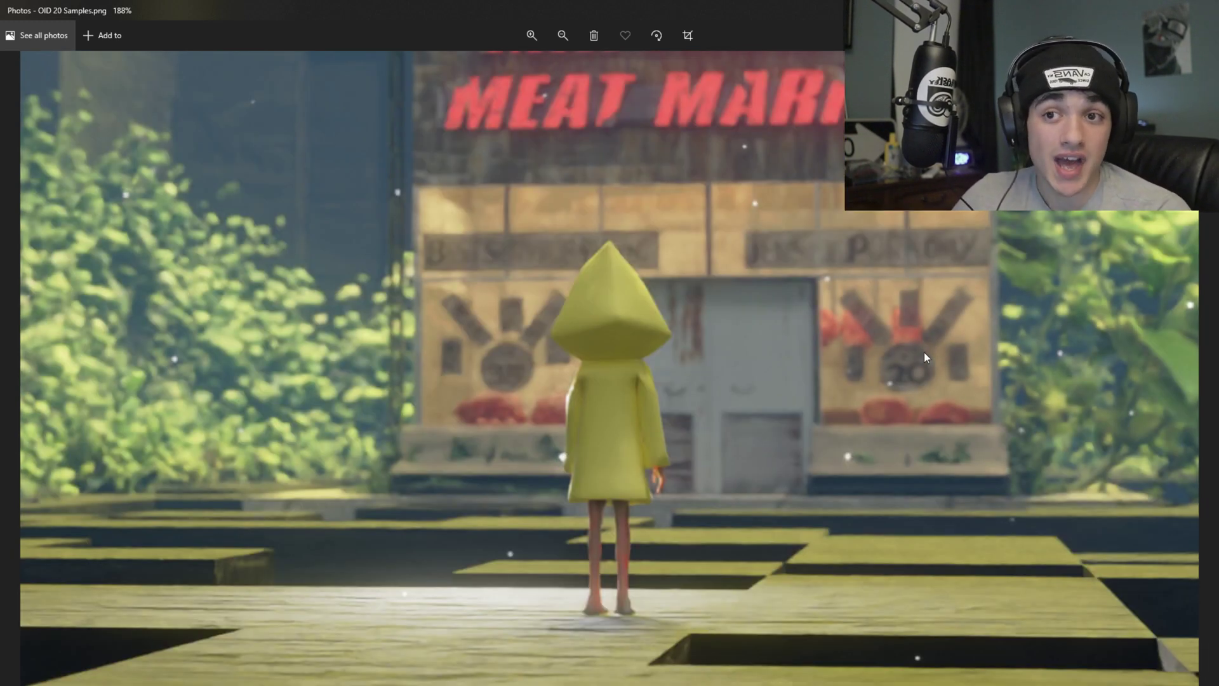
{"action": "scroll", "coordinate": [924, 352], "scroll_direction": "down", "scroll_amount": 3}
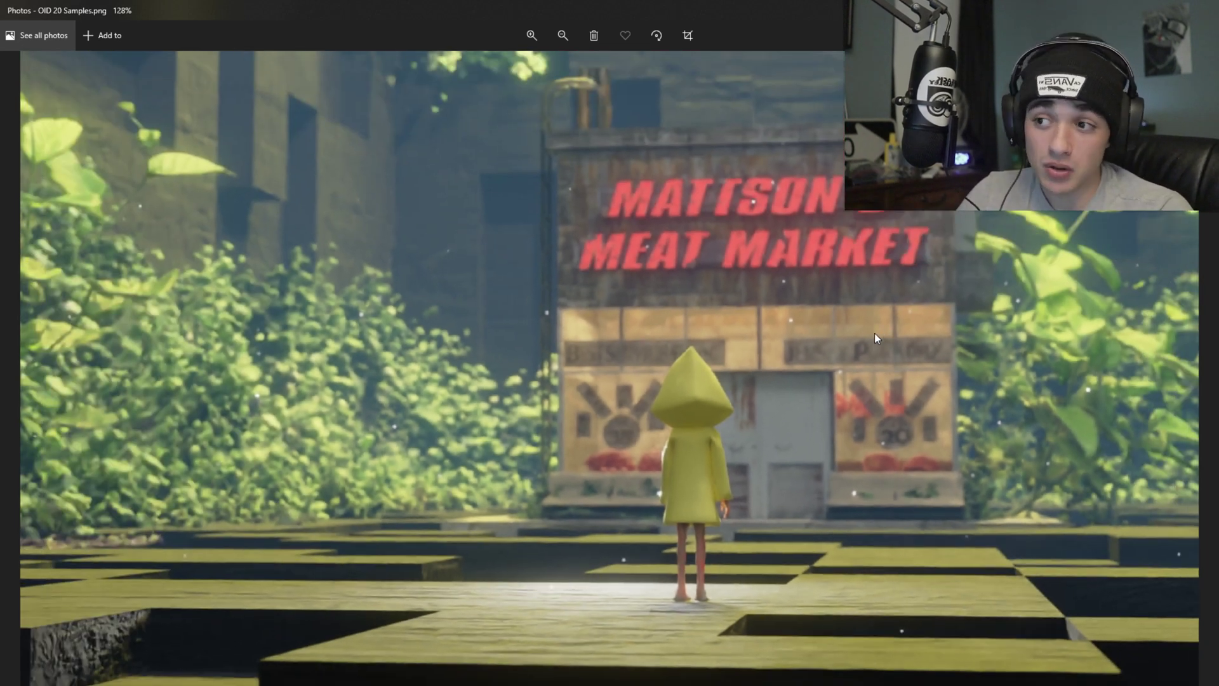
Advance to the next OID render and zoom in on the storefront and foliage
{"action": "key", "text": "Right"}
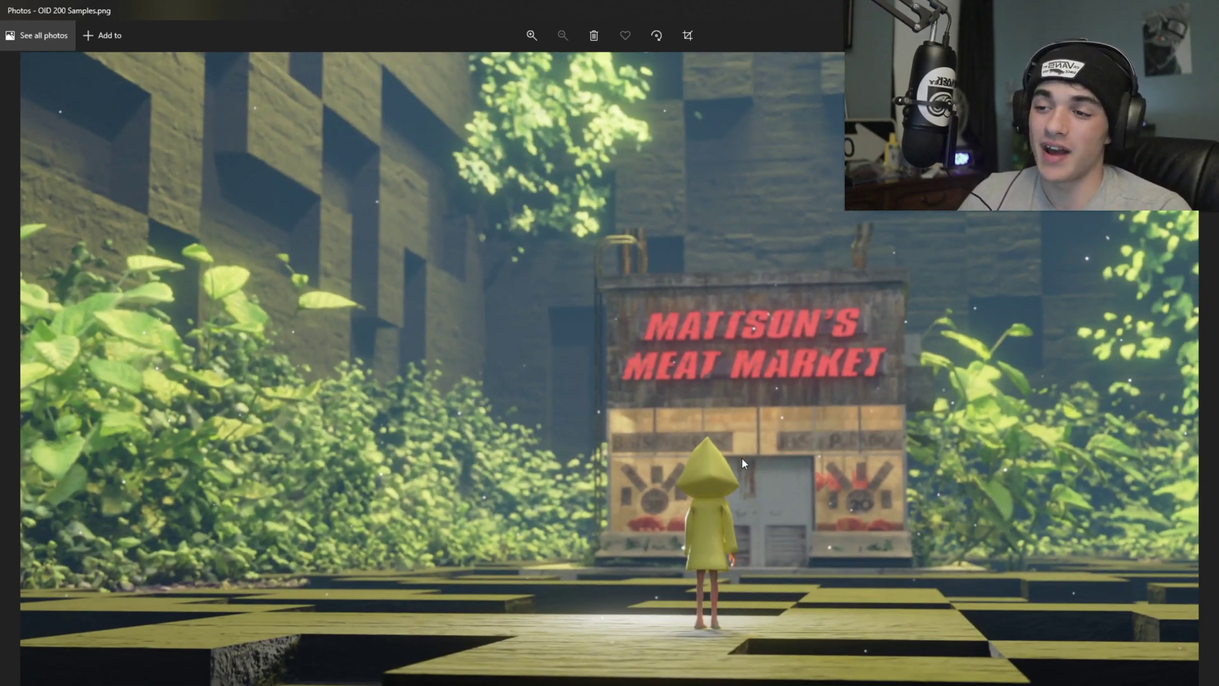
{"action": "scroll", "coordinate": [746, 461], "scroll_direction": "up", "scroll_amount": 1}
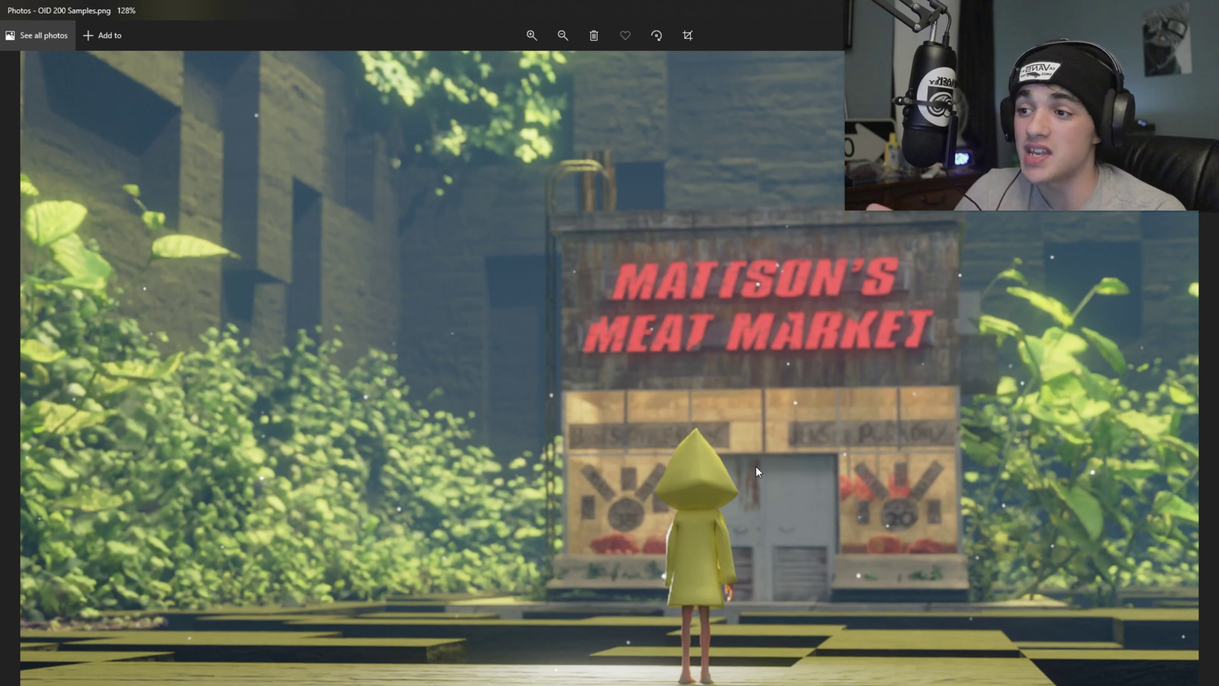
{"action": "scroll", "coordinate": [752, 367], "scroll_direction": "up", "scroll_amount": 3}
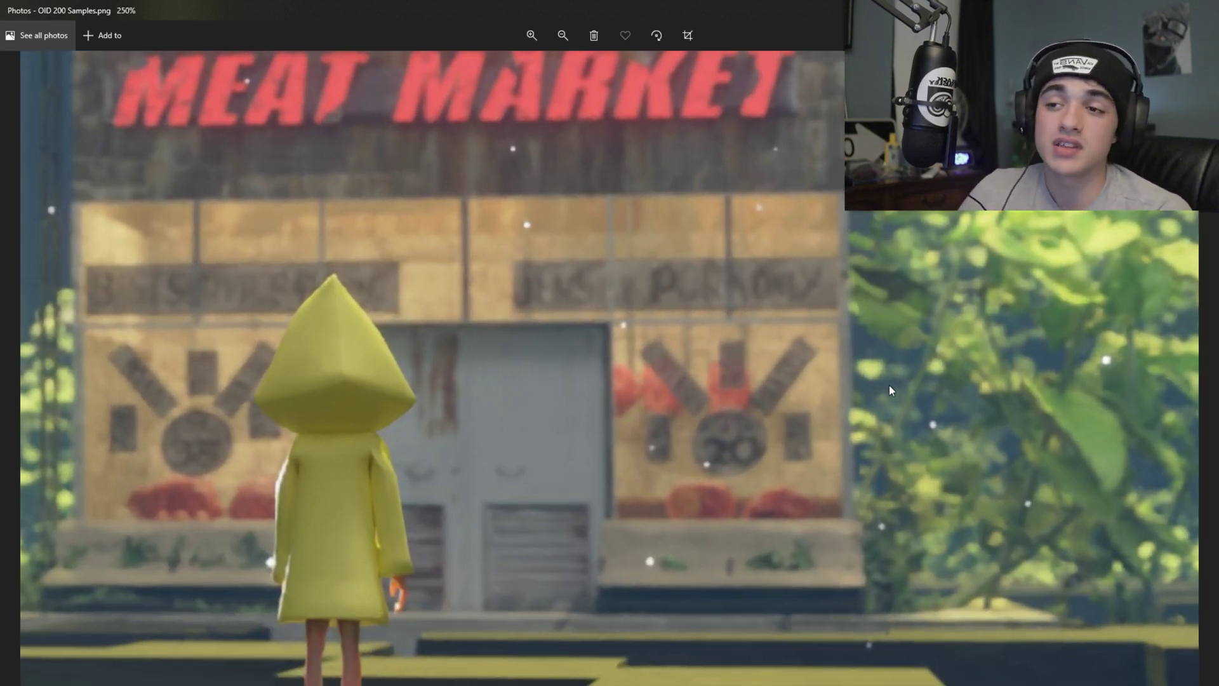
{"action": "scroll", "coordinate": [701, 437], "scroll_direction": "up", "scroll_amount": 2}
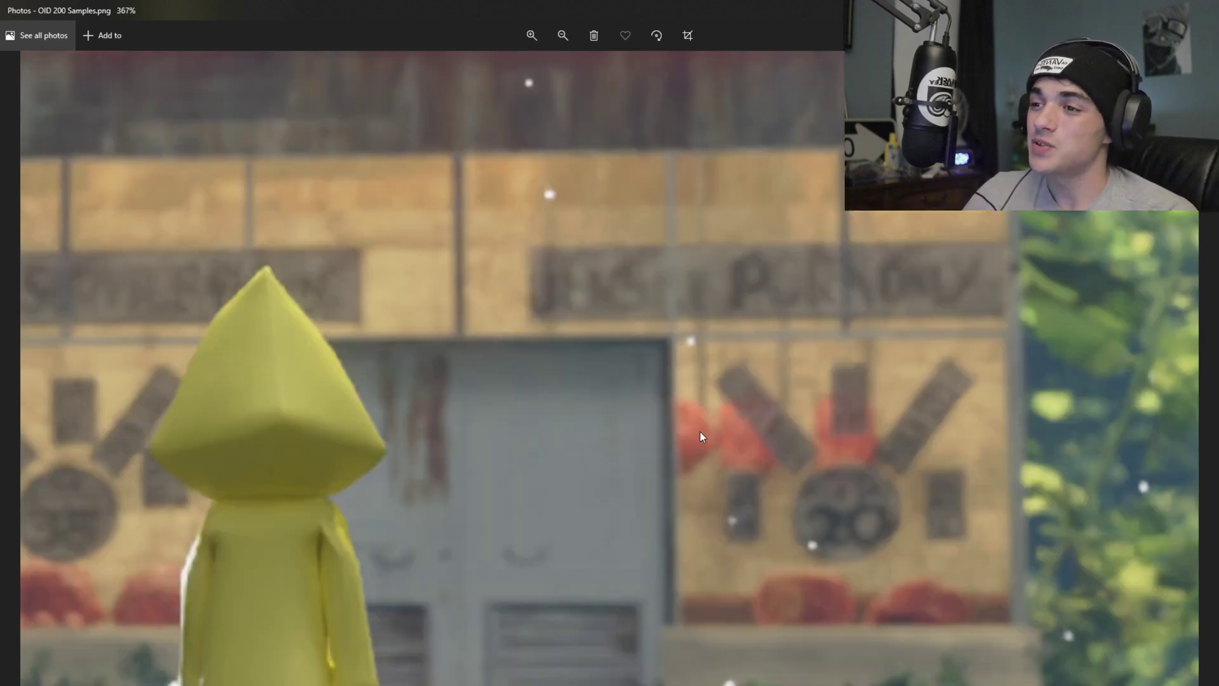
{"action": "mouse_move", "coordinate": [701, 437]}
{"action": "left_mouse_down"}
{"action": "mouse_move", "coordinate": [531, 498]}
{"action": "mouse_move", "coordinate": [476, 457]}
{"action": "mouse_move", "coordinate": [702, 432]}
{"action": "left_mouse_up"}
{"action": "scroll", "coordinate": [703, 432], "scroll_direction": "up", "scroll_amount": 2}
{"action": "scroll", "coordinate": [934, 373], "scroll_direction": "down", "scroll_amount": 1}
{"action": "left_click_drag", "start_coordinate": [933, 373], "coordinate": [846, 349]}
{"action": "scroll", "coordinate": [875, 455], "scroll_direction": "down", "scroll_amount": 6}
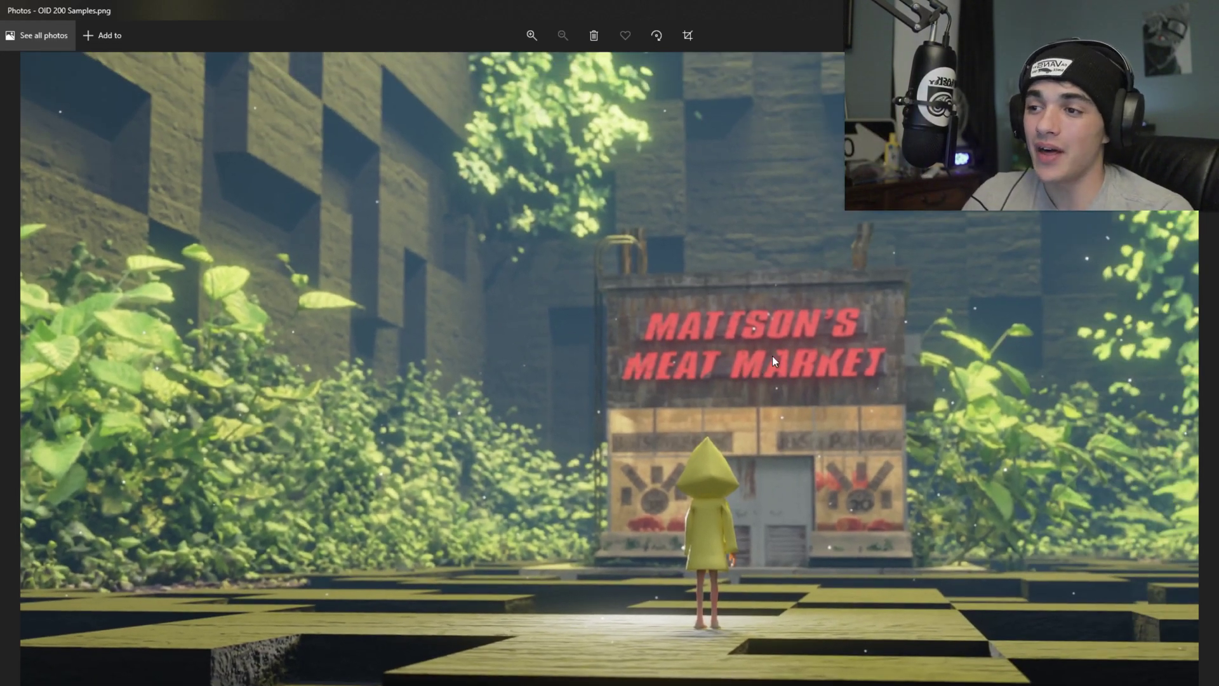
Flip back and forth between the OID 200 and OID 1000 Samples renders to compare them
{"action": "key", "text": "Right"}
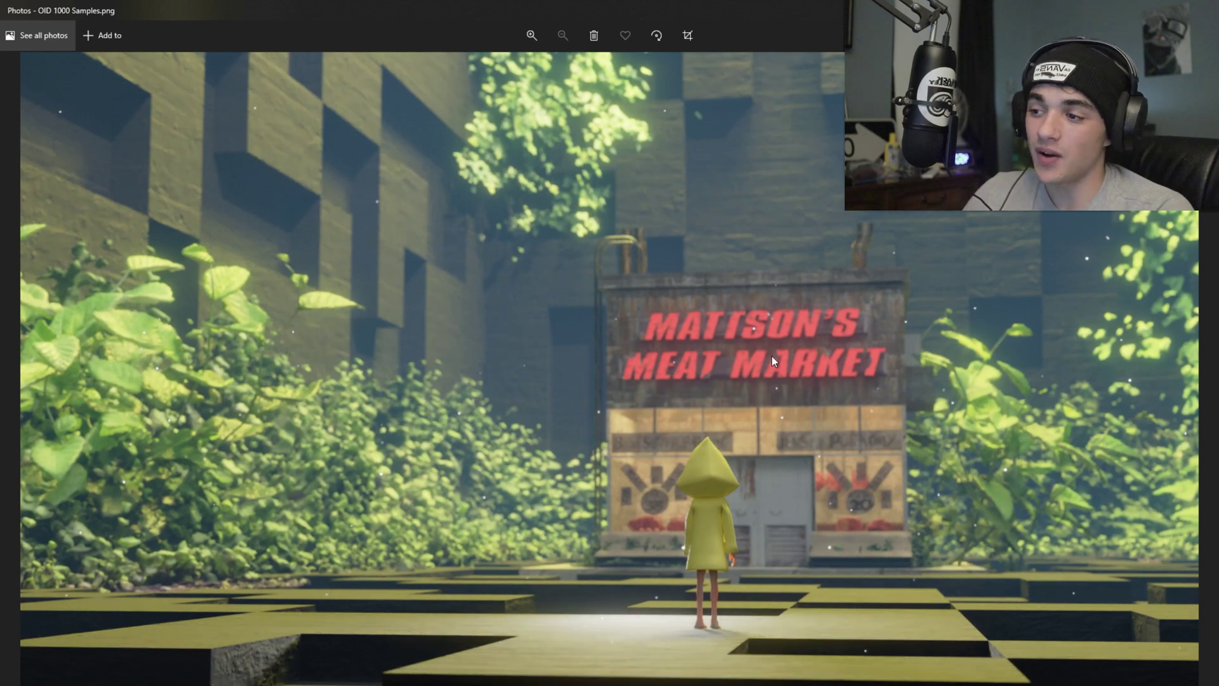
{"action": "key", "text": "Left"}
{"action": "key", "text": "Right"}
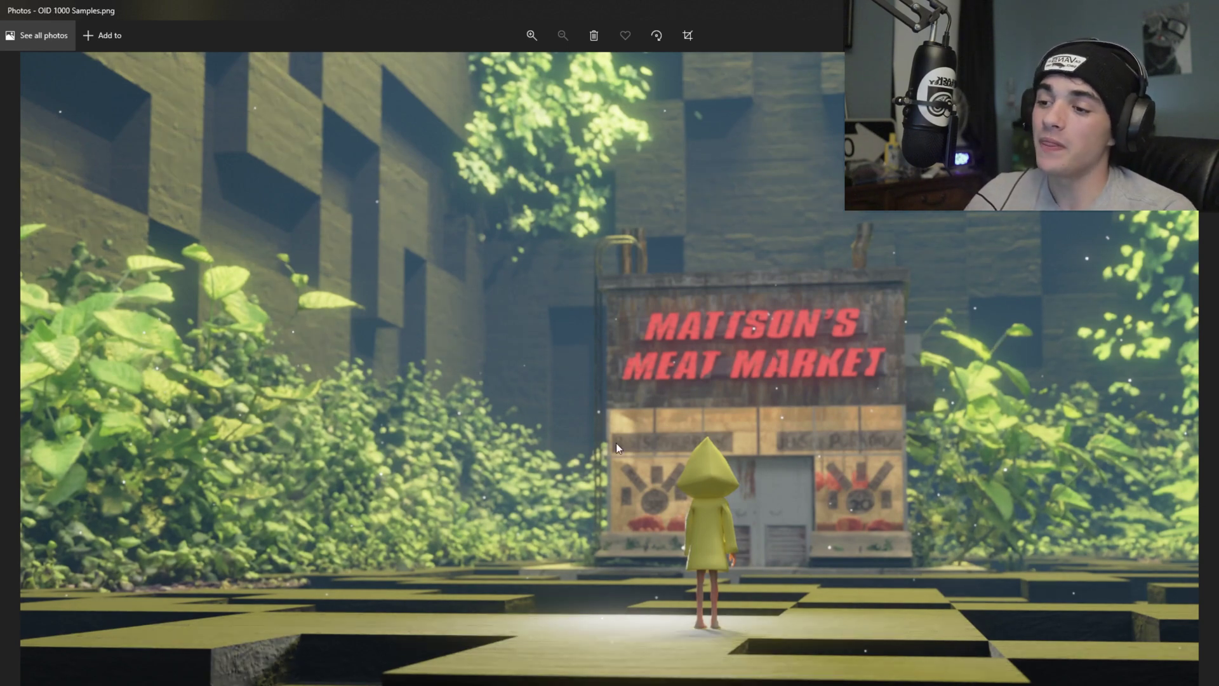
{"action": "scroll", "coordinate": [654, 504], "scroll_direction": "up", "scroll_amount": 5}
{"action": "scroll", "coordinate": [553, 642], "scroll_direction": "down", "scroll_amount": 4}
{"action": "scroll", "coordinate": [554, 641], "scroll_direction": "down", "scroll_amount": 3}
{"action": "key", "text": "Left"}
{"action": "key", "text": "Right"}
{"action": "key", "text": "Left"}
{"action": "key", "text": "Right"}
{"action": "key", "text": "Left"}
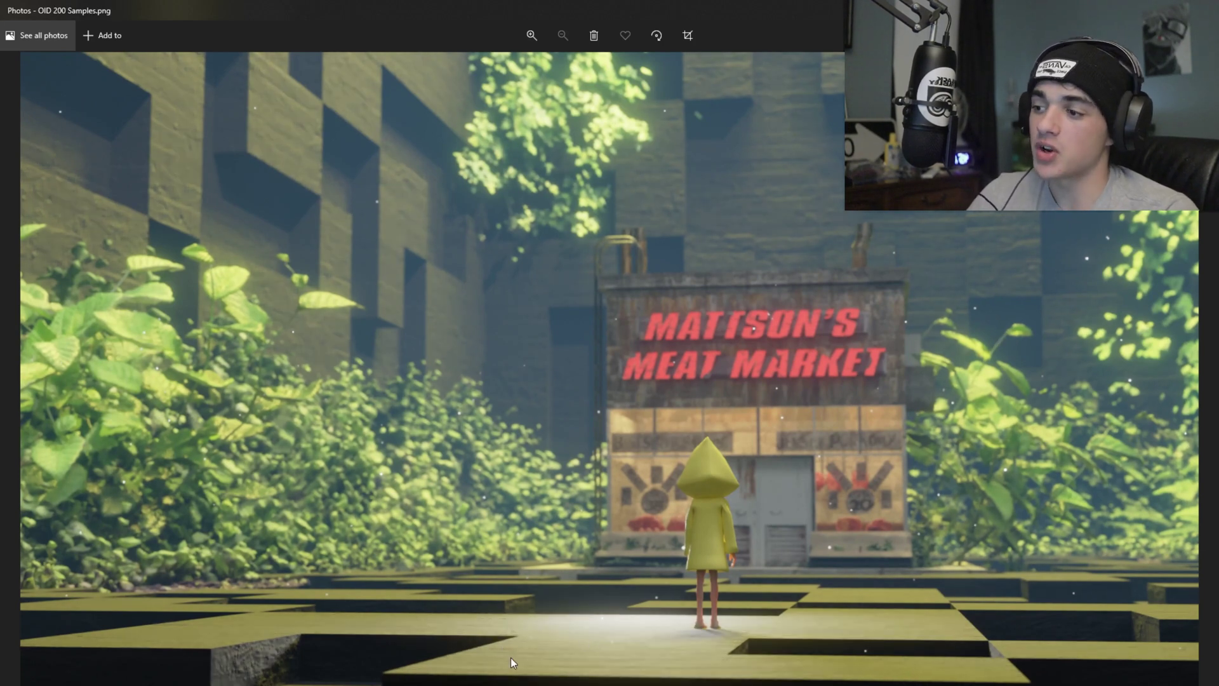
{"action": "key", "text": "Right"}
{"action": "key", "text": "Left"}
{"action": "key", "text": "Right"}
{"action": "key", "text": "Left"}
Zoom into the floor near the girl, compare both renders there, then close Photos
{"action": "scroll", "coordinate": [589, 637], "scroll_direction": "up", "scroll_amount": 5}
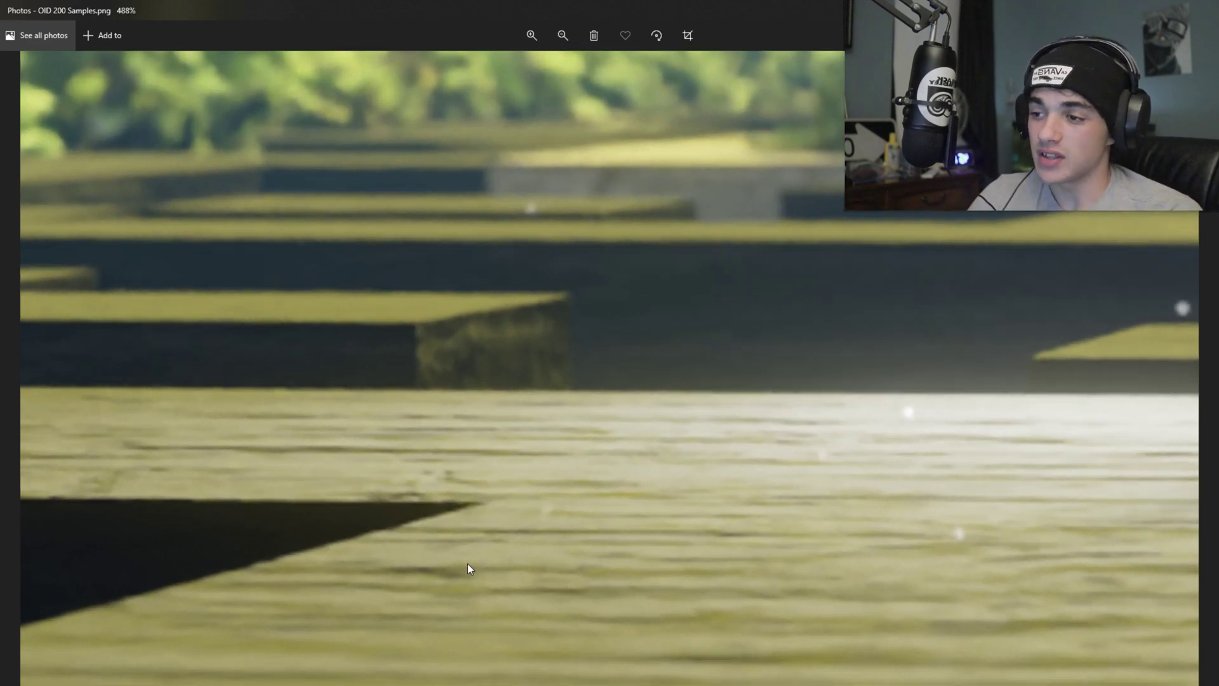
{"action": "scroll", "coordinate": [661, 610], "scroll_direction": "down", "scroll_amount": 2}
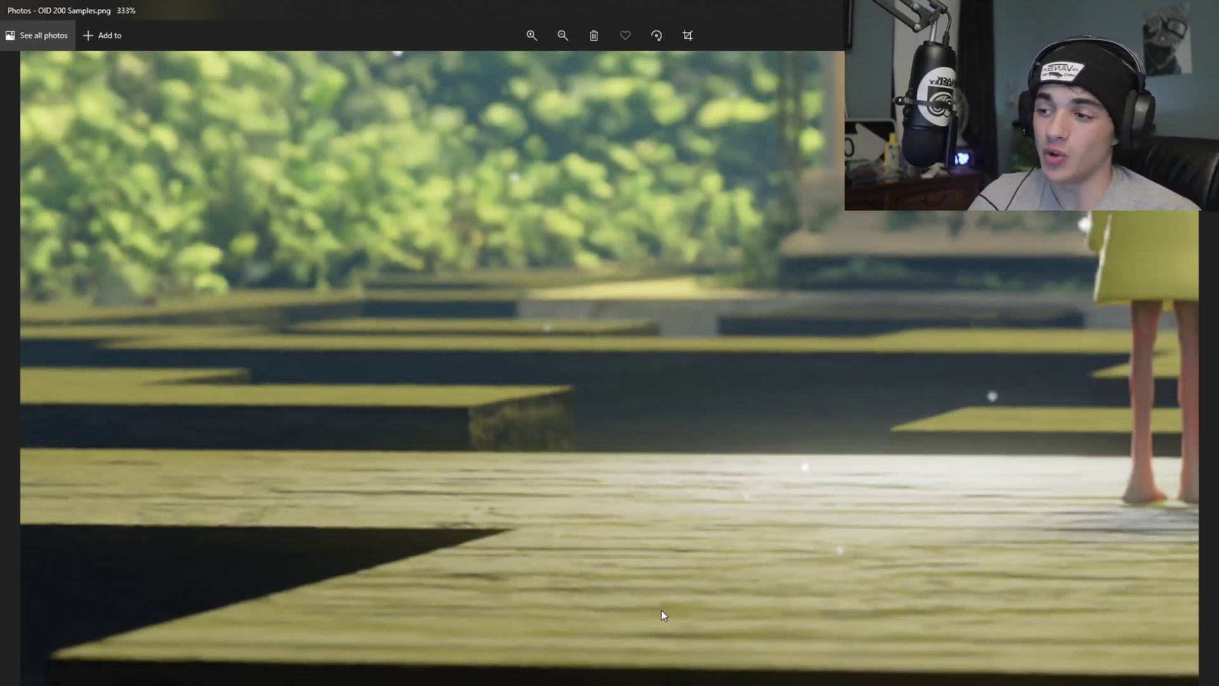
{"action": "scroll", "coordinate": [670, 610], "scroll_direction": "down", "scroll_amount": 5}
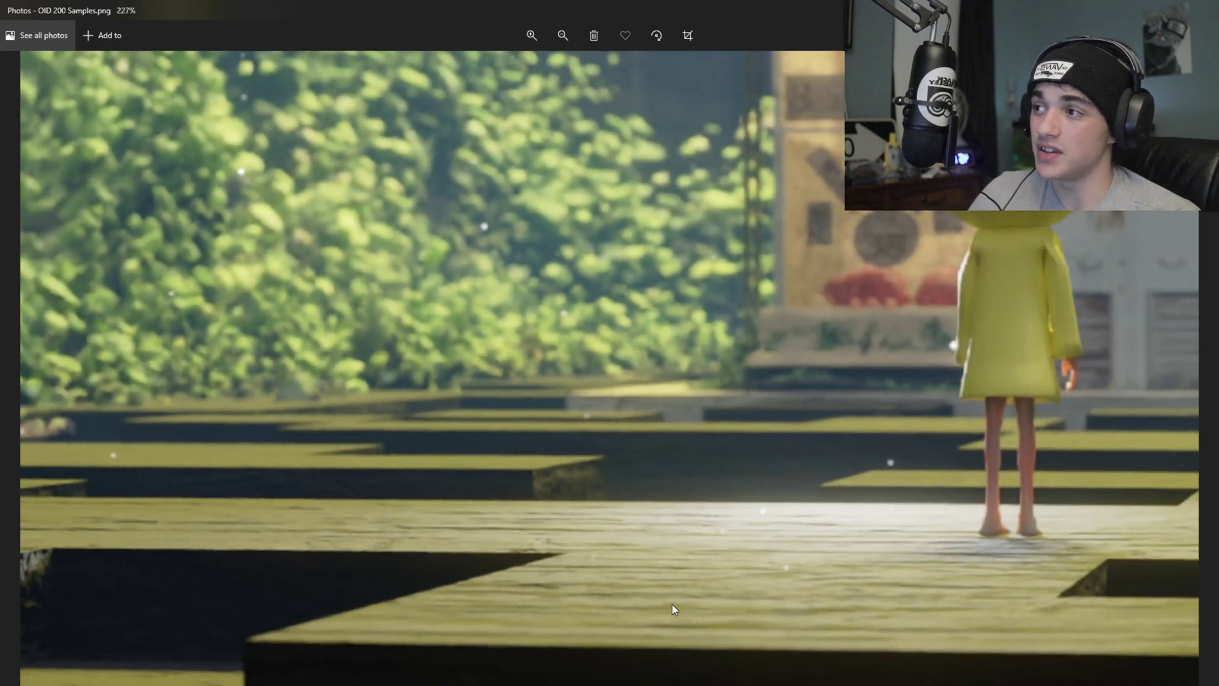
{"action": "scroll", "coordinate": [674, 612], "scroll_direction": "down", "scroll_amount": 1}
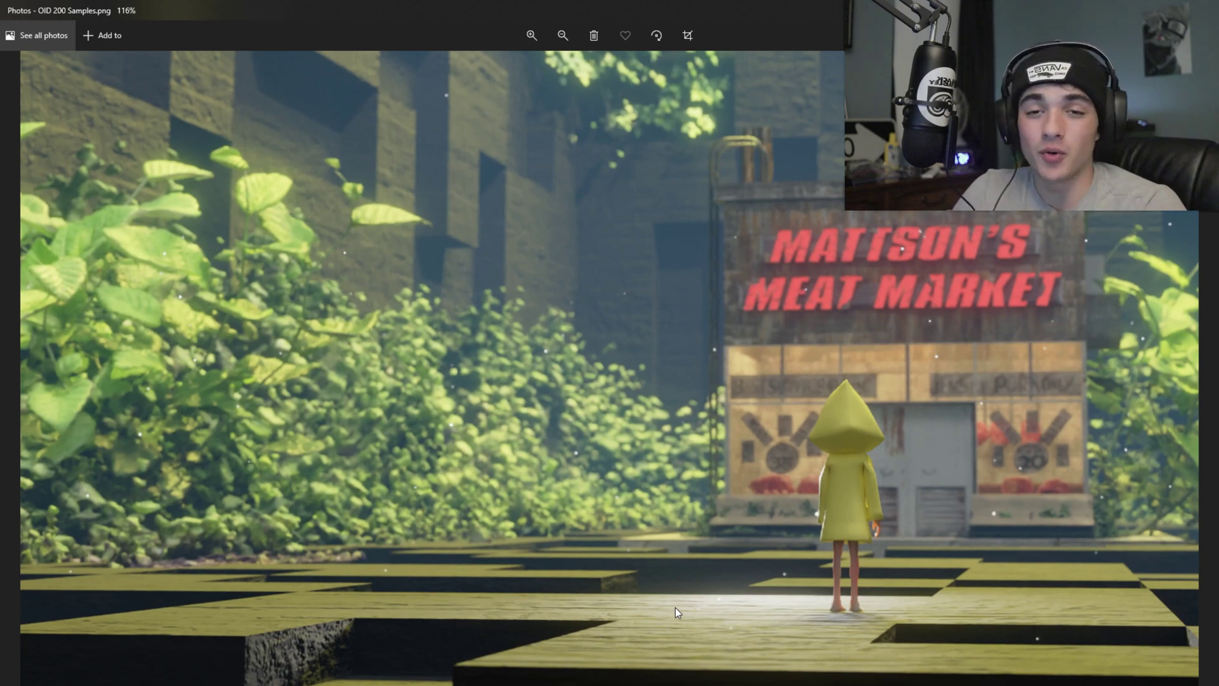
{"action": "scroll", "coordinate": [698, 622], "scroll_direction": "up", "scroll_amount": 4}
{"action": "scroll", "coordinate": [672, 639], "scroll_direction": "down", "scroll_amount": 6}
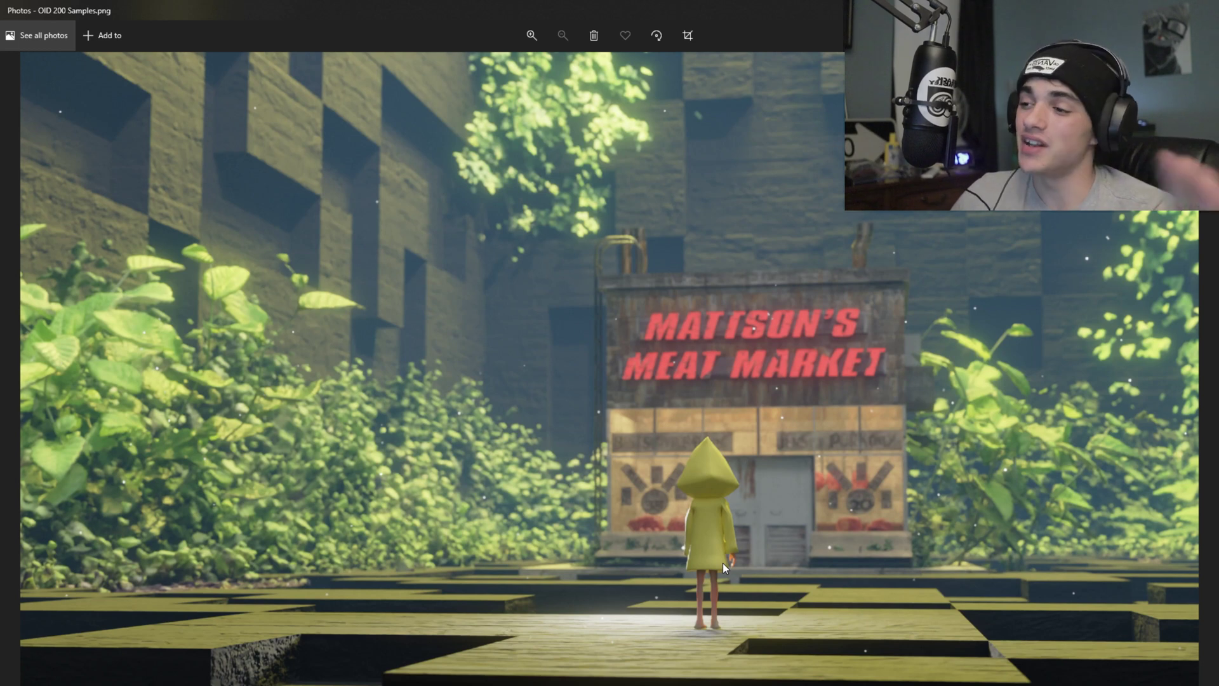
{"action": "key", "text": "Right"}
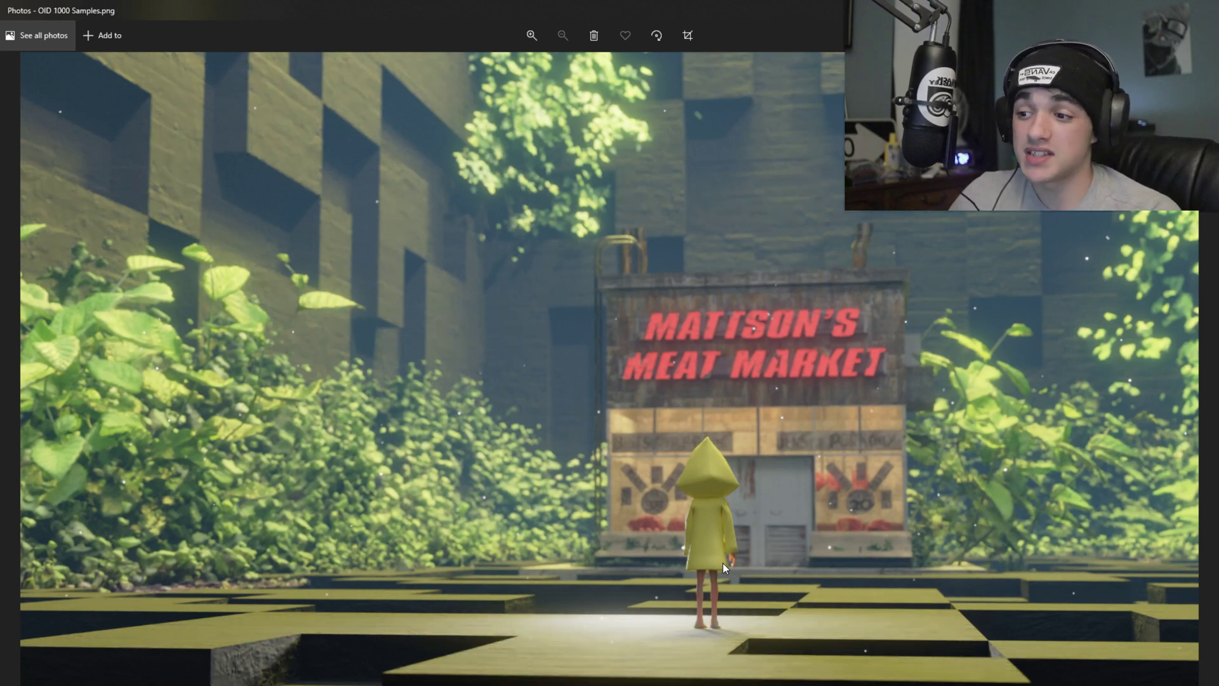
{"action": "scroll", "coordinate": [590, 613], "scroll_direction": "up", "scroll_amount": 6}
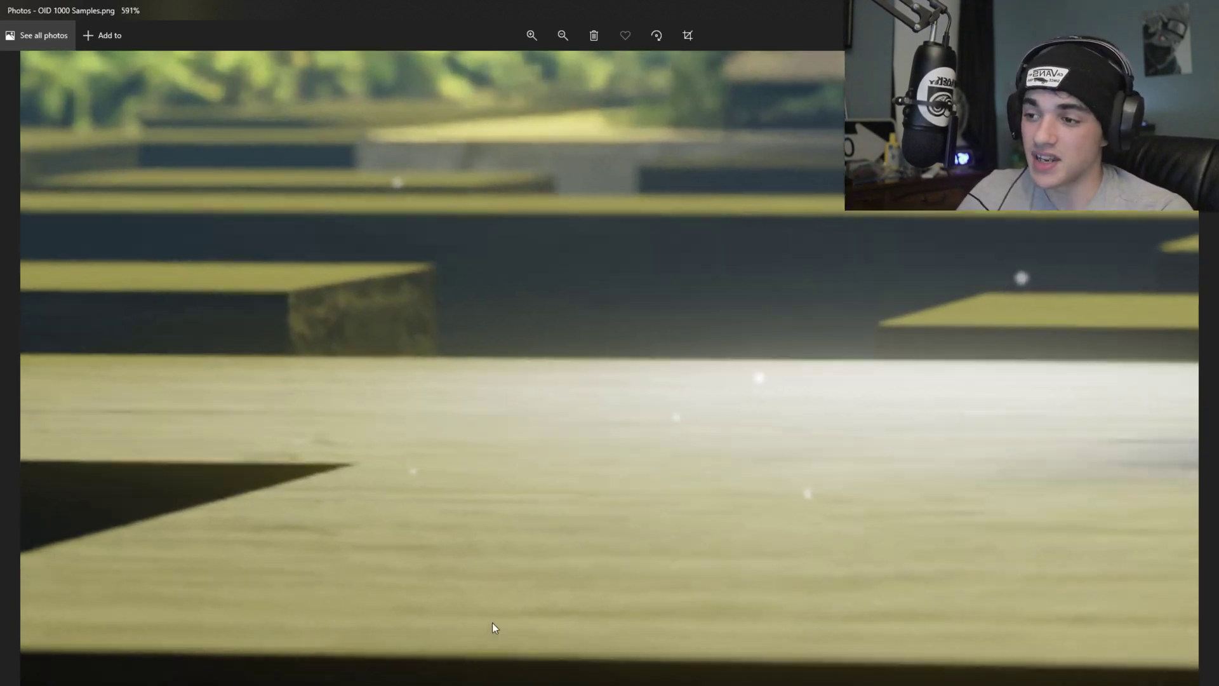
{"action": "scroll", "coordinate": [877, 517], "scroll_direction": "down", "scroll_amount": 6}
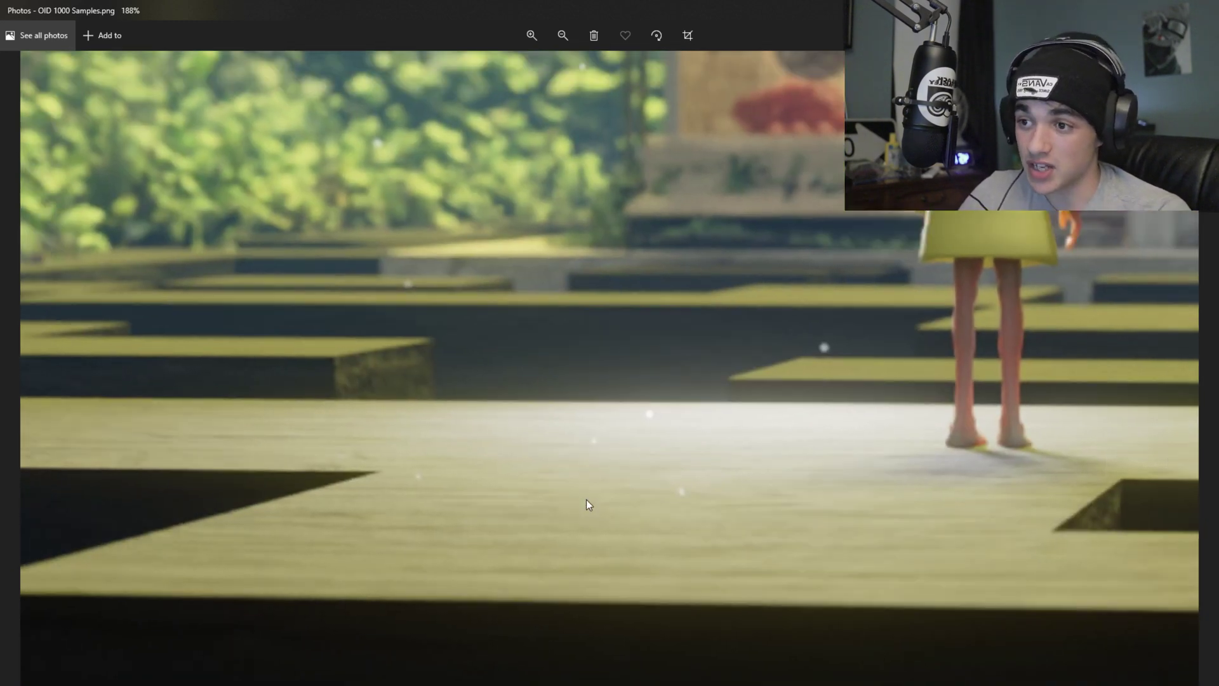
{"action": "scroll", "coordinate": [679, 591], "scroll_direction": "up", "scroll_amount": 5}
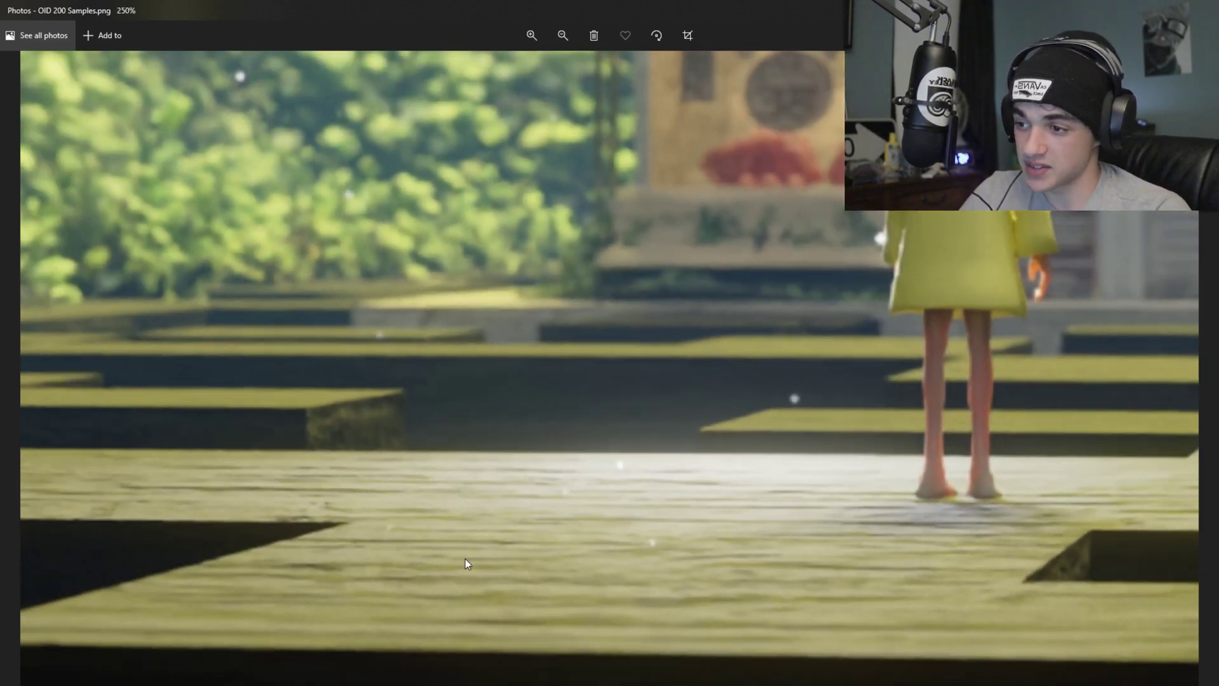
{"action": "key", "text": "Left"}
{"action": "key", "text": "Right"}
{"action": "key", "text": "Left"}
{"action": "key", "text": "Left"}
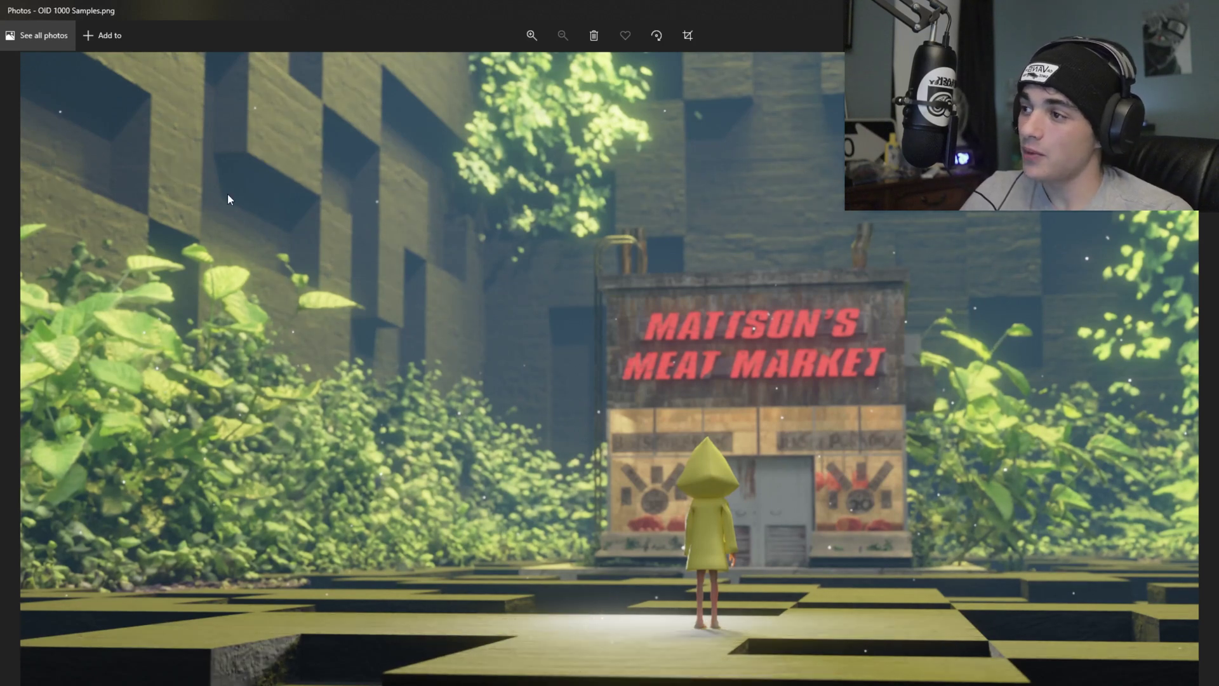
{"action": "key", "text": "Right"}
{"action": "key", "text": "Left"}
{"action": "key", "text": "Right"}
{"action": "key", "text": "Left"}
{"action": "key", "text": "Right"}
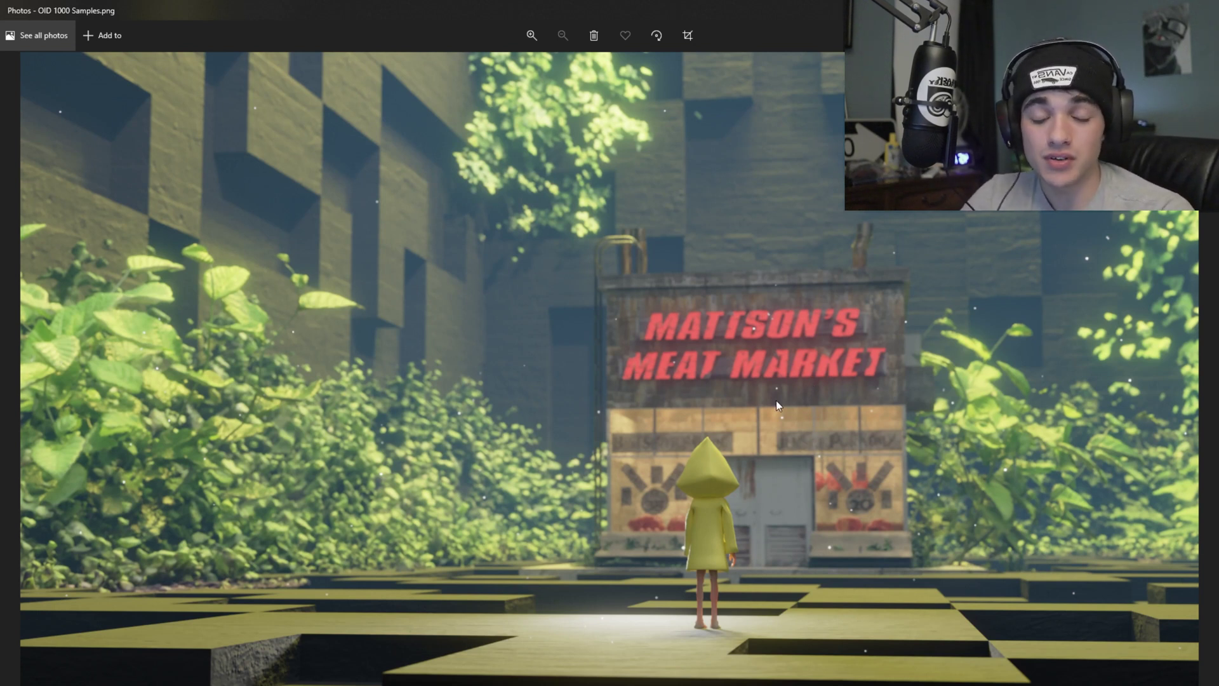
{"action": "key", "text": "alt+F4"}
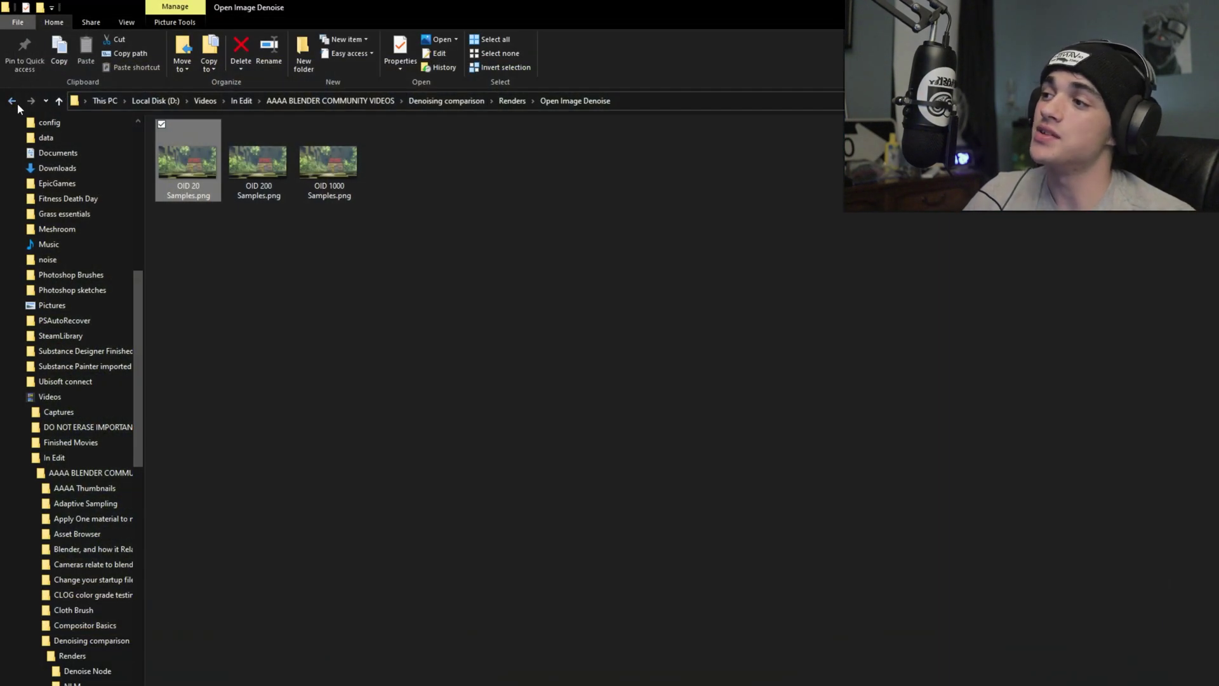
Go back to Renders, open the Denoise Node folder, and launch a new Blender session
{"action": "left_click", "coordinate": [12, 100]}
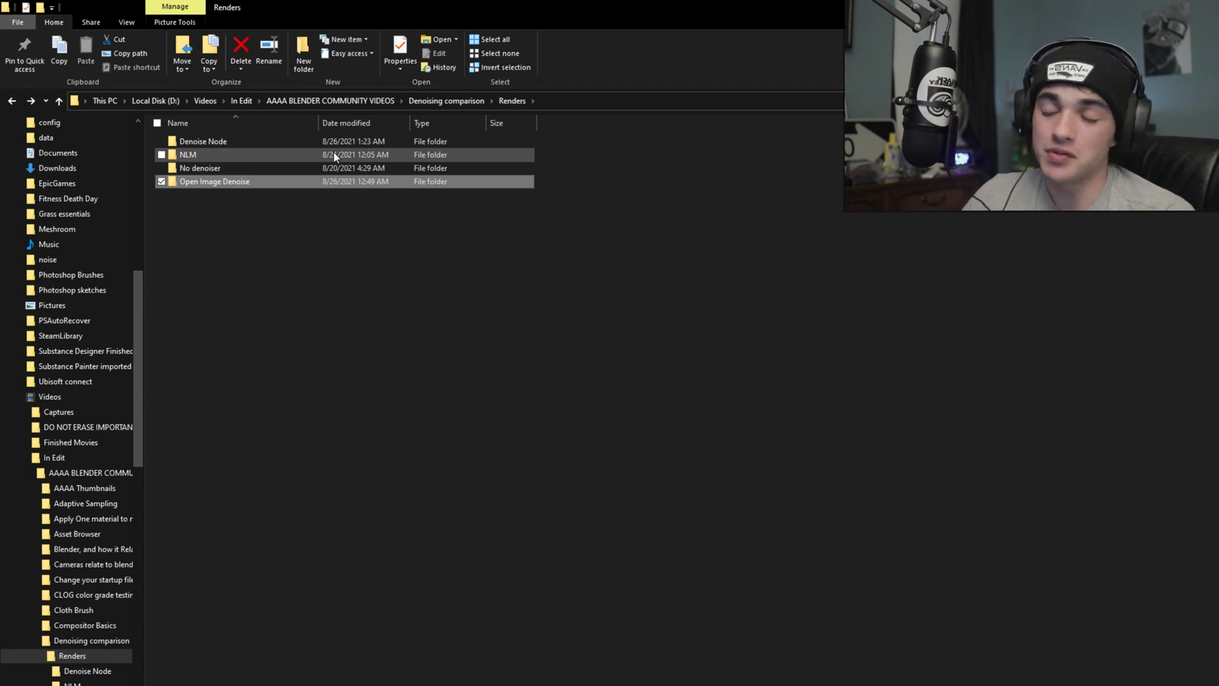
{"action": "double_click", "coordinate": [334, 138]}
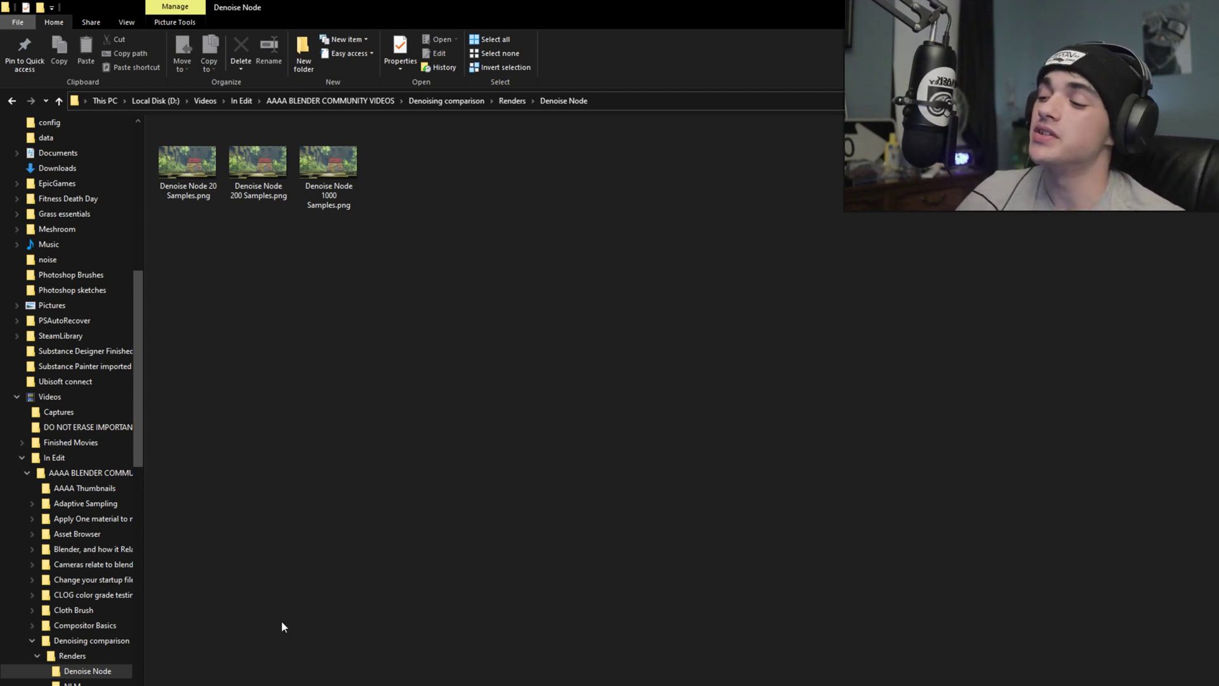
{"action": "left_click", "coordinate": [232, 684]}
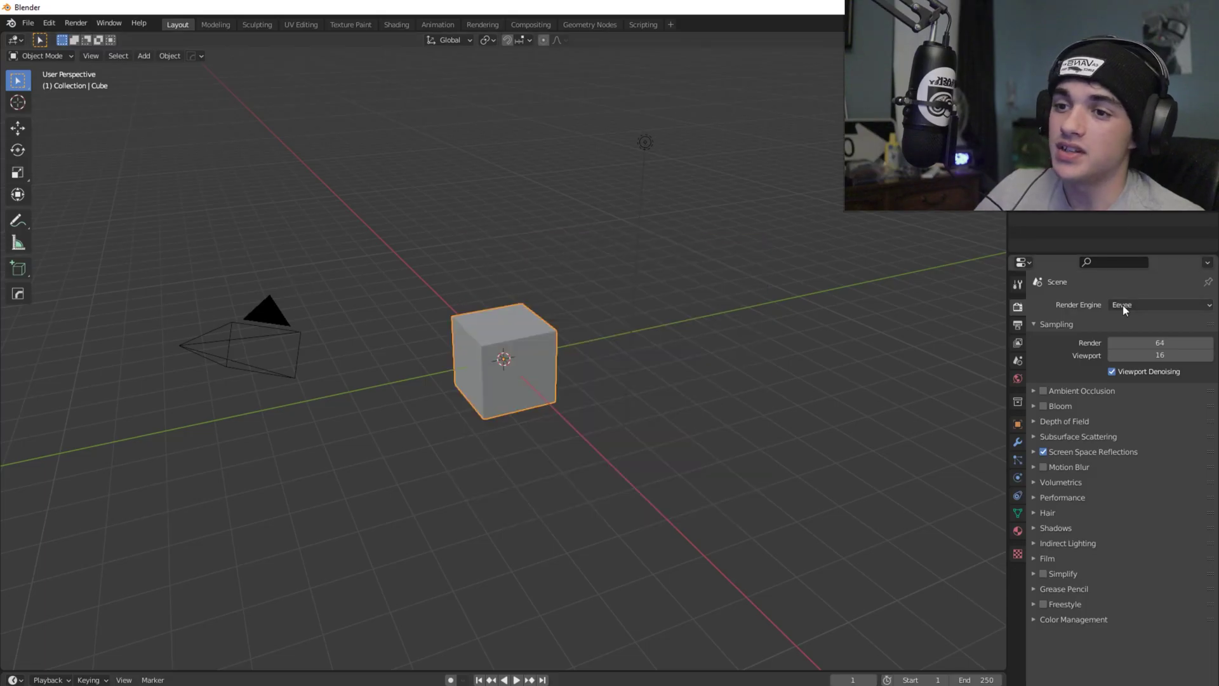
Set the render engine to Cycles and view the cube through the camera
{"action": "left_click", "coordinate": [1129, 305]}
{"action": "left_click", "coordinate": [1153, 349]}
{"action": "key", "text": "KP_0"}
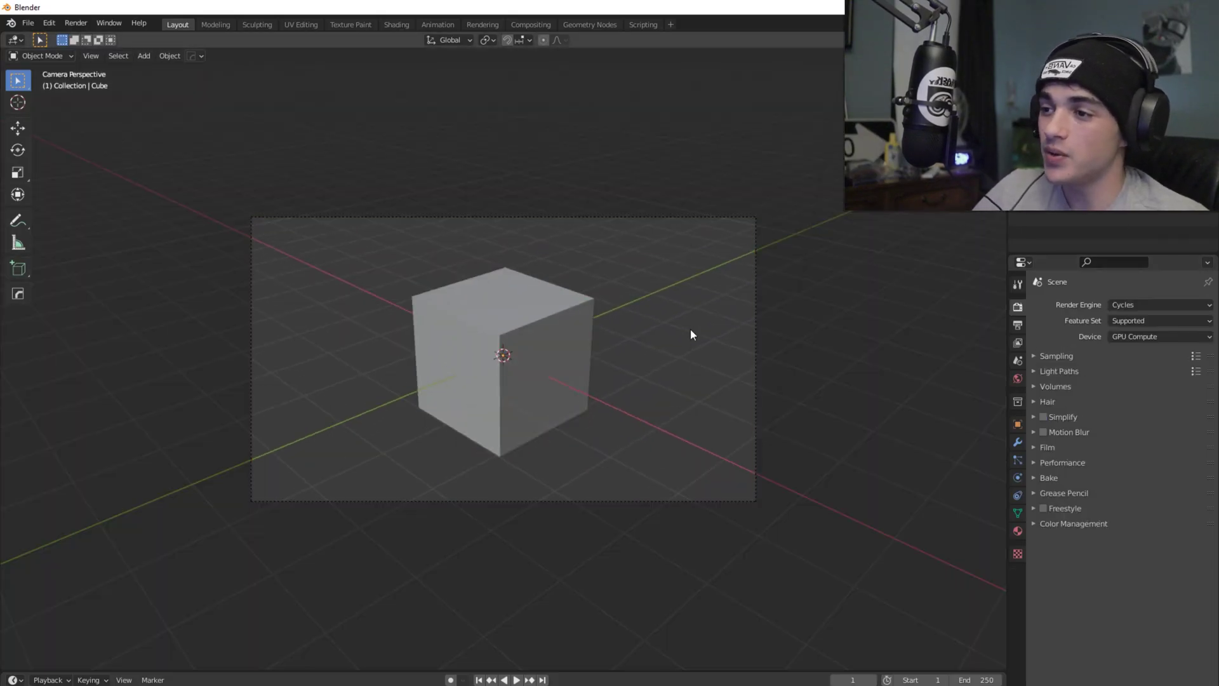
In Compositing, enable Use Nodes and insert a Denoise node between Render Layers and Composite
{"action": "left_click", "coordinate": [396, 24]}
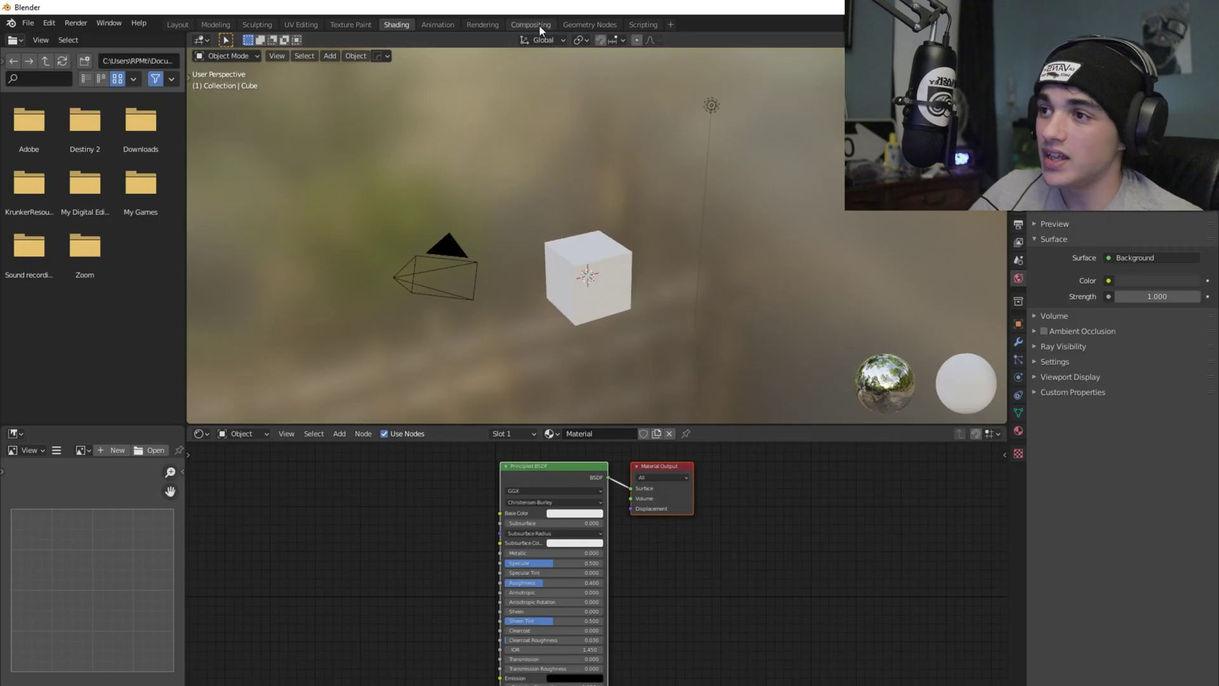
{"action": "left_click", "coordinate": [531, 24]}
{"action": "left_click", "coordinate": [164, 40]}
{"action": "key", "text": "shift+a"}
{"action": "left_click", "coordinate": [262, 195]}
{"action": "type", "text": "den"}
{"action": "key", "text": "Return"}
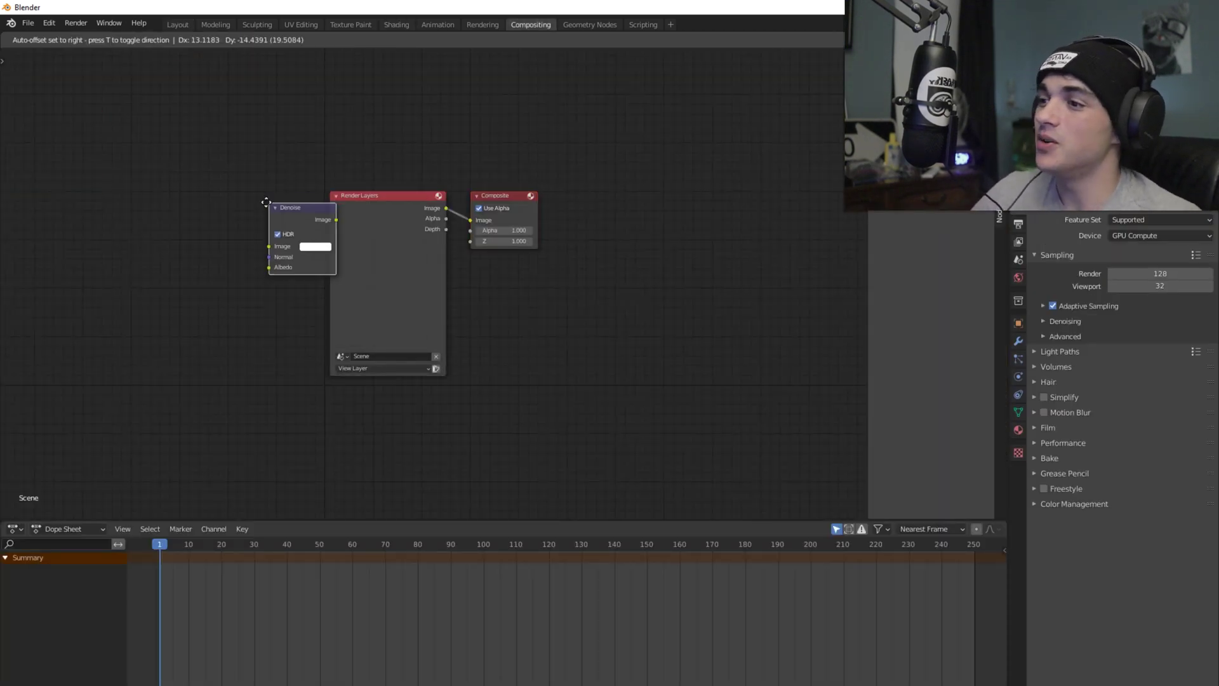
{"action": "left_click_drag", "start_coordinate": [502, 189], "coordinate": [463, 193]}
Return to Layout and render the default cube with F12
{"action": "left_click", "coordinate": [177, 24]}
{"action": "key", "text": "F12"}
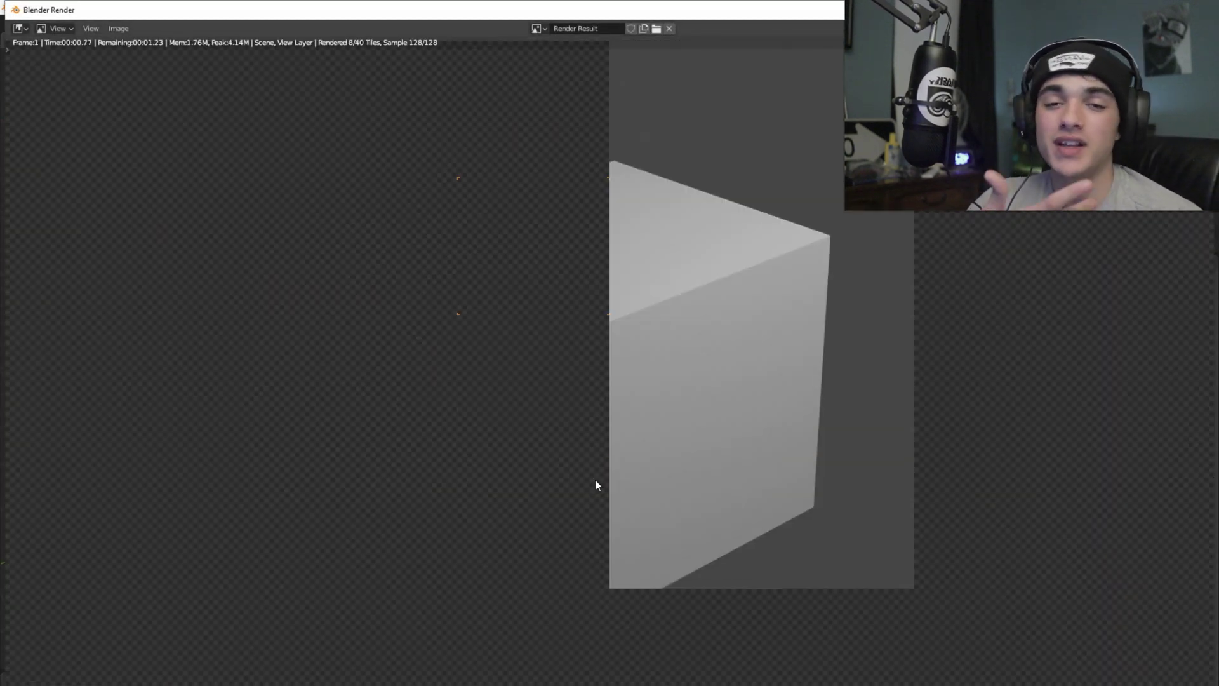
{"action": "scroll", "coordinate": [631, 457], "scroll_direction": "up", "scroll_amount": 4}
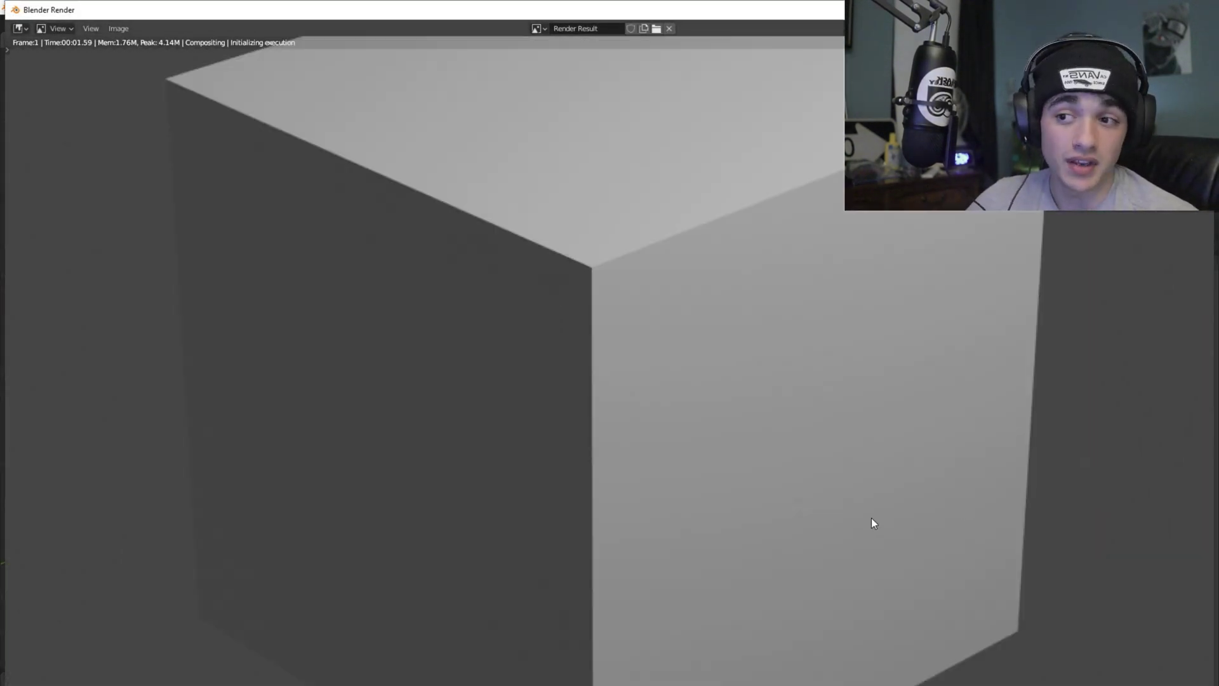
{"action": "scroll", "coordinate": [722, 460], "scroll_direction": "down", "scroll_amount": 2}
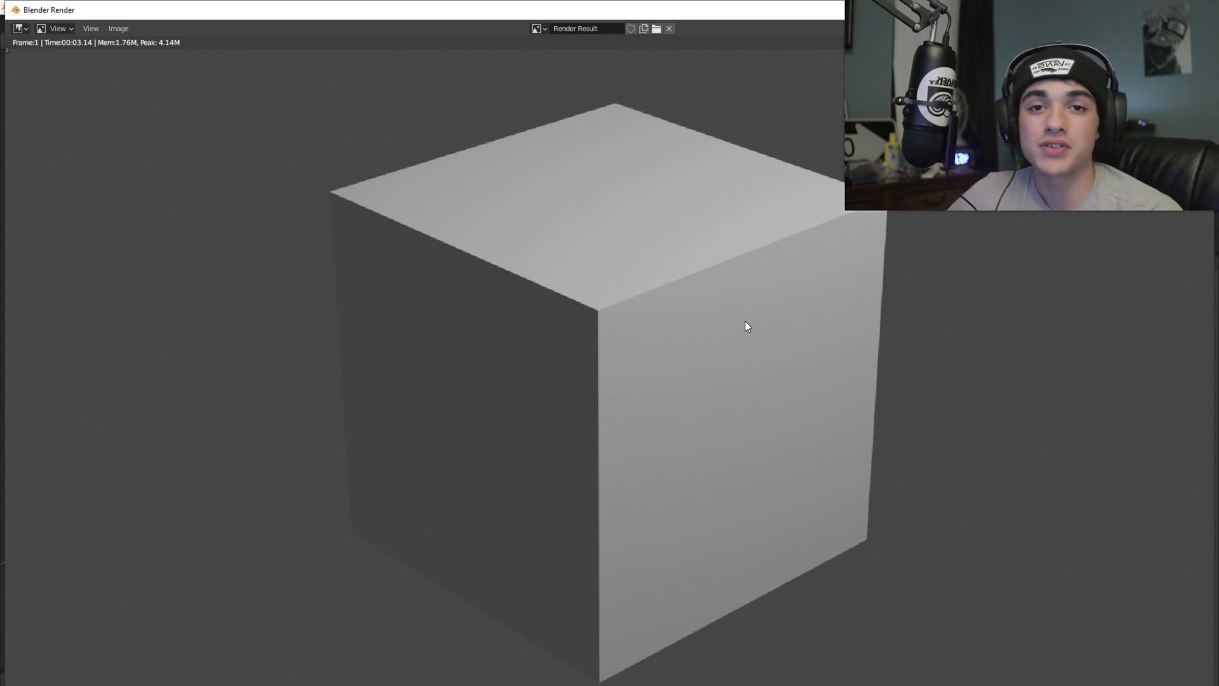
Close the render window and enable the Denoising Data pass in View Layer properties
{"action": "key", "text": "Escape"}
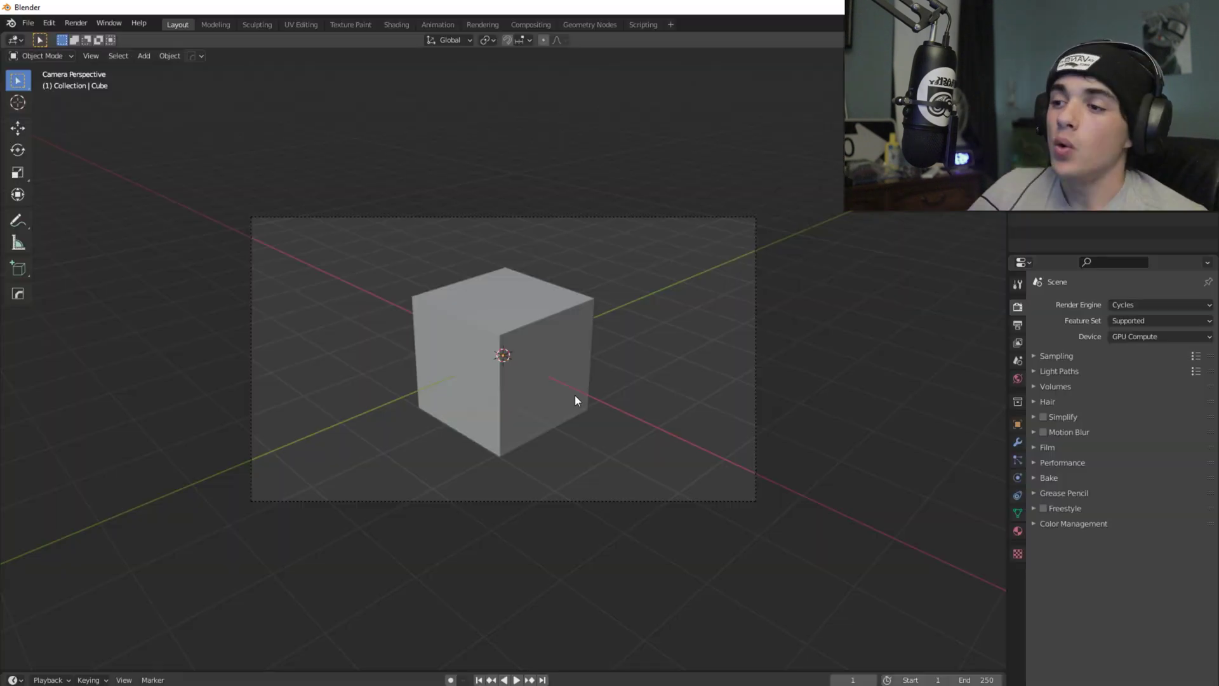
{"action": "left_click", "coordinate": [1018, 343]}
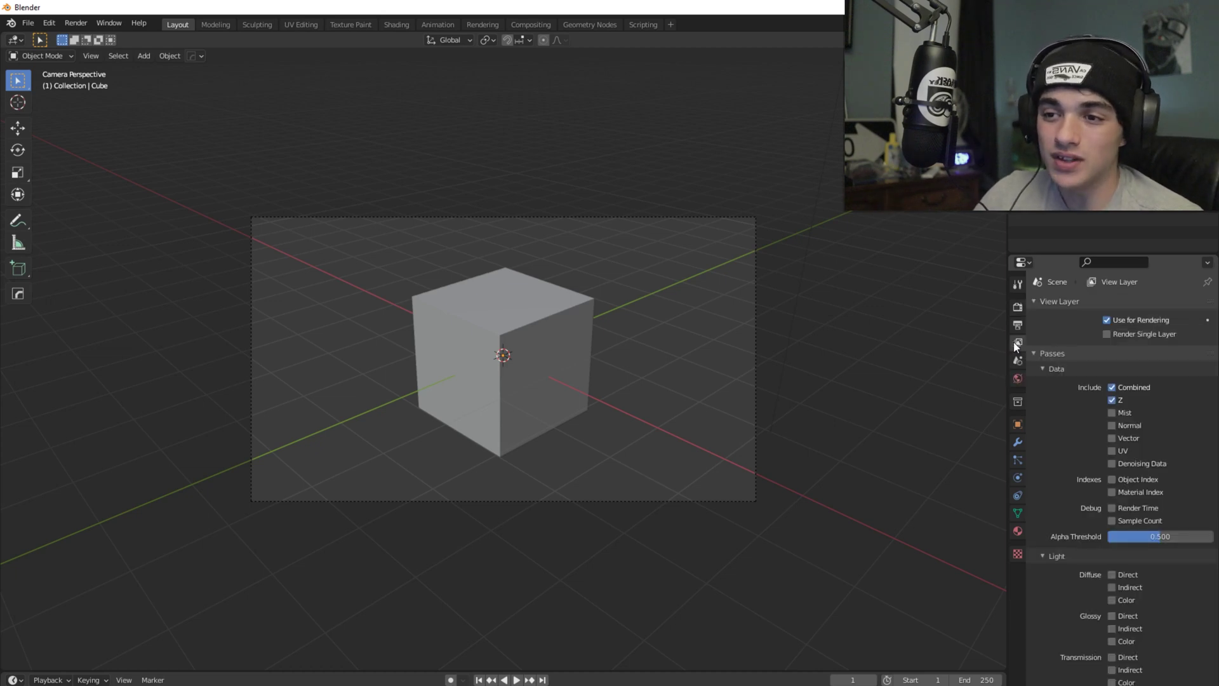
{"action": "left_click", "coordinate": [1139, 463]}
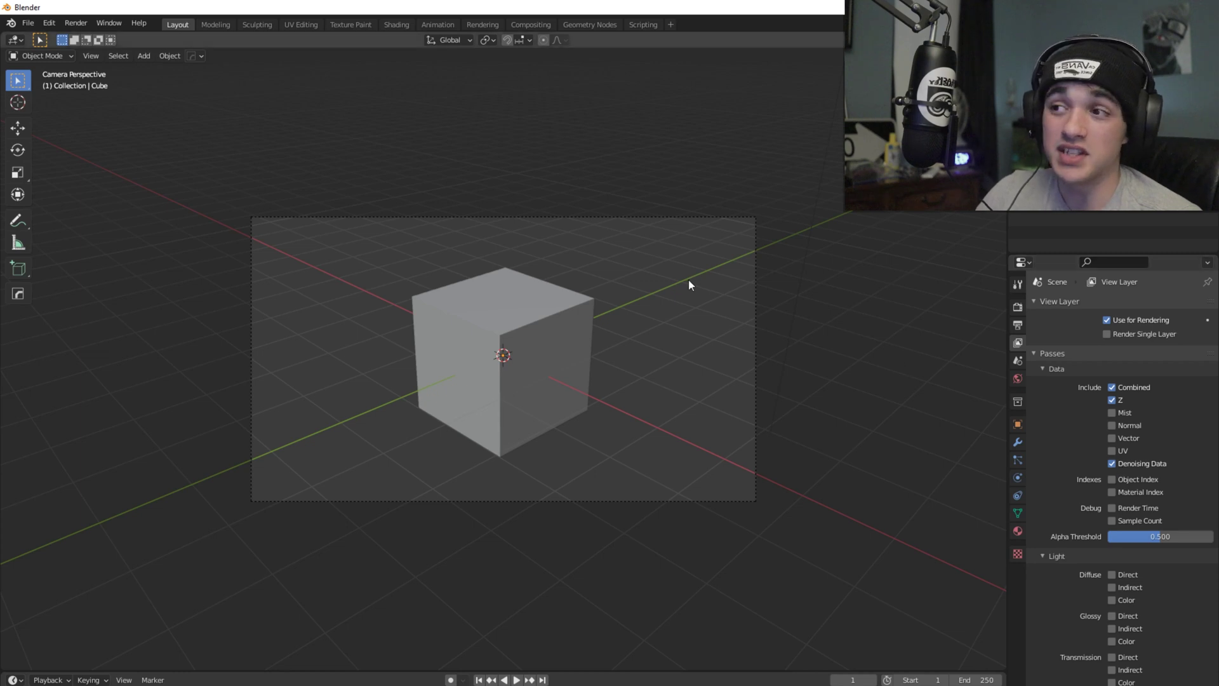
Connect Denoising Normal and Denoising Albedo outputs to the Denoise node's Normal and Albedo inputs
{"action": "left_click", "coordinate": [522, 24]}
{"action": "scroll", "coordinate": [452, 244], "scroll_direction": "up", "scroll_amount": 4}
{"action": "mouse_move", "coordinate": [471, 260]}
{"action": "left_mouse_down"}
{"action": "mouse_move", "coordinate": [437, 256]}
{"action": "mouse_move", "coordinate": [486, 307]}
{"action": "mouse_move", "coordinate": [391, 294]}
{"action": "mouse_move", "coordinate": [572, 378]}
{"action": "mouse_move", "coordinate": [479, 476]}
{"action": "mouse_move", "coordinate": [355, 284]}
{"action": "mouse_move", "coordinate": [472, 260]}
{"action": "left_mouse_up"}
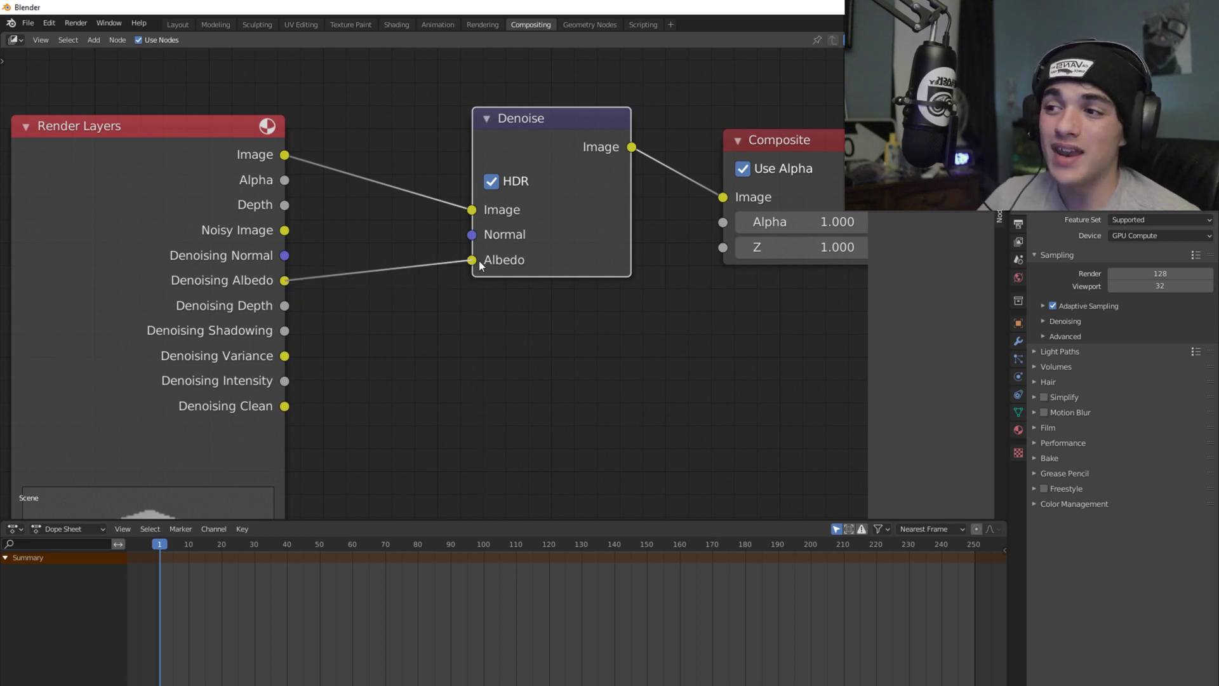
{"action": "left_click", "coordinate": [284, 257]}
{"action": "left_click_drag", "start_coordinate": [326, 251], "coordinate": [473, 235]}
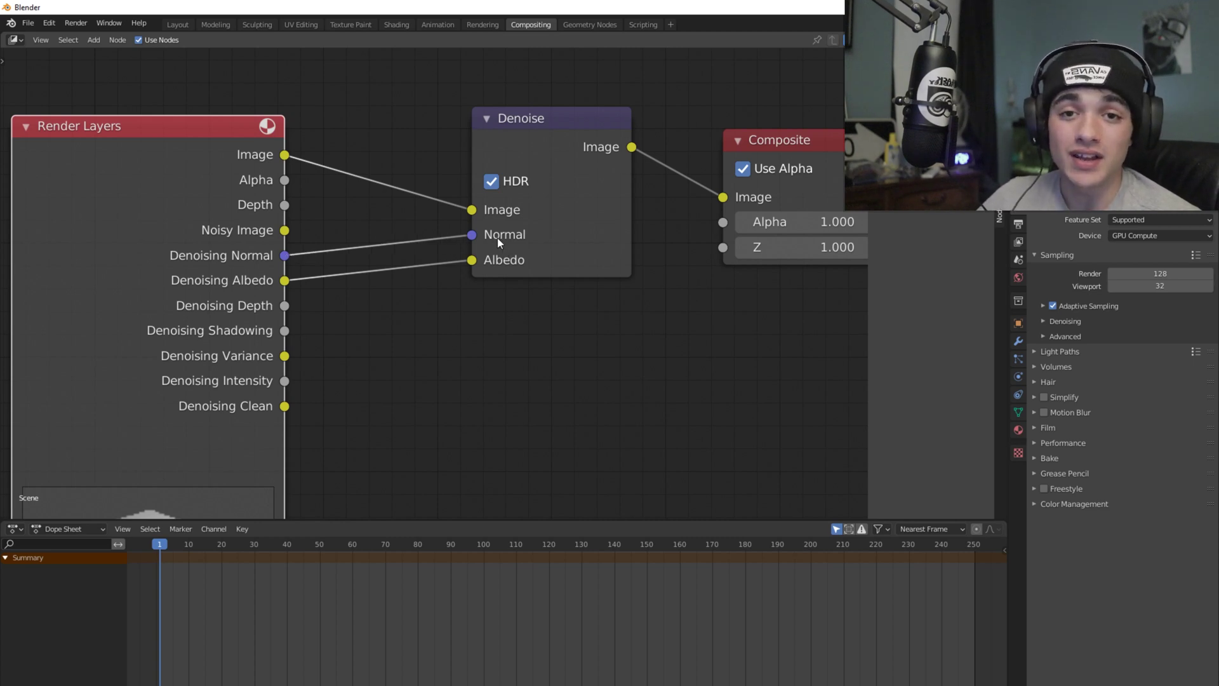
{"action": "scroll", "coordinate": [437, 245], "scroll_direction": "down", "scroll_amount": 1}
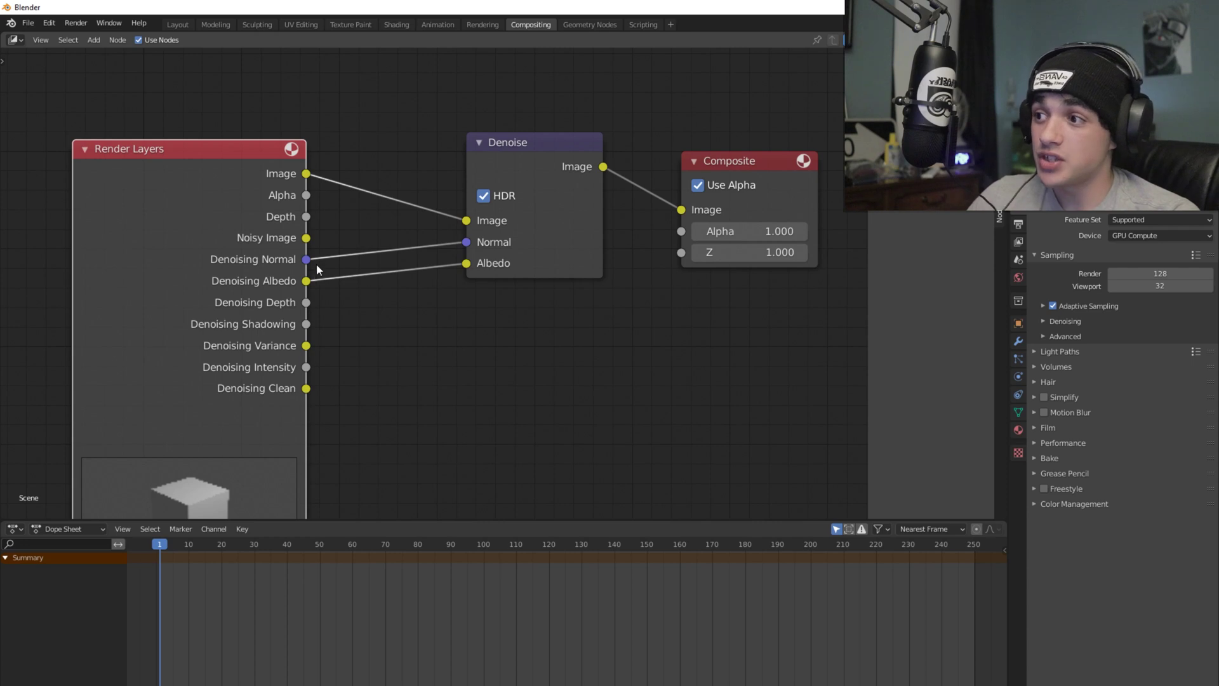
{"action": "left_click_drag", "start_coordinate": [322, 261], "coordinate": [381, 254]}
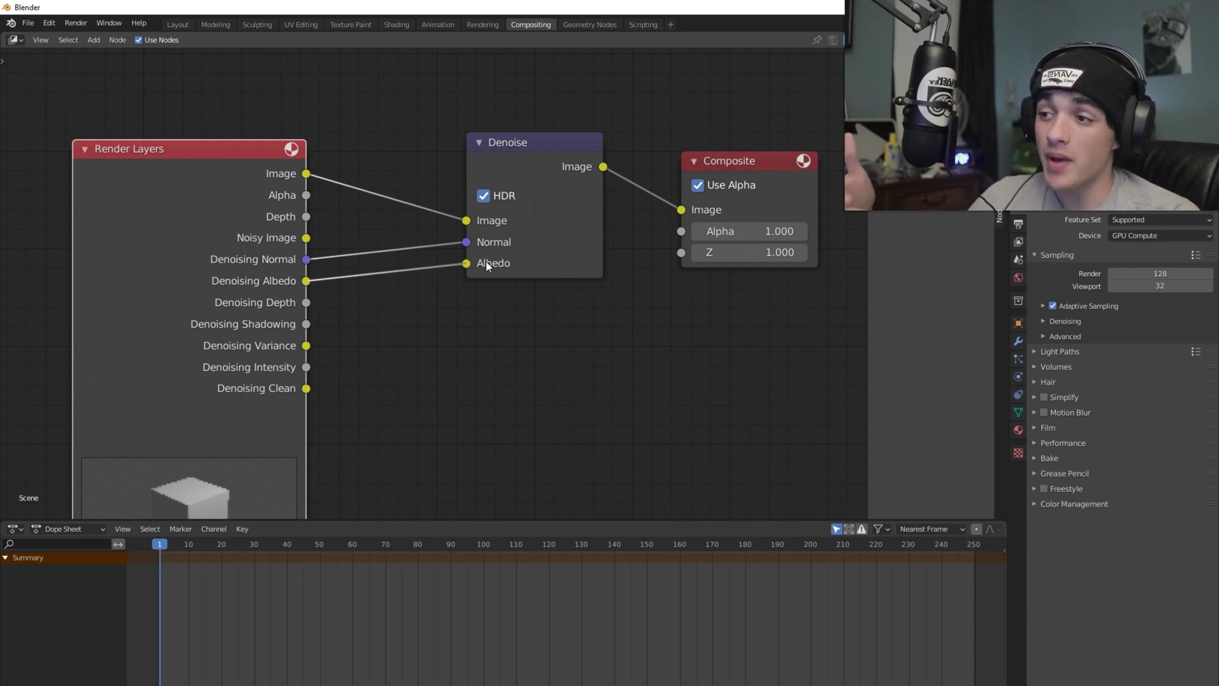
{"action": "left_click", "coordinate": [522, 160]}
{"action": "middle_click_drag", "start_coordinate": [556, 171], "coordinate": [292, 298]}
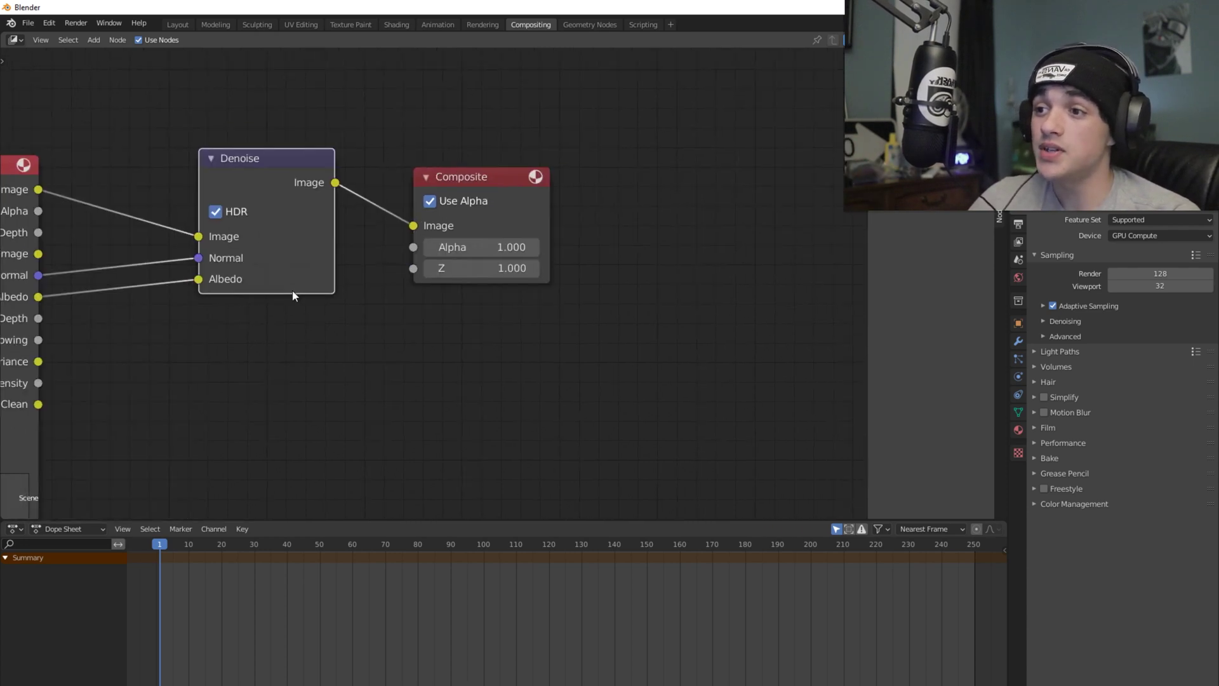
{"action": "scroll", "coordinate": [292, 298], "scroll_direction": "up", "scroll_amount": 1}
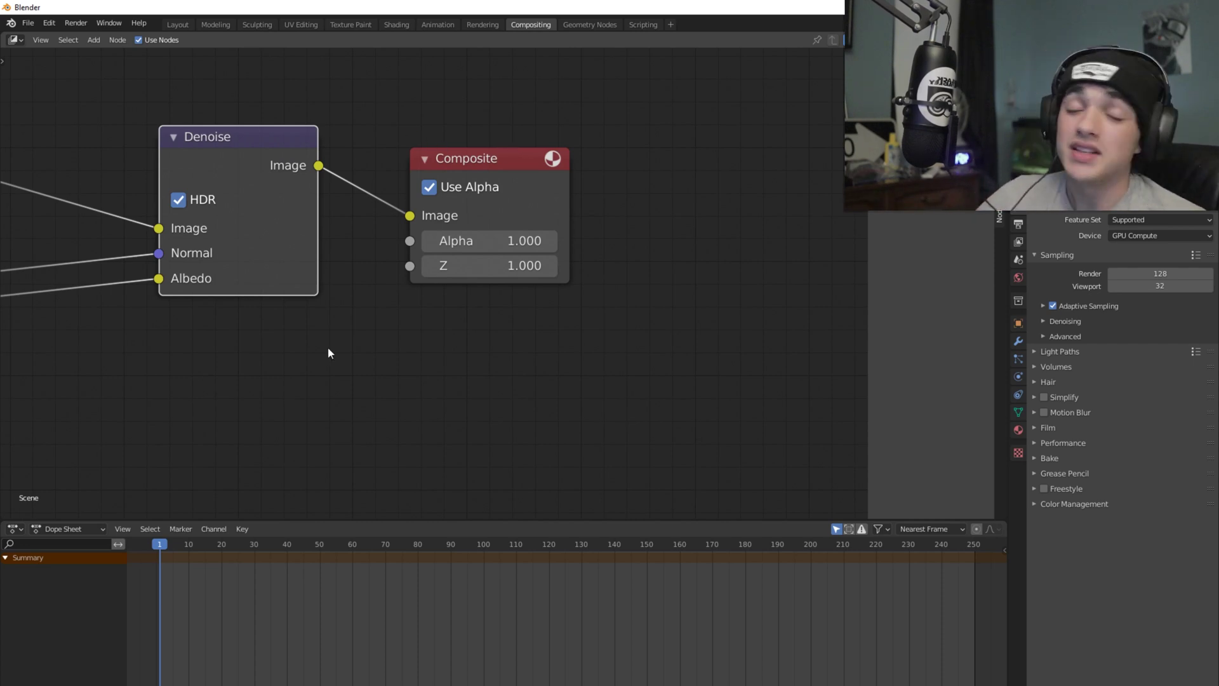
Switch to File Explorer and open 'Denoise Node 20 Samples.png' in Photos
{"action": "key", "text": "alt+Tab"}
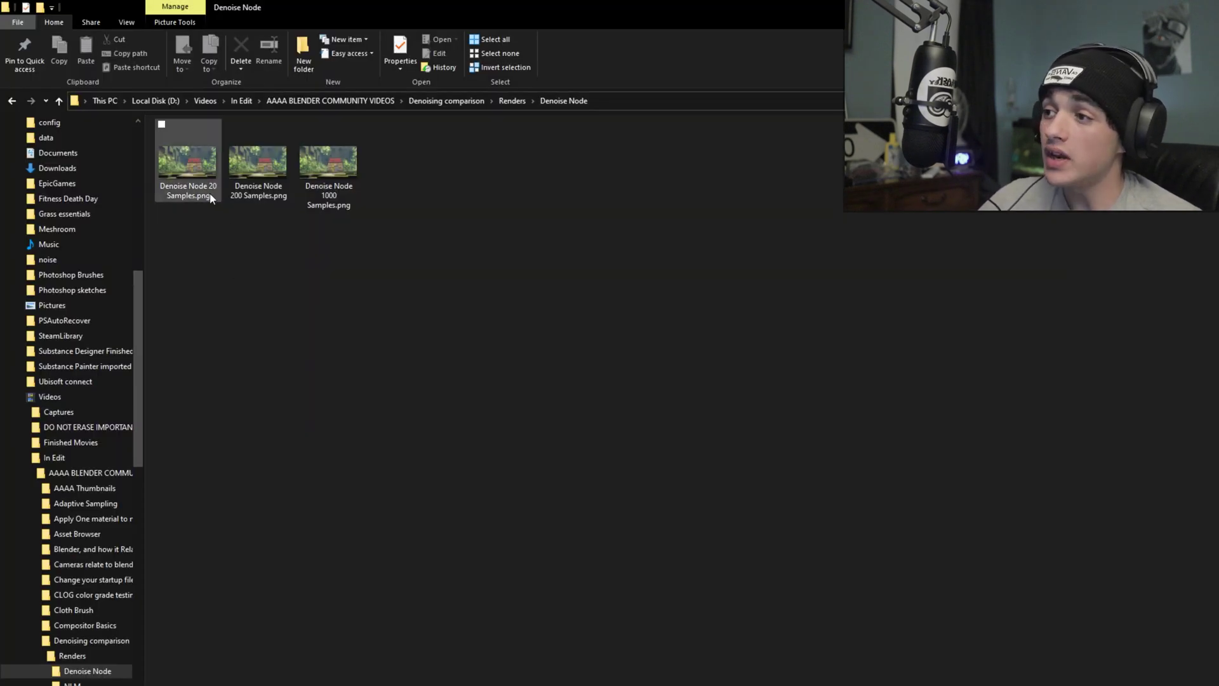
{"action": "double_click", "coordinate": [209, 193]}
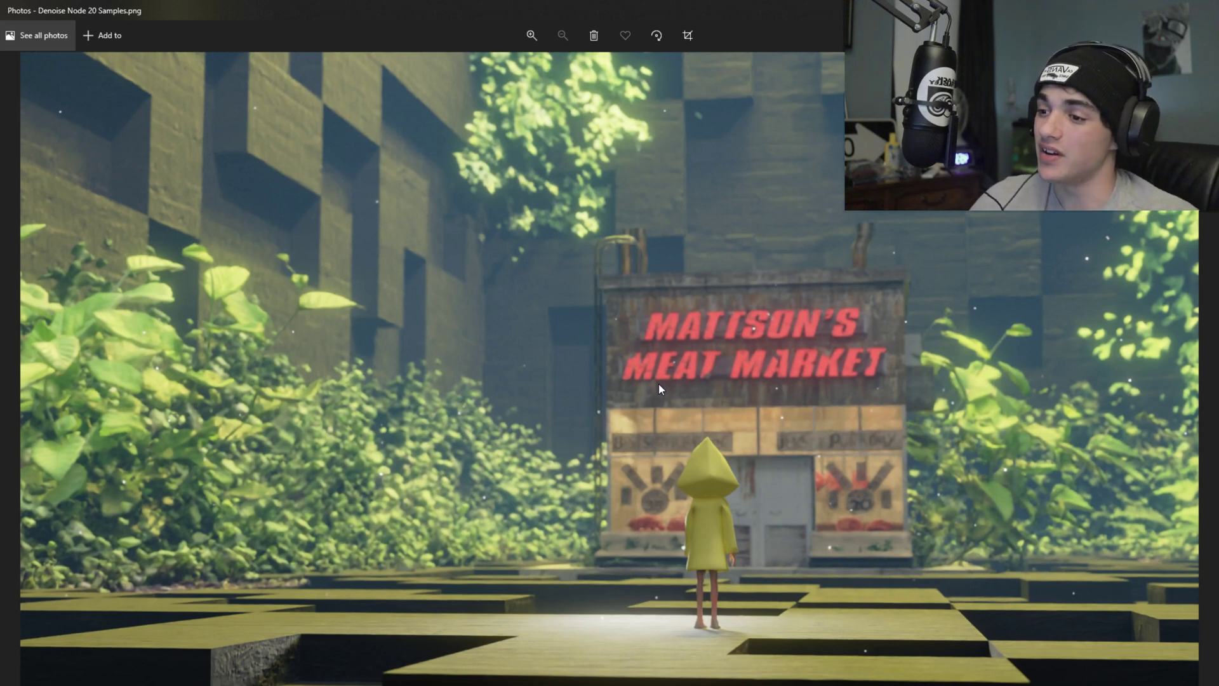
{"action": "scroll", "coordinate": [653, 445], "scroll_direction": "up", "scroll_amount": 5}
{"action": "scroll", "coordinate": [588, 641], "scroll_direction": "up", "scroll_amount": 5}
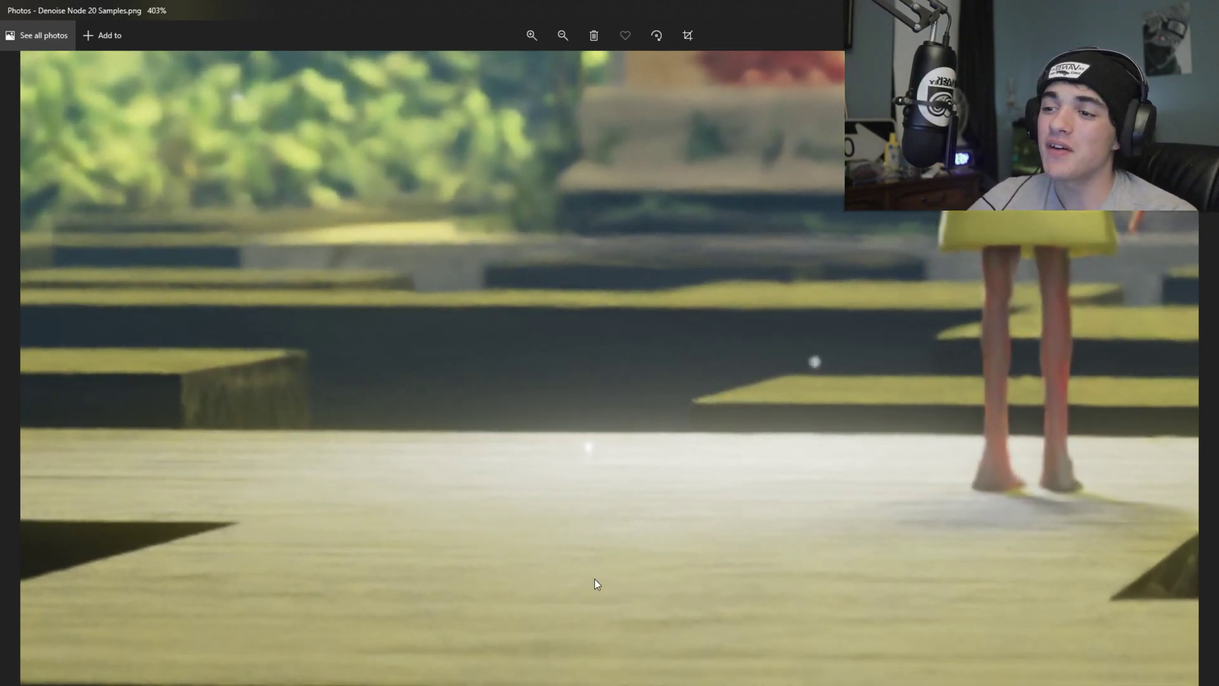
{"action": "scroll", "coordinate": [601, 606], "scroll_direction": "up", "scroll_amount": 5}
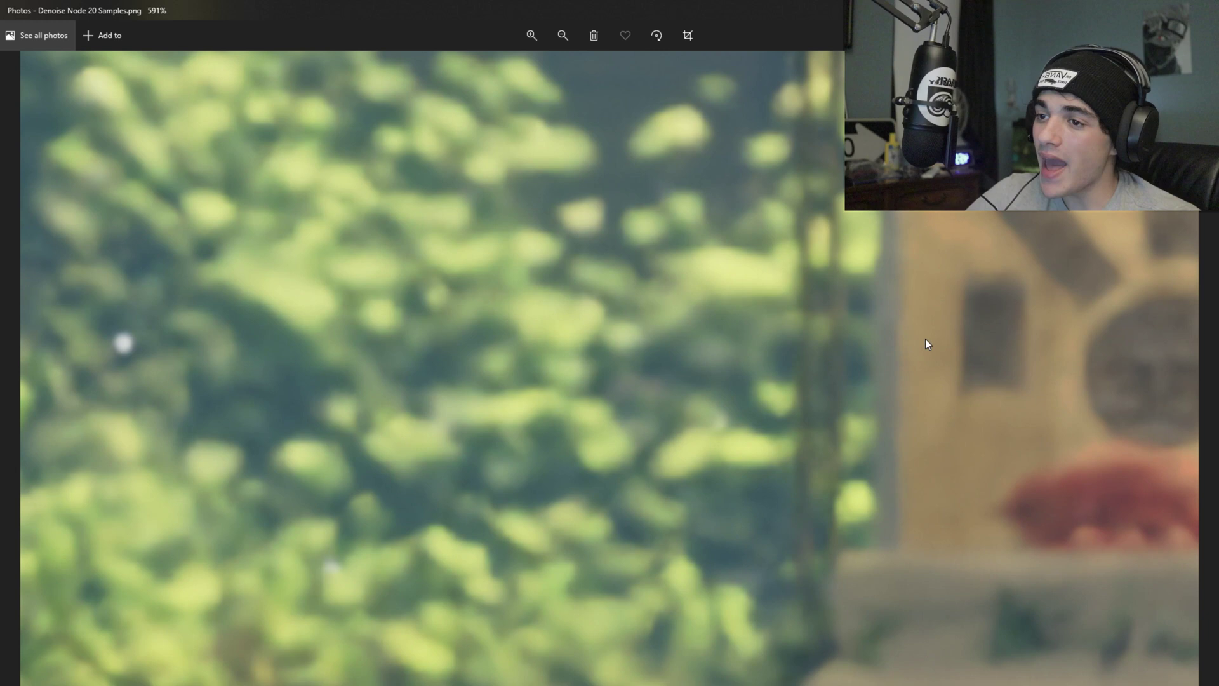
{"action": "scroll", "coordinate": [708, 449], "scroll_direction": "up", "scroll_amount": 1}
{"action": "left_click_drag", "start_coordinate": [928, 449], "coordinate": [604, 439]}
{"action": "scroll", "coordinate": [598, 422], "scroll_direction": "right", "scroll_amount": 10}
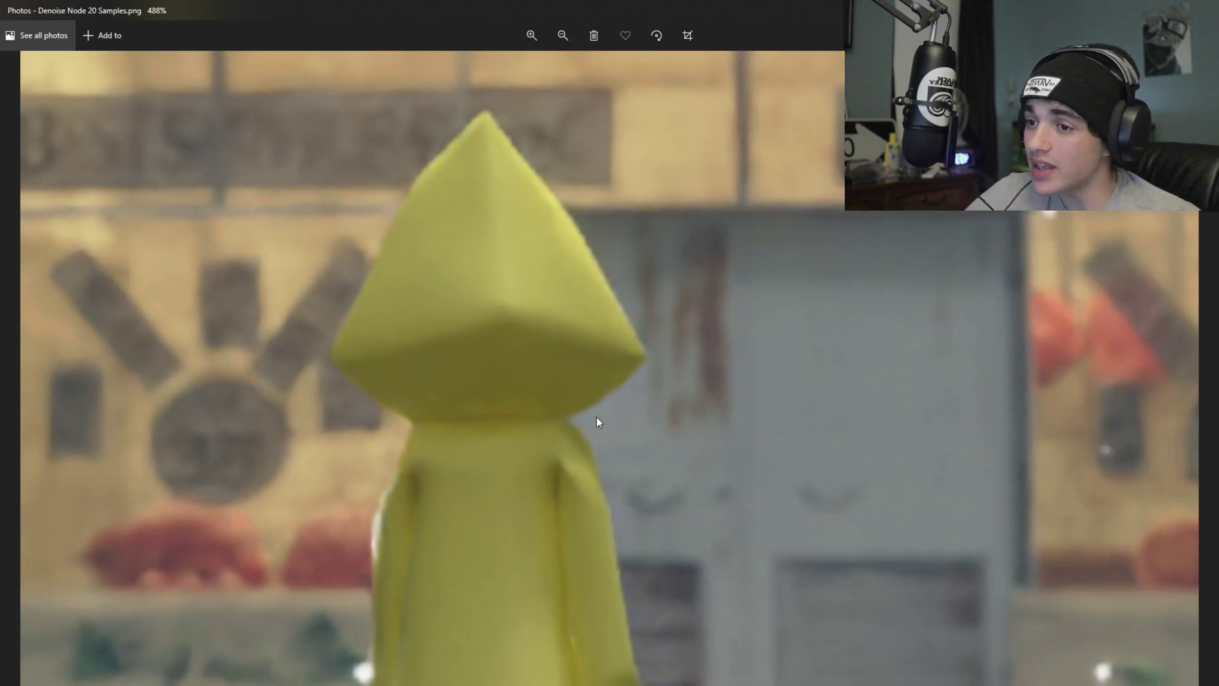
{"action": "scroll", "coordinate": [817, 417], "scroll_direction": "down", "scroll_amount": 1}
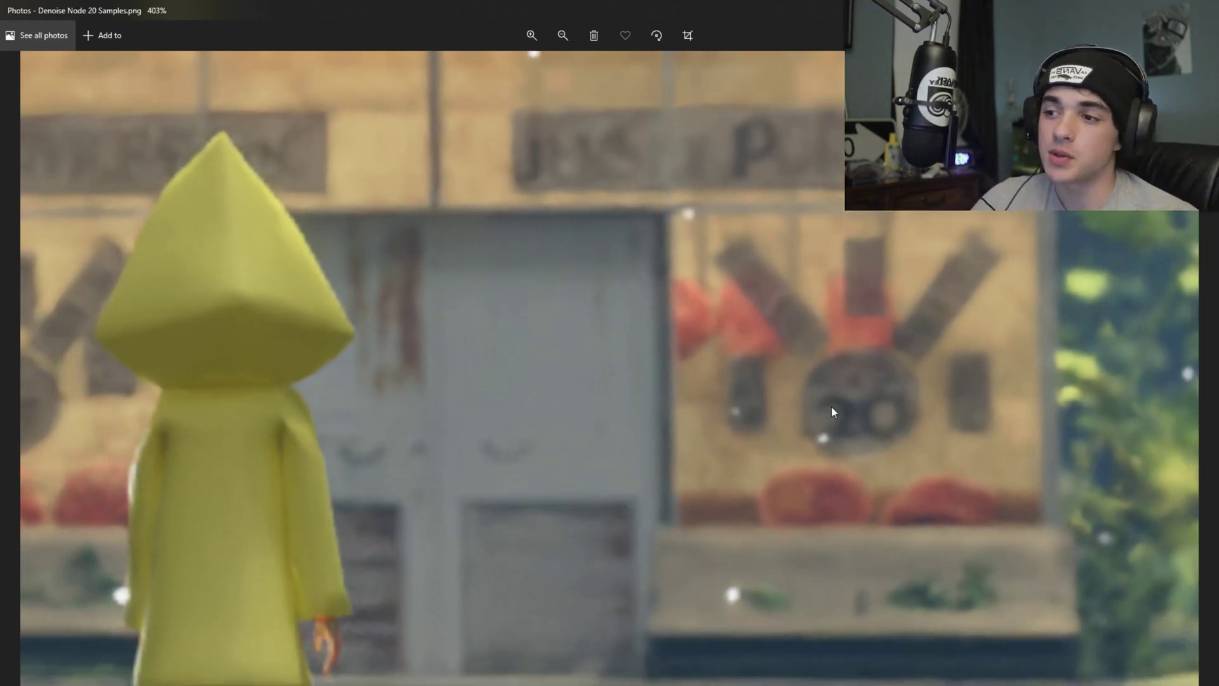
{"action": "scroll", "coordinate": [991, 419], "scroll_direction": "up", "scroll_amount": 3}
{"action": "scroll", "coordinate": [781, 422], "scroll_direction": "down", "scroll_amount": 4}
{"action": "scroll", "coordinate": [701, 377], "scroll_direction": "left", "scroll_amount": 5}
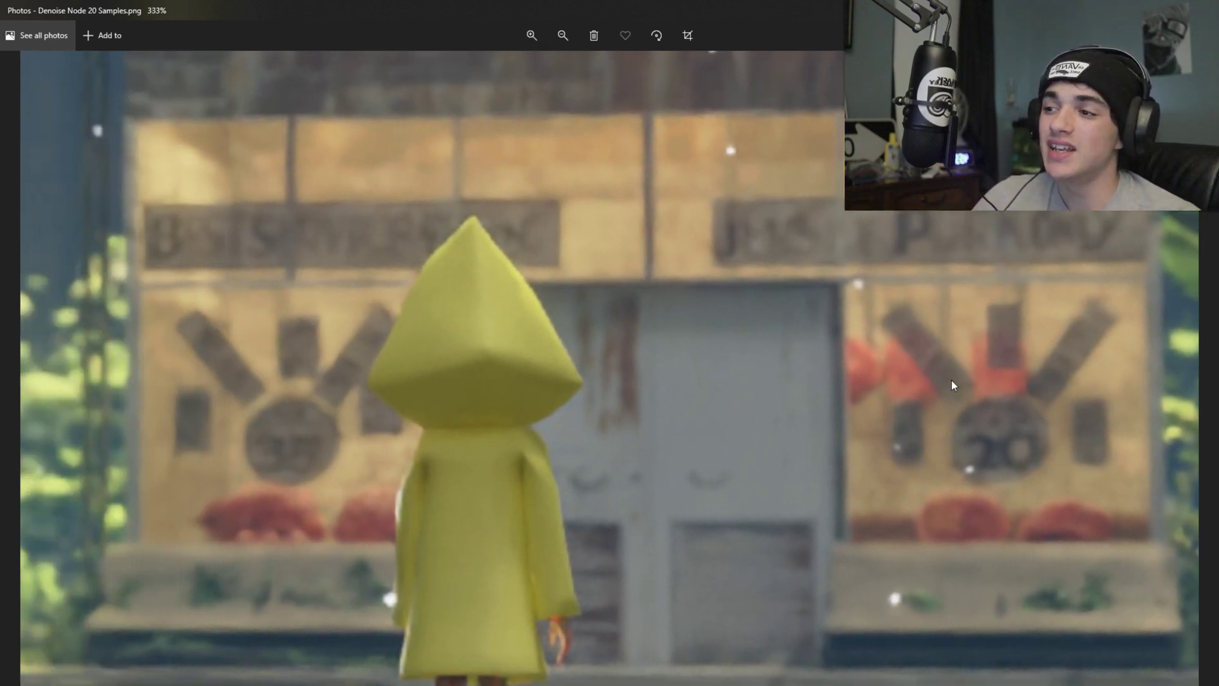
{"action": "scroll", "coordinate": [538, 284], "scroll_direction": "up", "scroll_amount": 3}
{"action": "scroll", "coordinate": [537, 284], "scroll_direction": "down", "scroll_amount": 8}
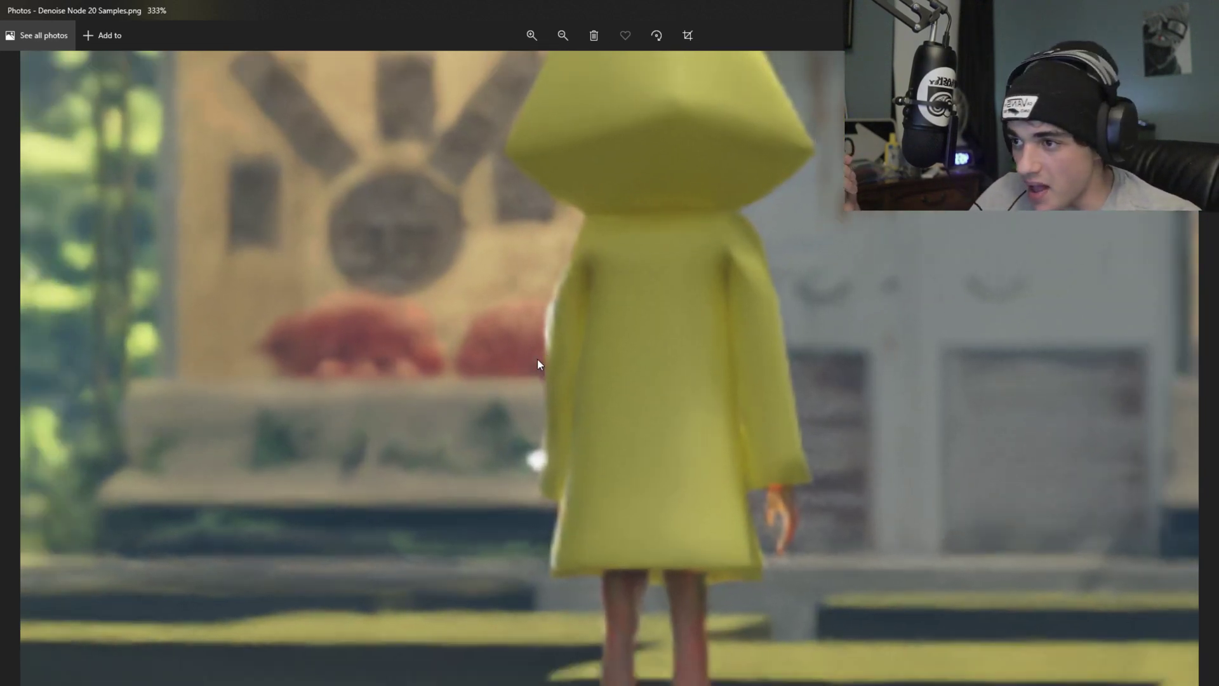
{"action": "scroll", "coordinate": [451, 433], "scroll_direction": "down", "scroll_amount": 2}
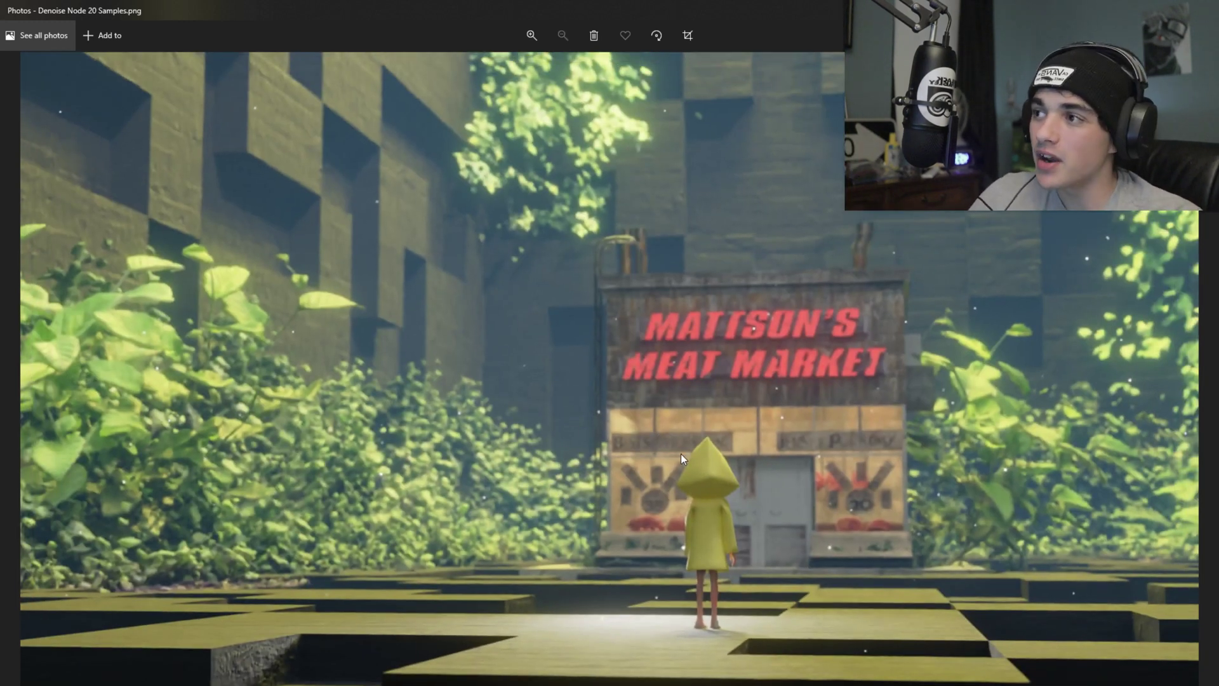
Cycle through the Denoise Node 20, 200 and 1000 Samples renders, ending on 200 Samples
{"action": "key", "text": "Right"}
{"action": "key", "text": "Right"}
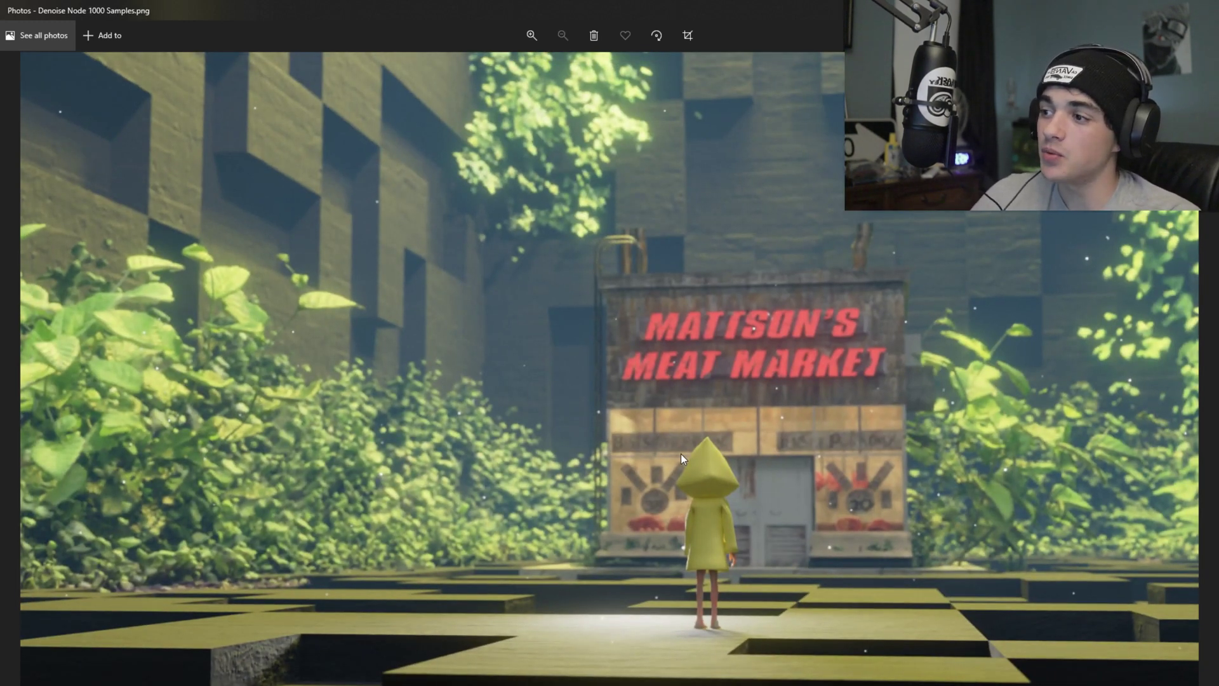
{"action": "key", "text": "Left"}
{"action": "key", "text": "Right"}
{"action": "key", "text": "Left"}
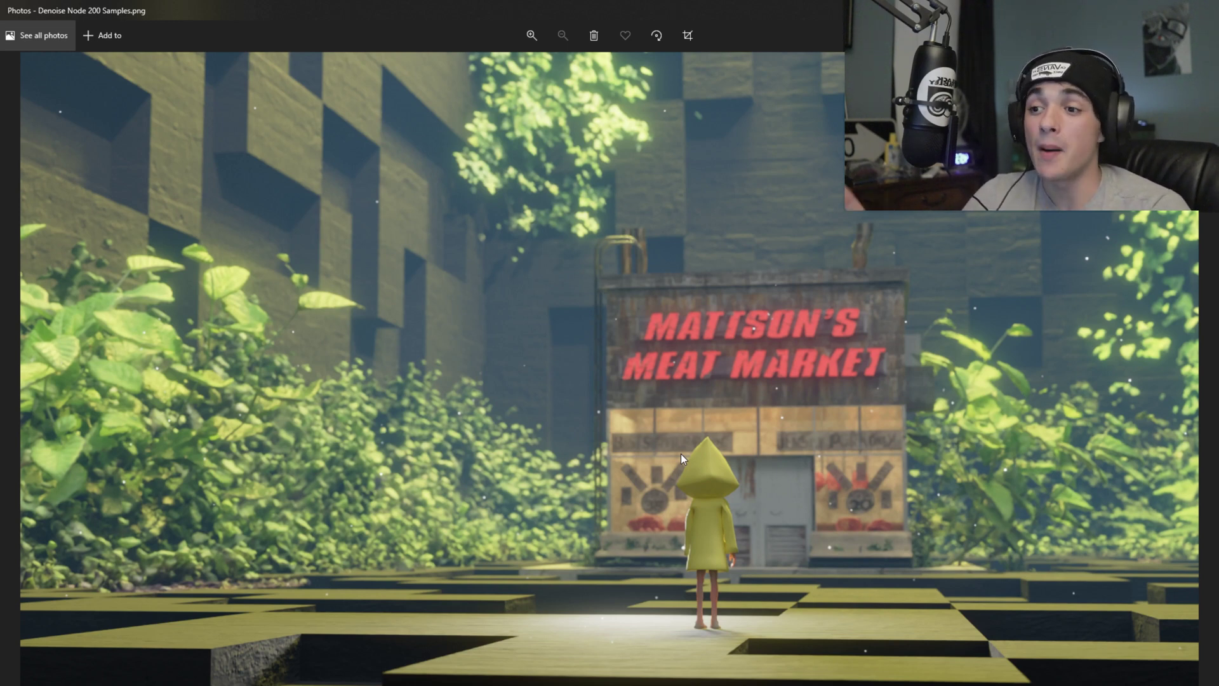
{"action": "key", "text": "Left"}
{"action": "key", "text": "Right"}
{"action": "key", "text": "Left"}
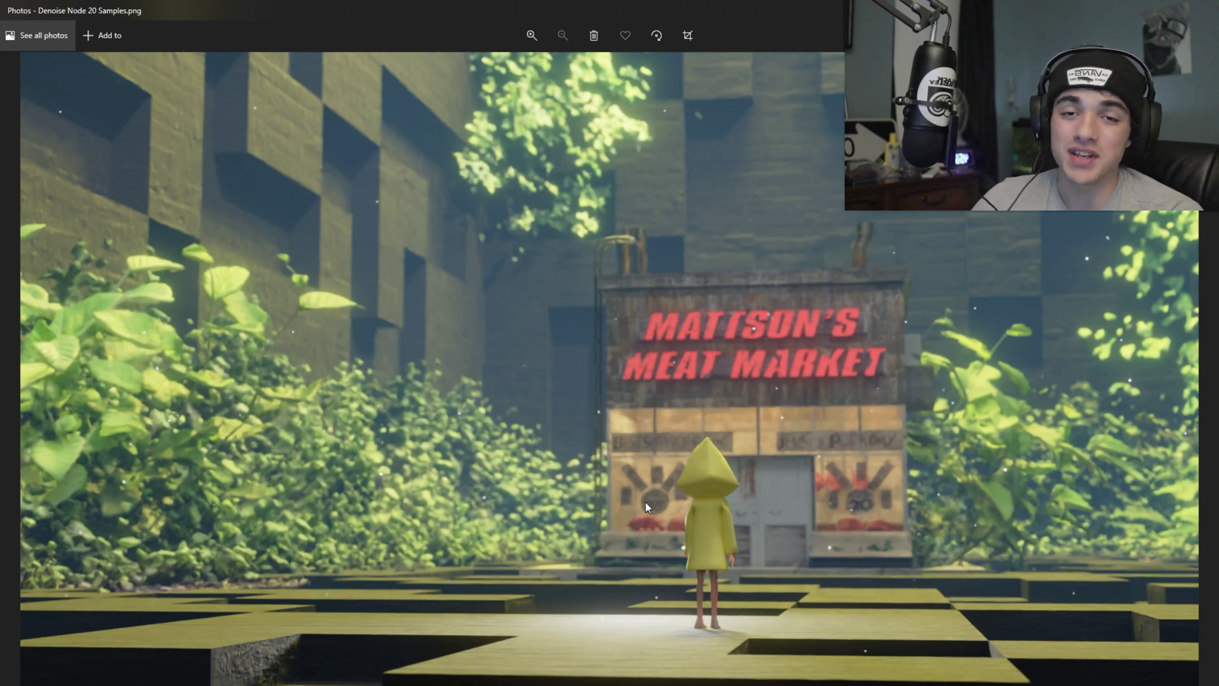
{"action": "key", "text": "Right"}
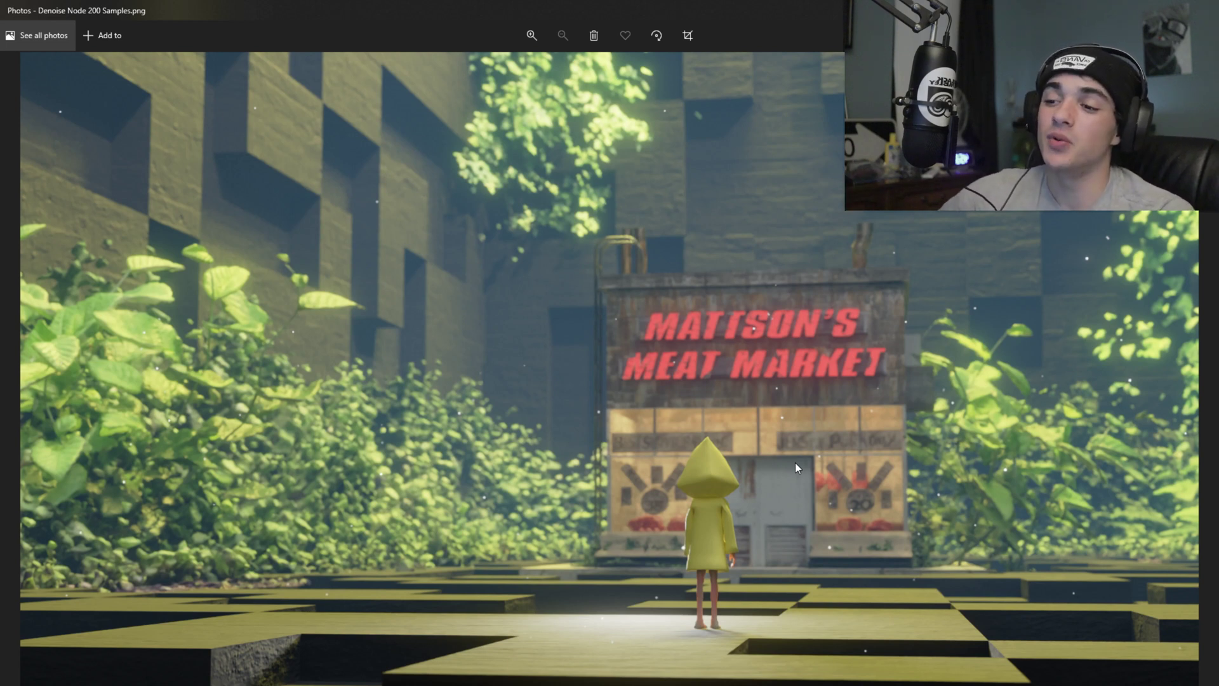
Flip repeatedly between 'Denoise Node 200 Samples.png' and 'Denoise Node 1000 Samples.png', ending on 1000
{"action": "key", "text": "Left"}
{"action": "key", "text": "Left"}
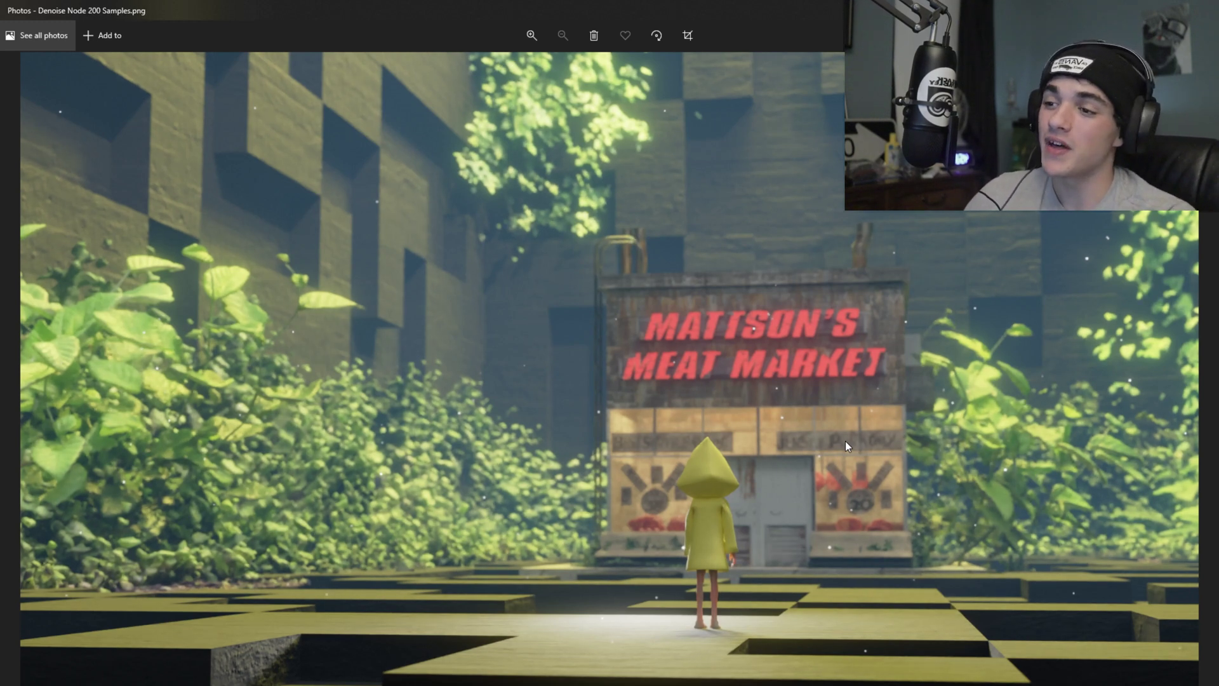
{"action": "key", "text": "Left"}
{"action": "key", "text": "Right"}
{"action": "key", "text": "Left"}
{"action": "key", "text": "Right"}
{"action": "key", "text": "Left"}
{"action": "key", "text": "Right"}
{"action": "key", "text": "Left"}
{"action": "key", "text": "Right"}
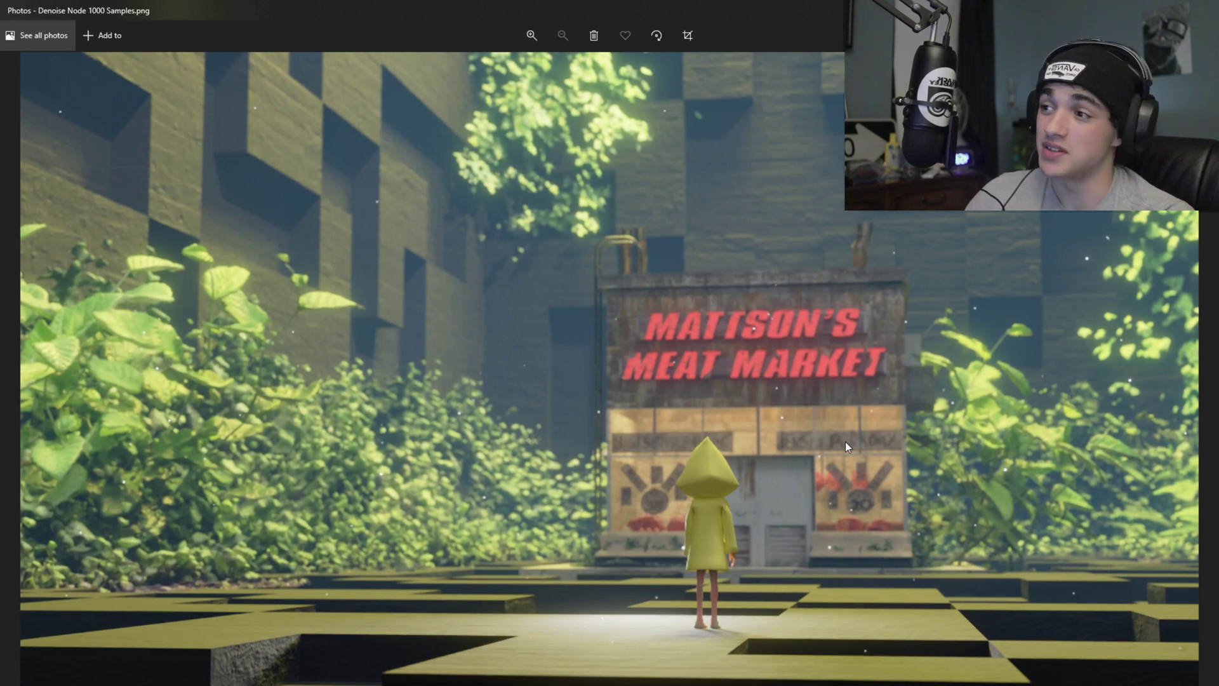
{"action": "key", "text": "Left"}
{"action": "key", "text": "Right"}
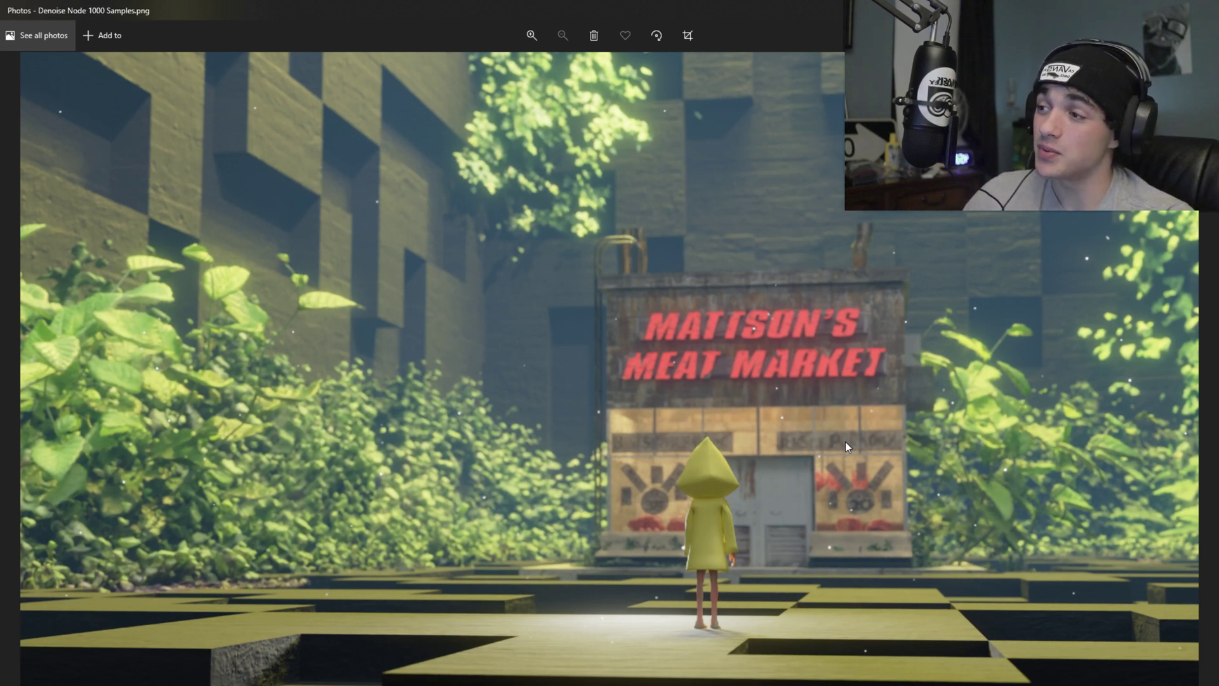
{"action": "key", "text": "Left"}
{"action": "key", "text": "Right"}
{"action": "key", "text": "Left"}
{"action": "key", "text": "Right"}
{"action": "key", "text": "Left"}
{"action": "key", "text": "Right"}
{"action": "key", "text": "Left"}
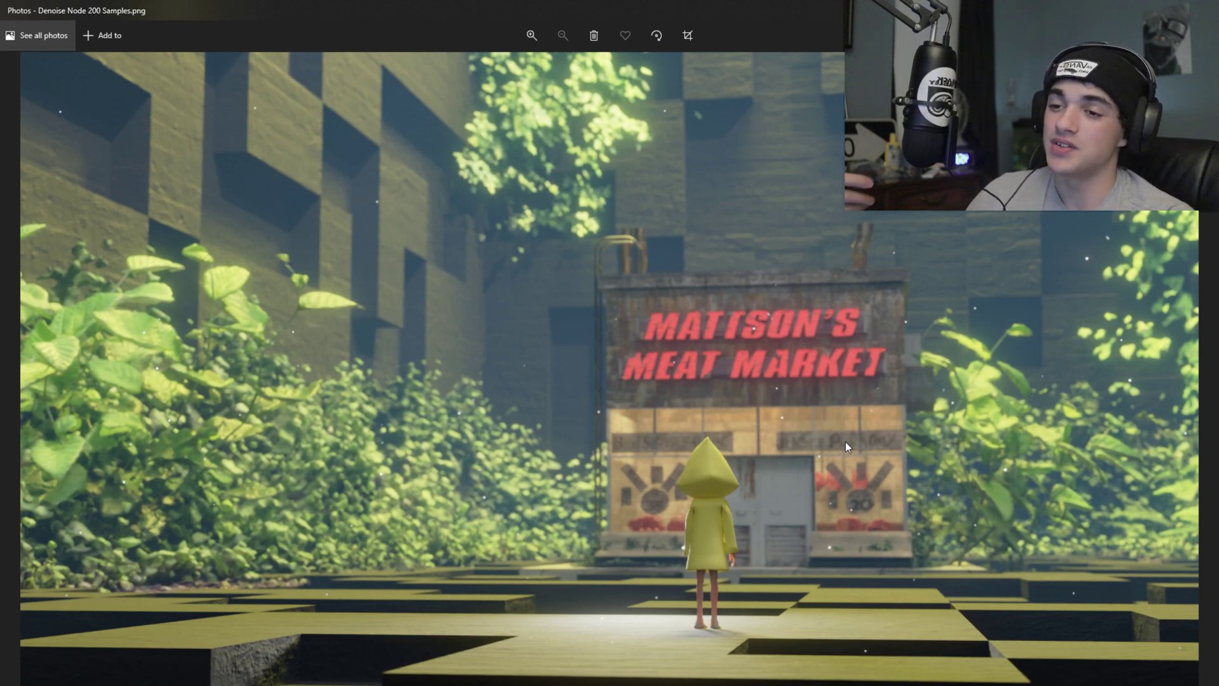
{"action": "key", "text": "Right"}
{"action": "key", "text": "Left"}
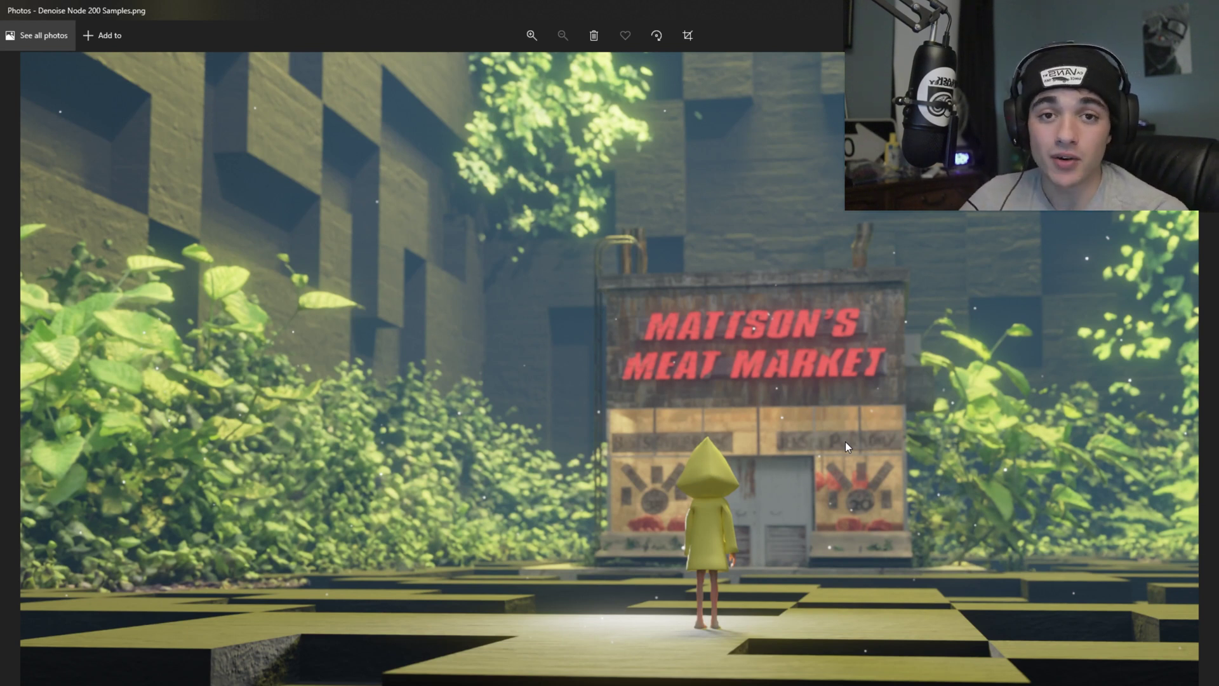
{"action": "key", "text": "Right"}
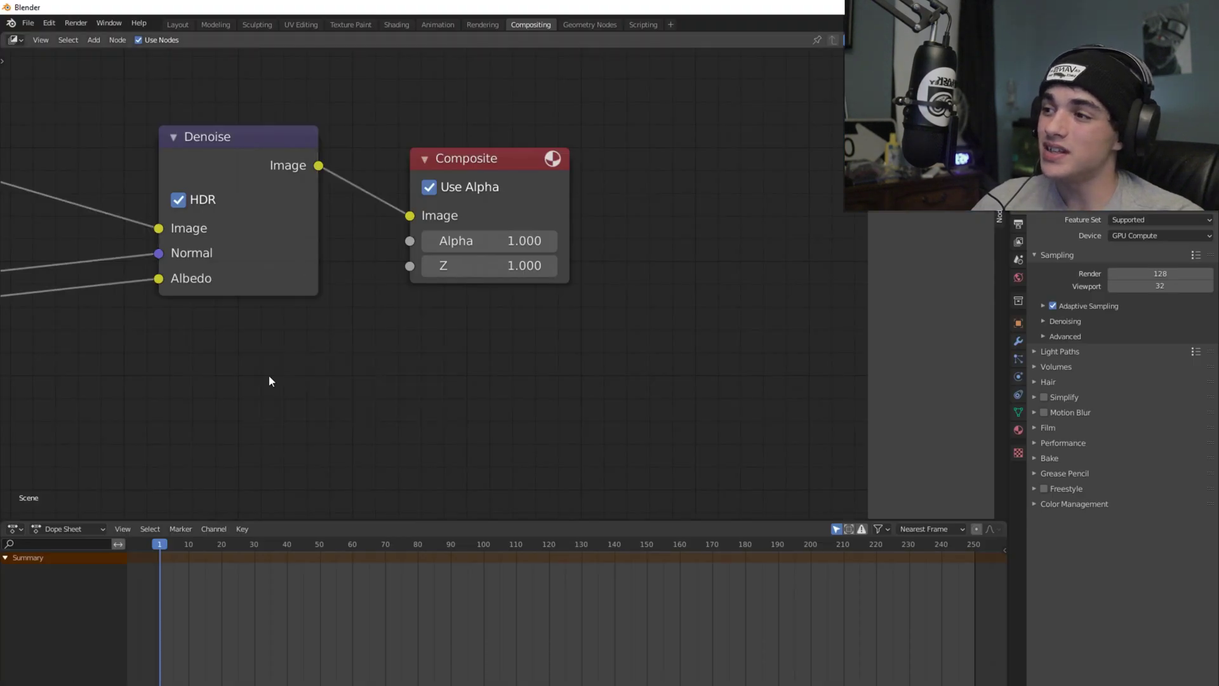
Frame all compositor nodes with Home, then zoom and pan the node view
{"action": "key", "text": "Home"}
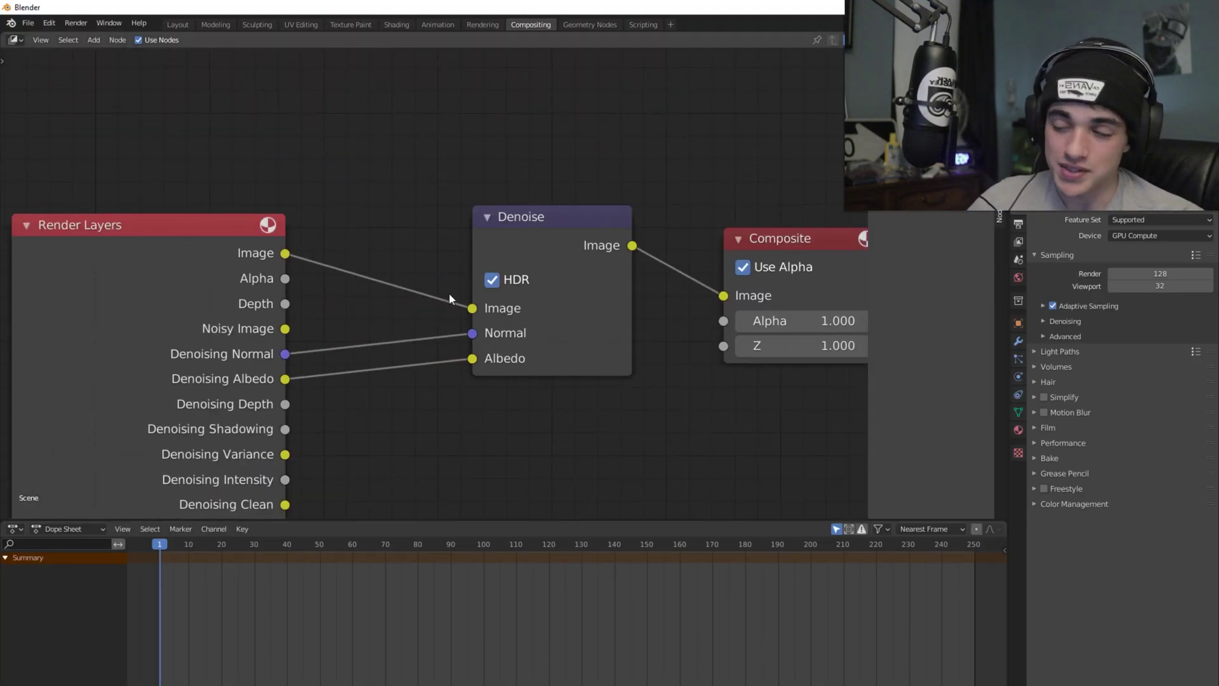
{"action": "scroll", "coordinate": [591, 353], "scroll_direction": "up", "scroll_amount": 1}
{"action": "left_click_drag", "start_coordinate": [260, 248], "coordinate": [479, 312]}
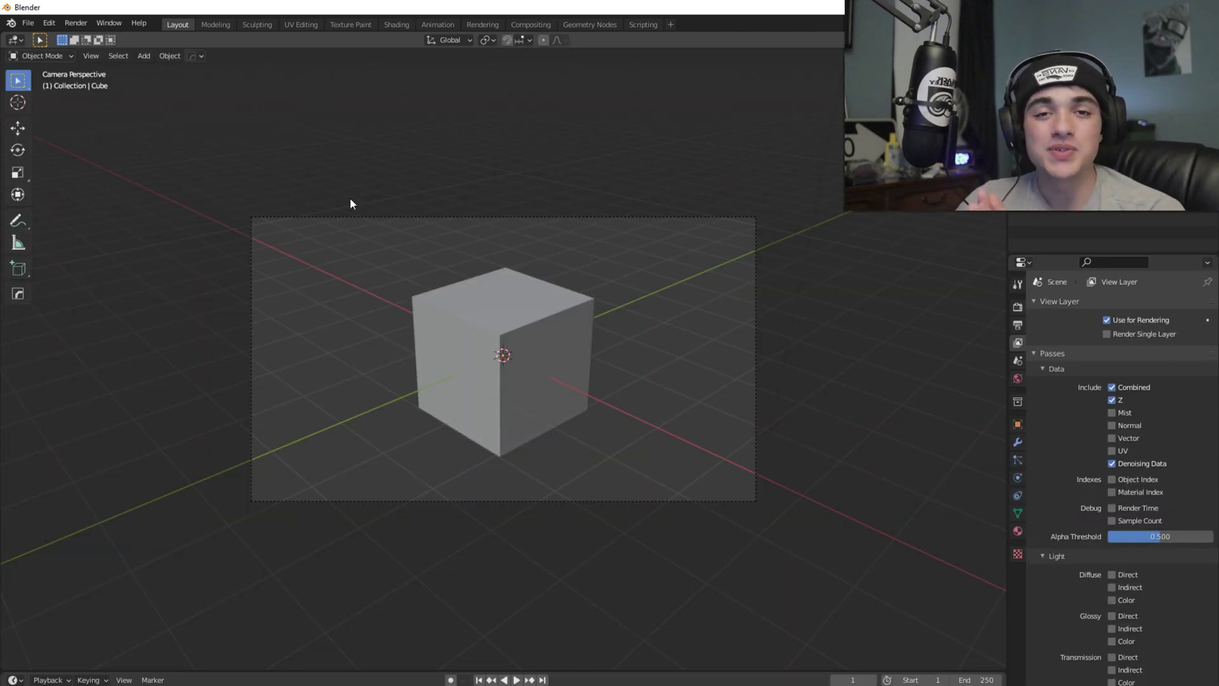